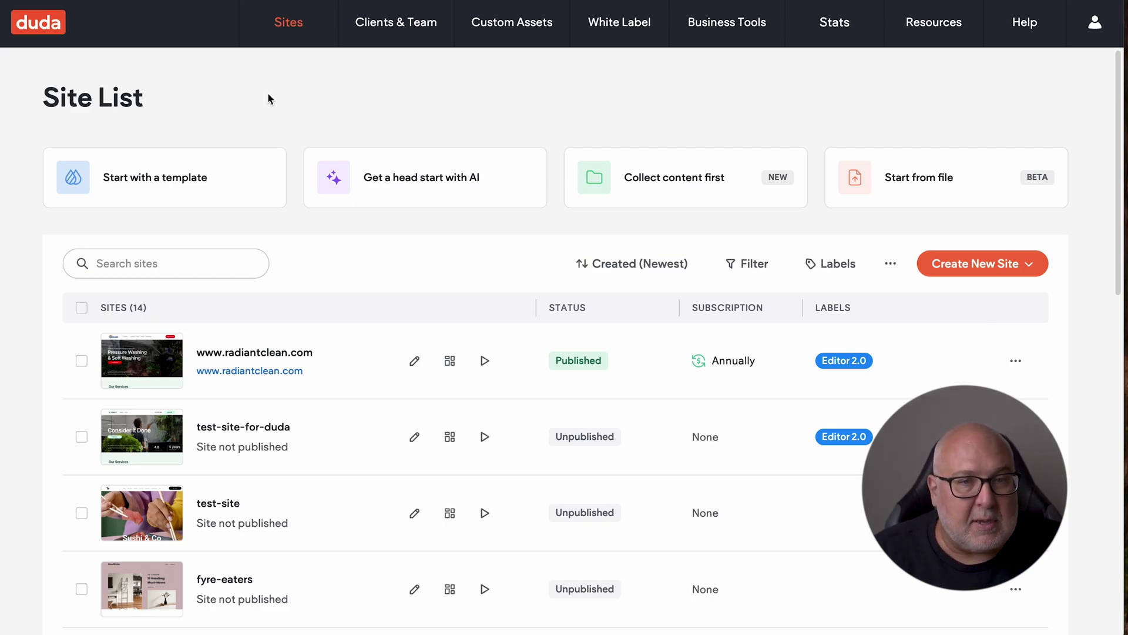
Scroll the Site List to confirm the new pressure-washing site is at the top, In Planning.
scroll(653, 375, "down", 3)
scroll(653, 361, "up", 3)
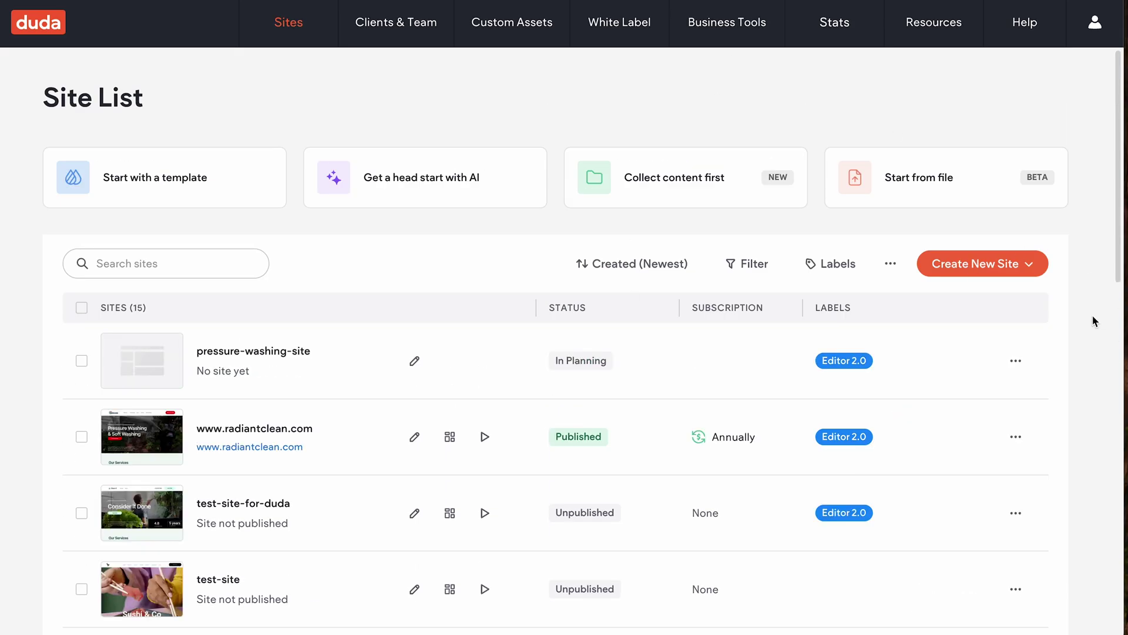
Begin a new site using the Start from file option of Create New Site.
left_click(992, 267)
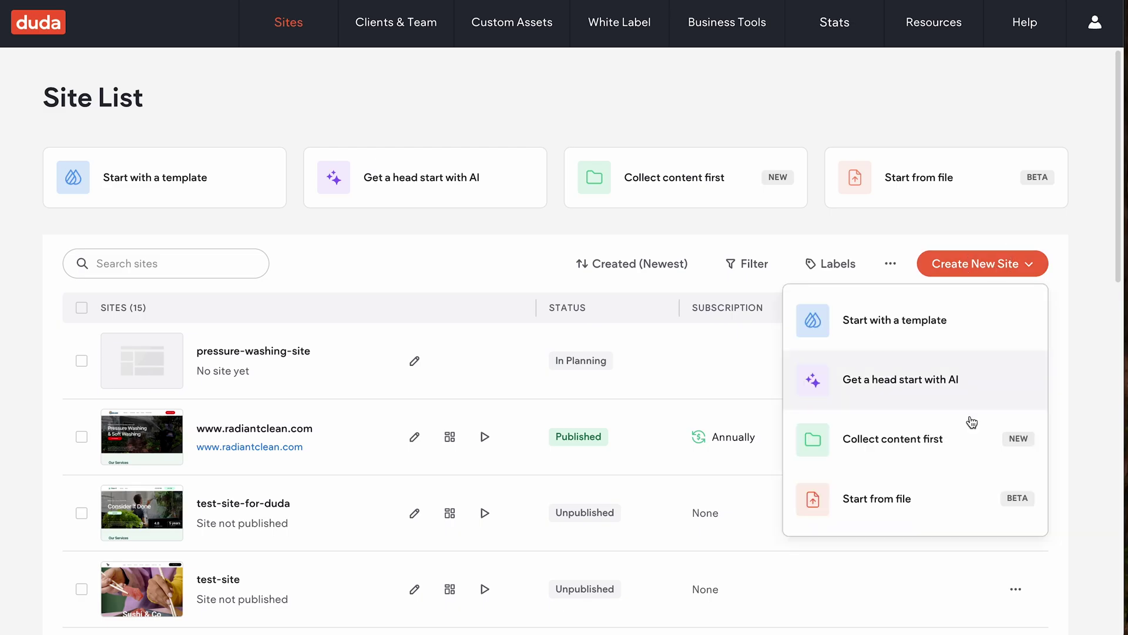
left_click(951, 509)
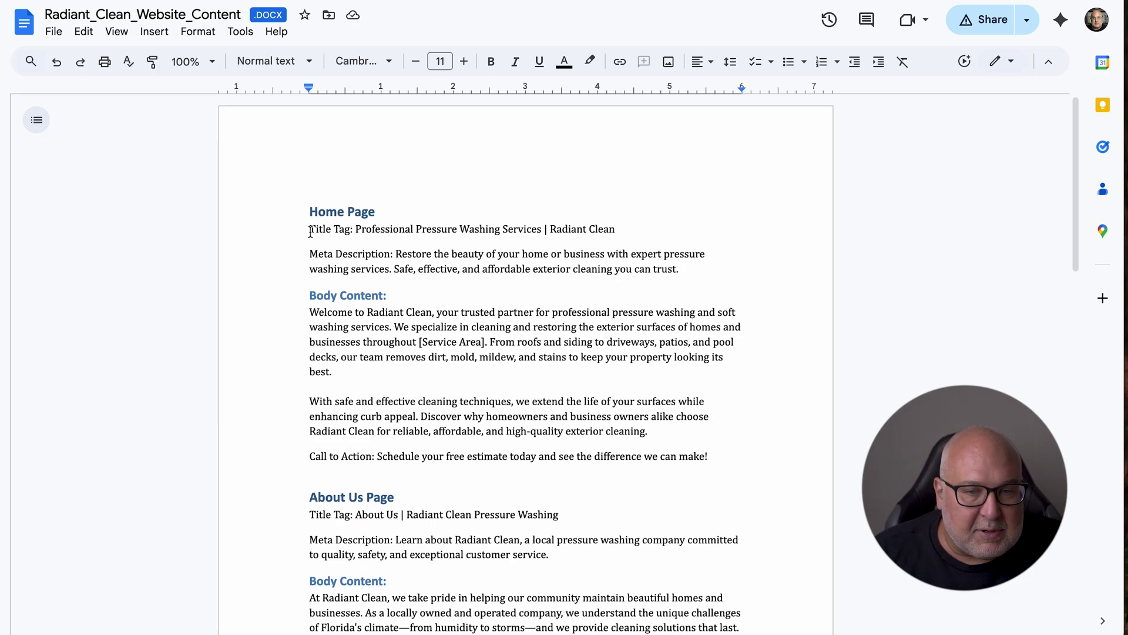
left_click(310, 231)
left_click(310, 253)
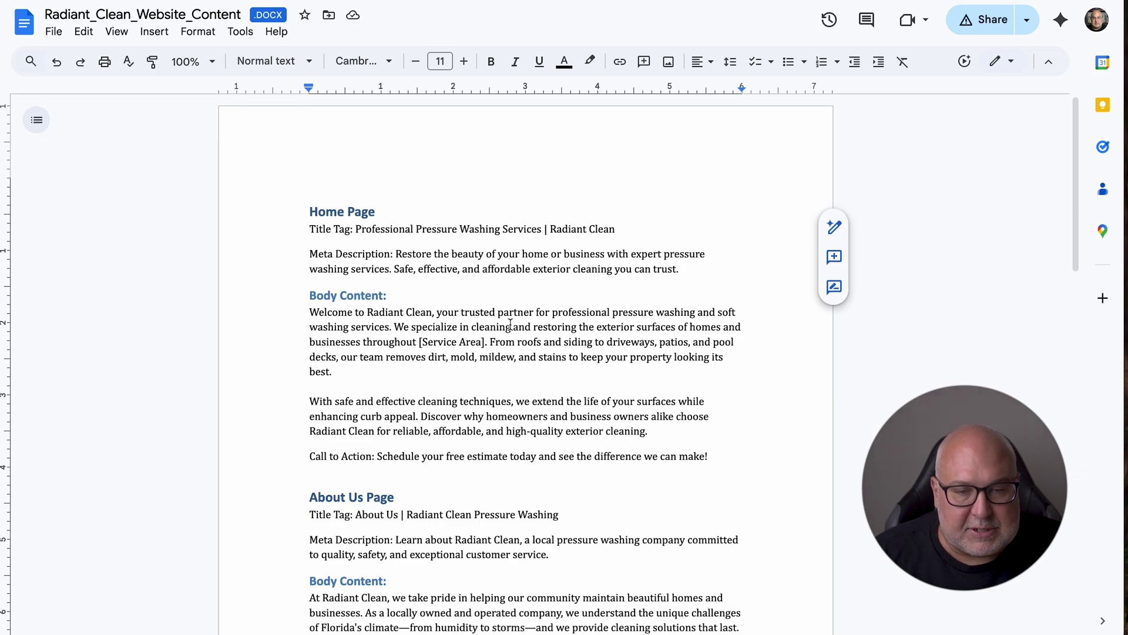
left_click_drag(310, 295, 310, 453)
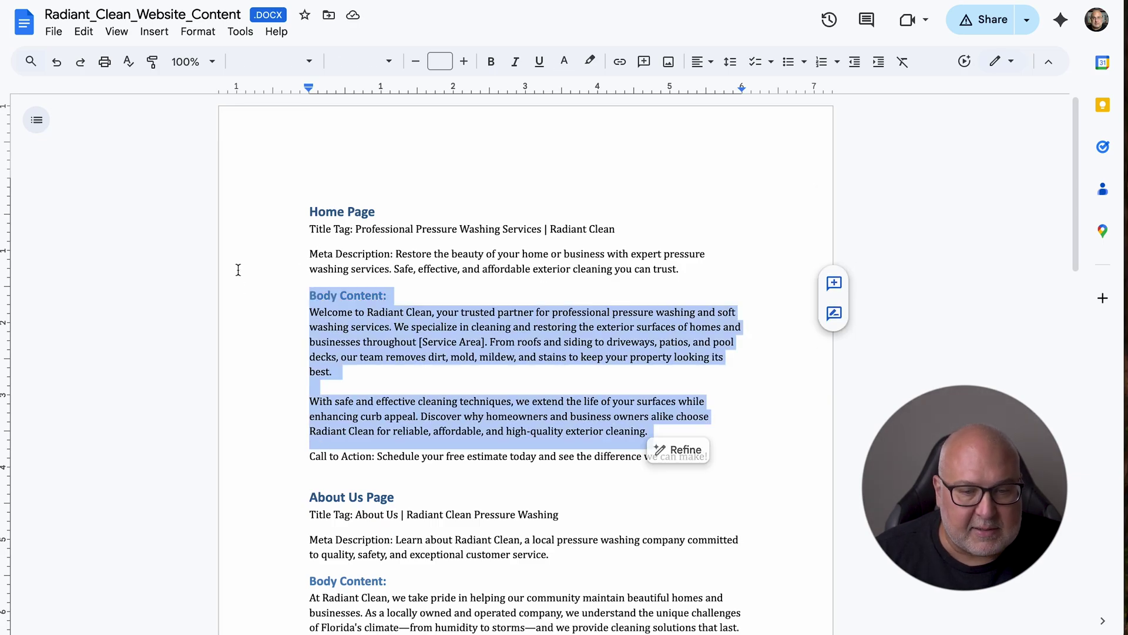
scroll(238, 270, "down", 3)
scroll(238, 270, "down", 1)
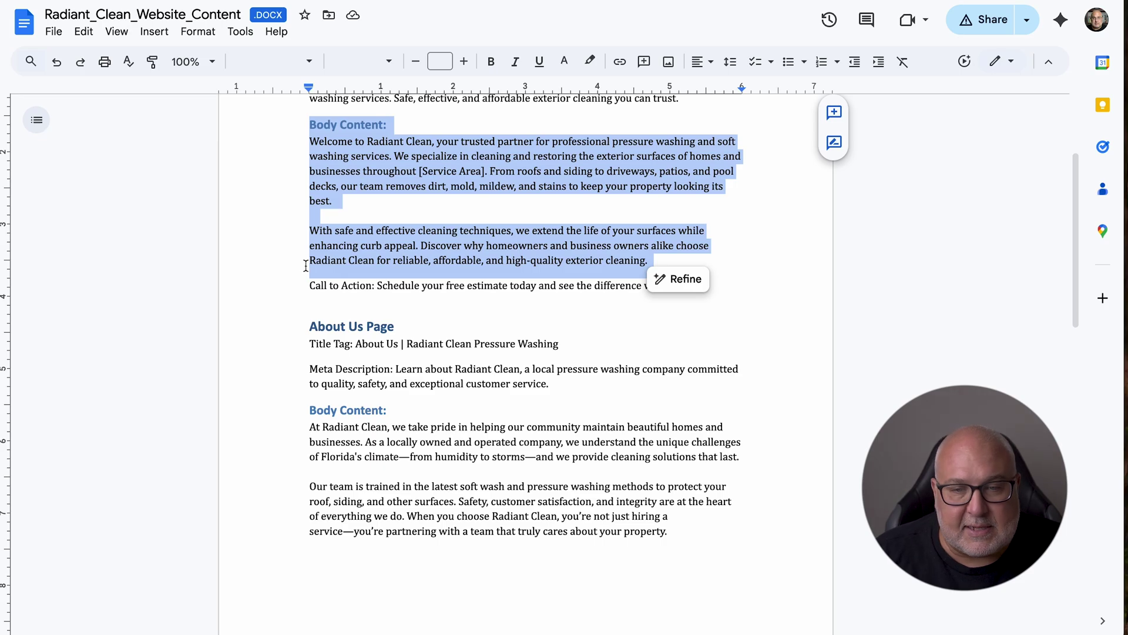
scroll(306, 266, "down", 2)
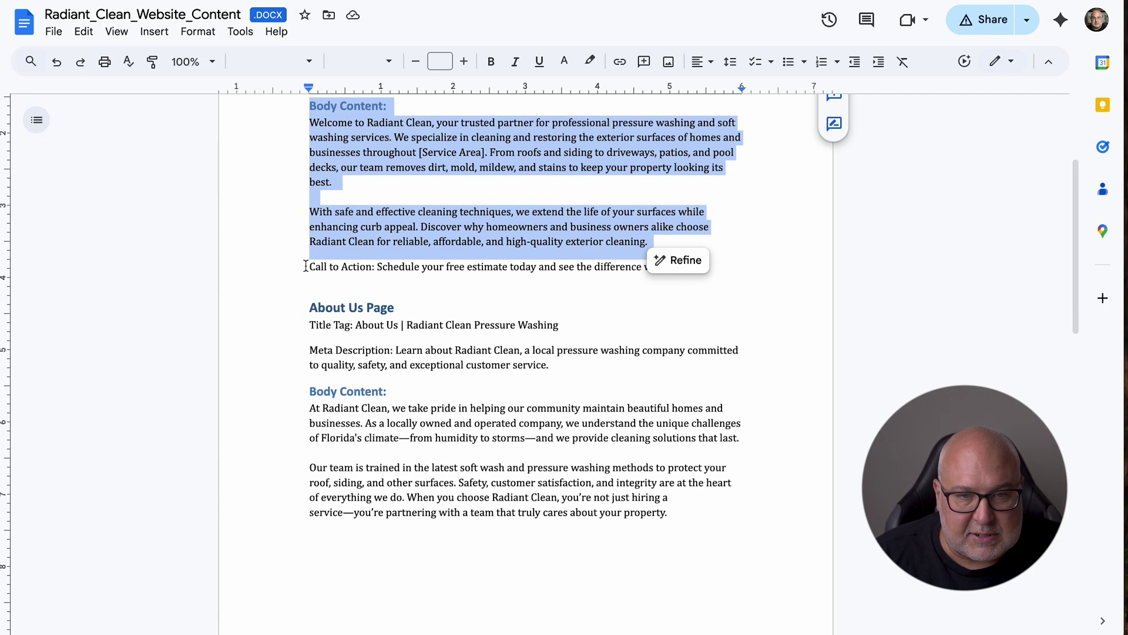
scroll(307, 265, "up", 5)
left_click(377, 212)
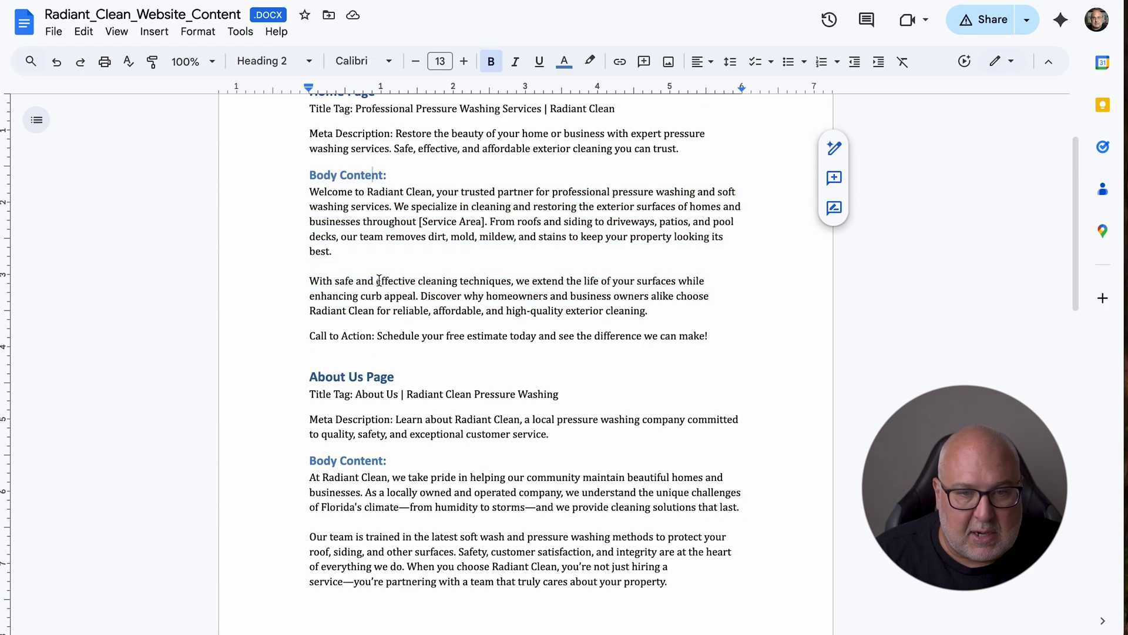
left_click(423, 222)
left_click_drag(421, 222, 485, 223)
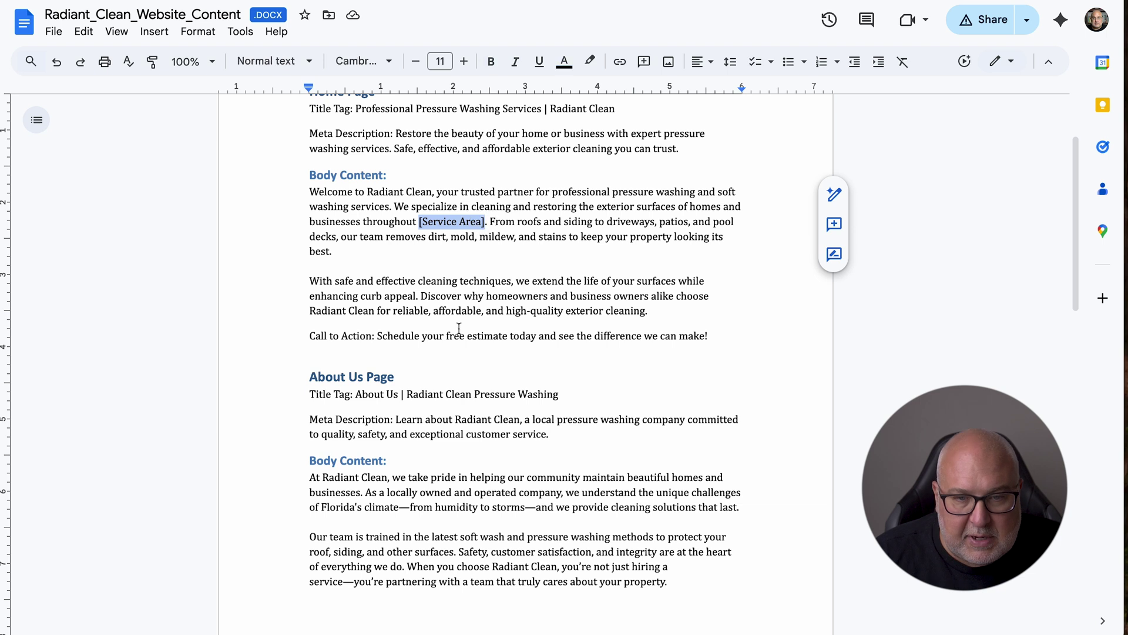
scroll(450, 348, "down", 1)
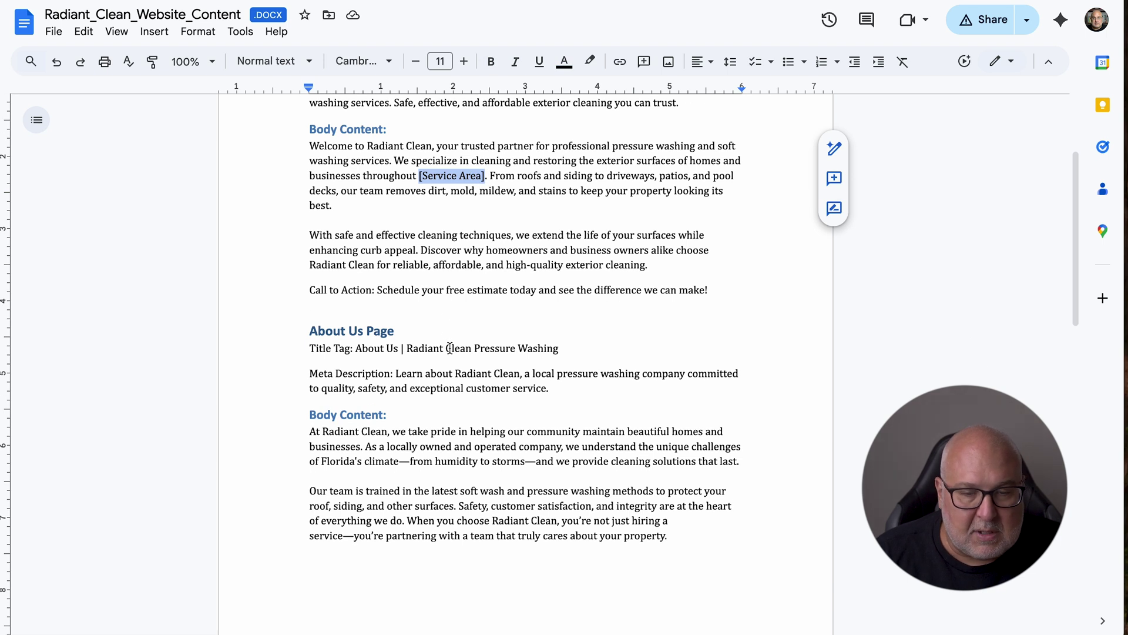
scroll(450, 349, "down", 2)
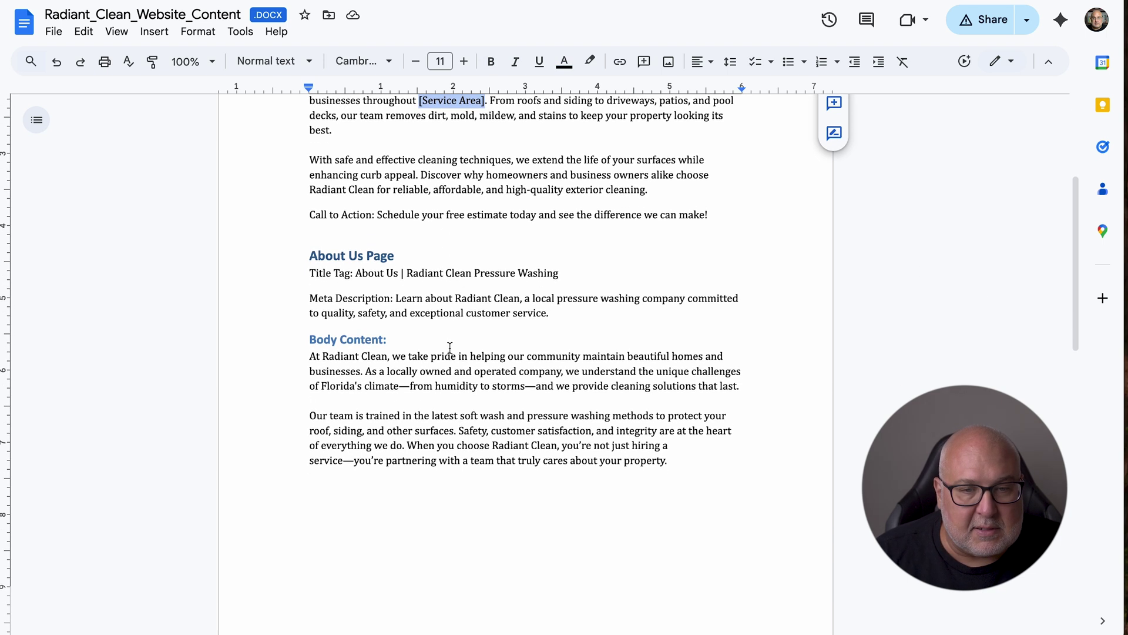
scroll(449, 349, "up", 3)
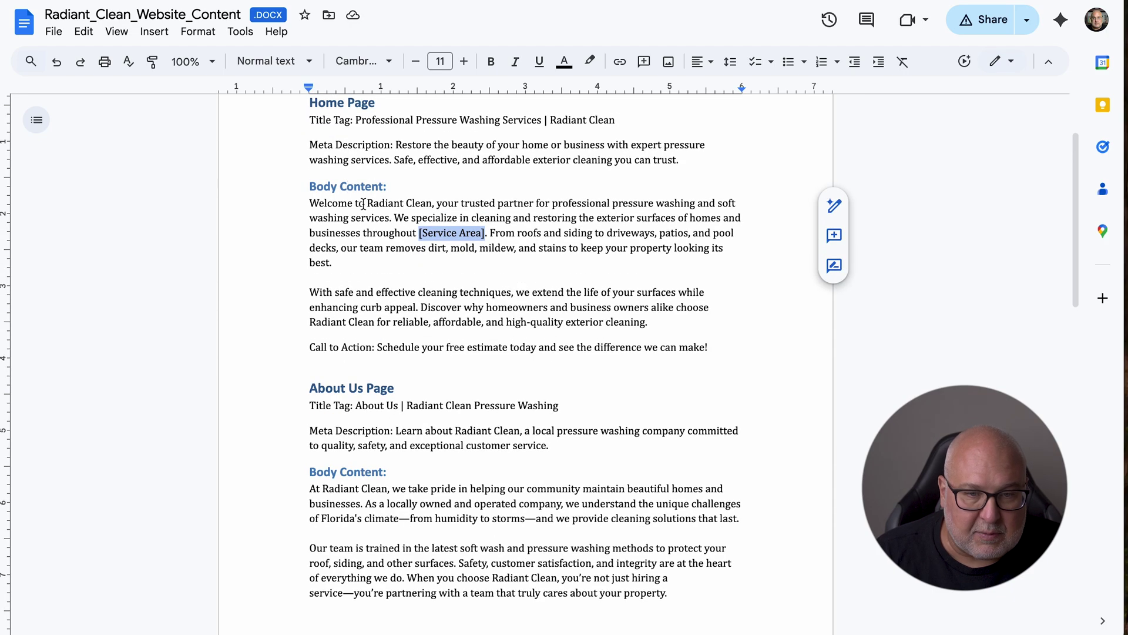
left_click_drag(367, 202, 433, 203)
scroll(452, 324, "down", 5)
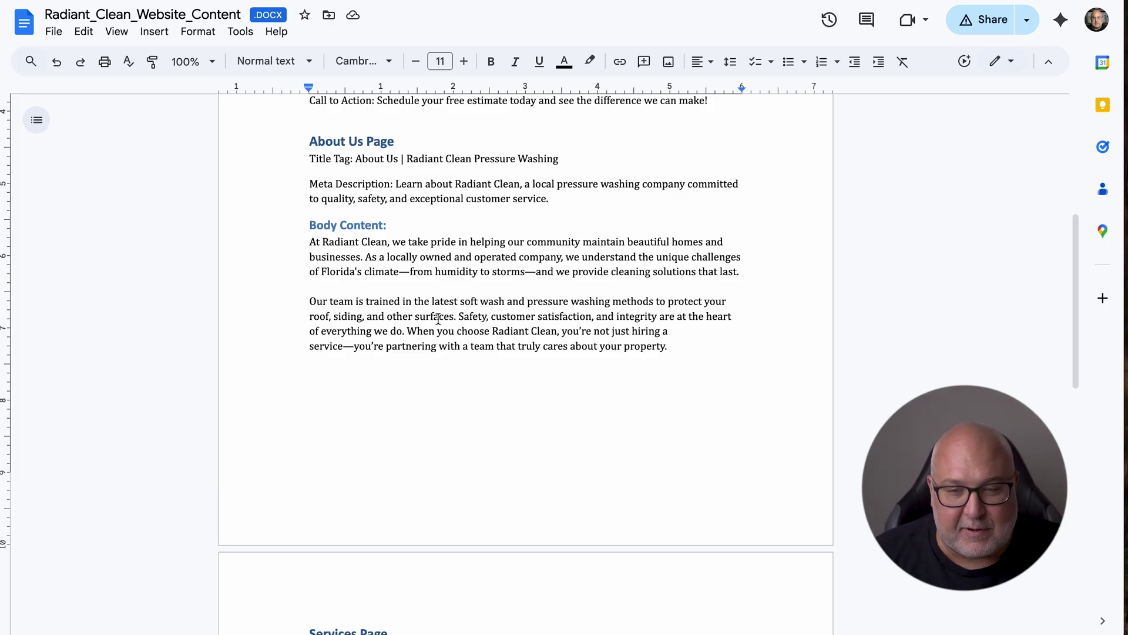
scroll(438, 319, "down", 2)
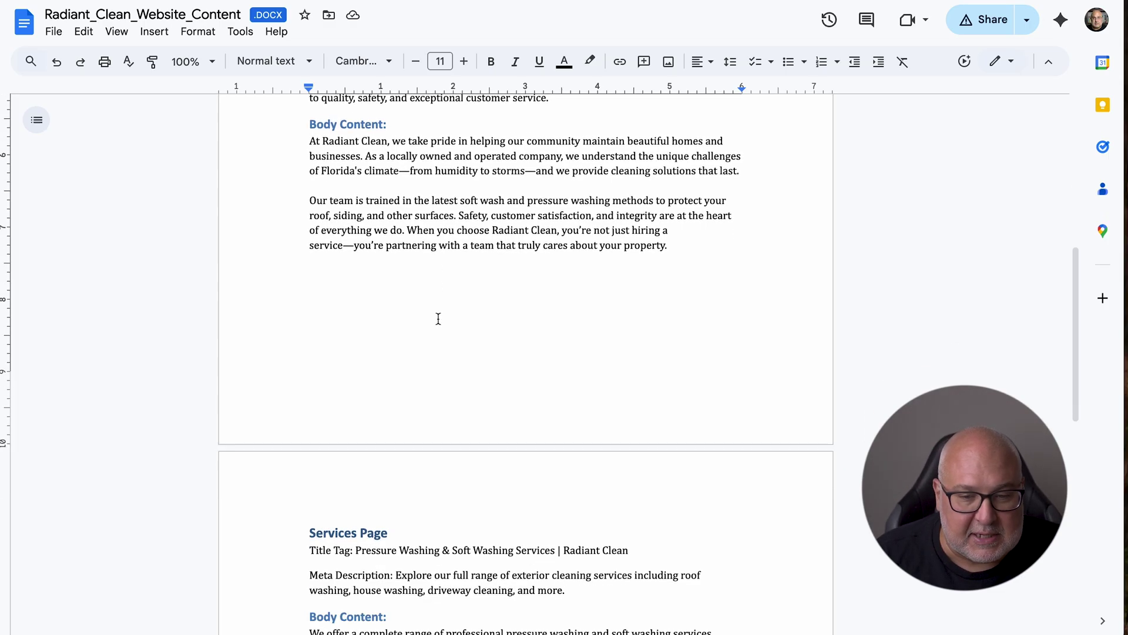
scroll(438, 318, "down", 5)
scroll(438, 318, "down", 1)
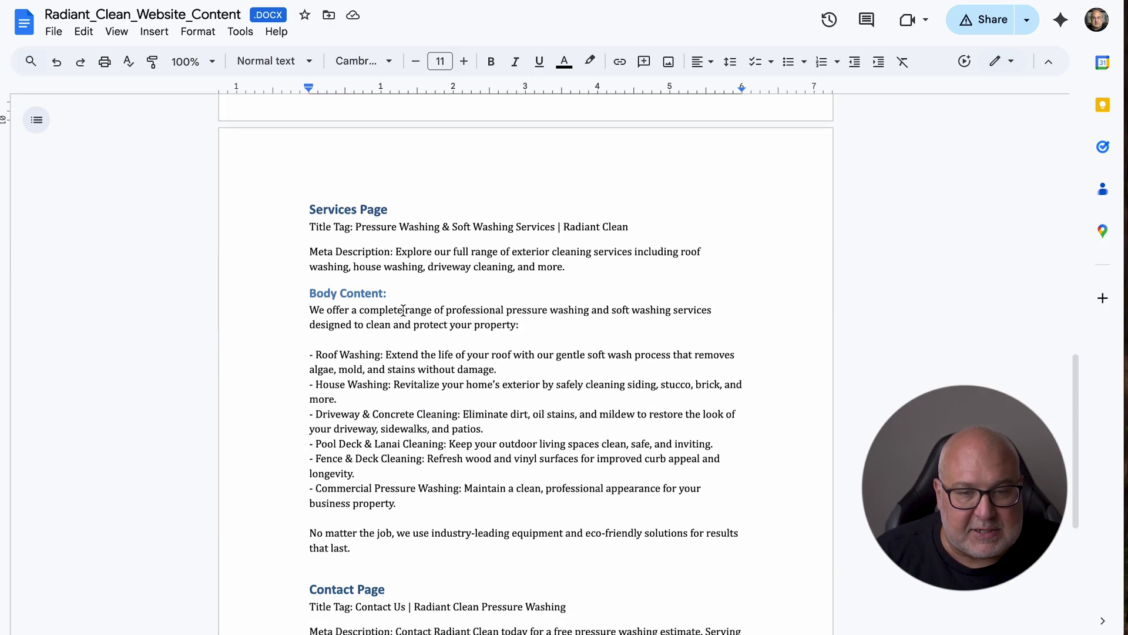
scroll(403, 309, "down", 4)
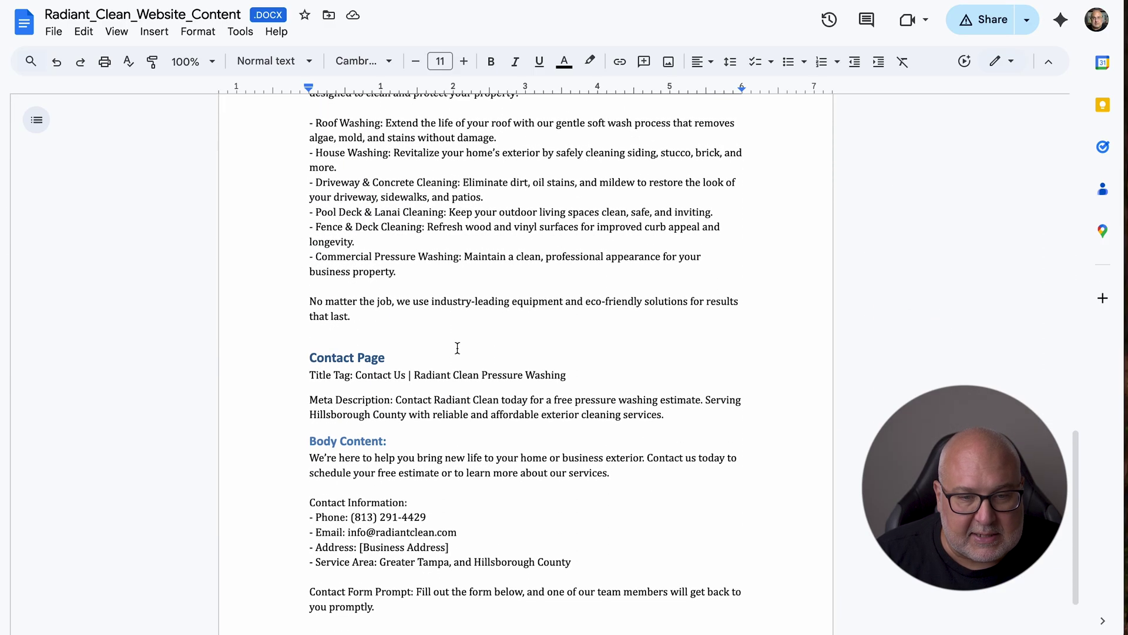
scroll(458, 348, "down", 2)
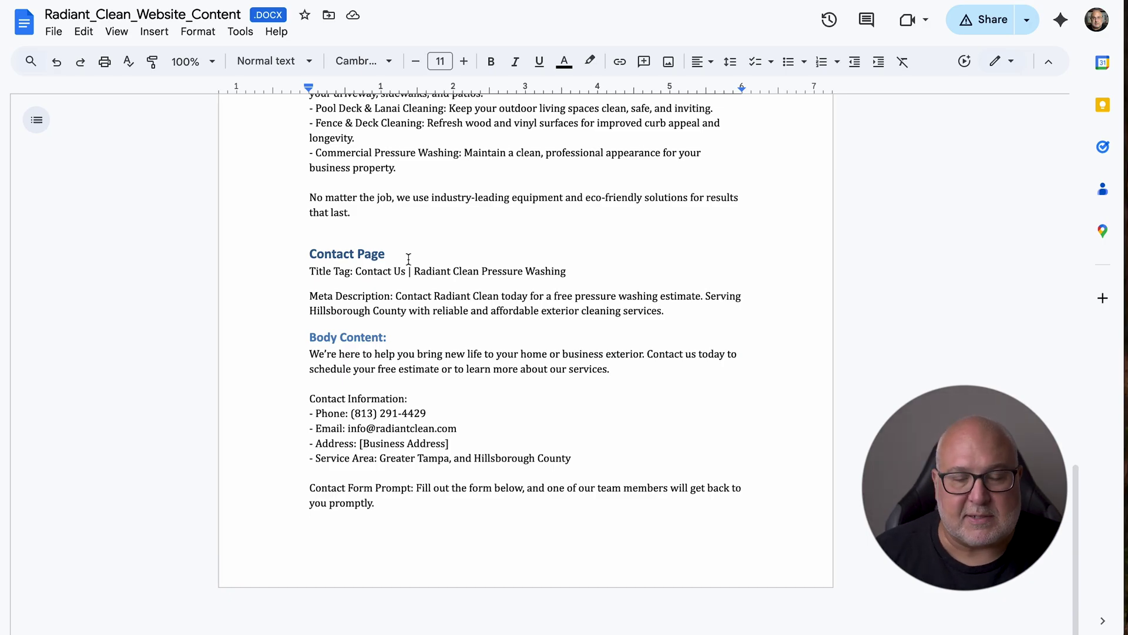
scroll(412, 259, "up", 20)
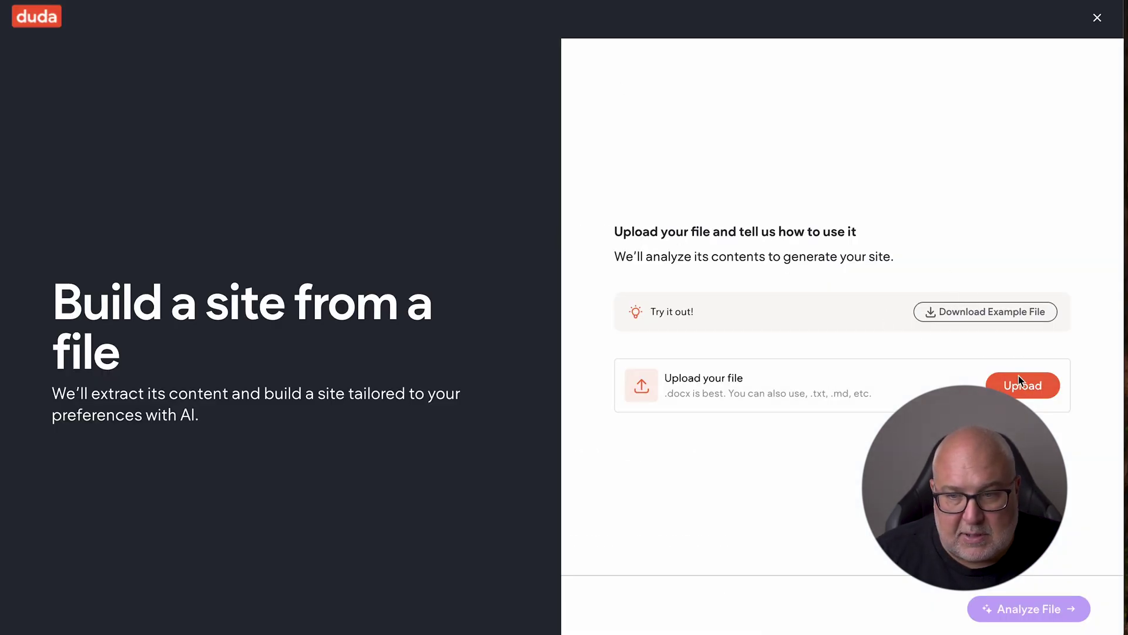
Upload Radiant_Clean_Website_Content.docx as the site's source and start analyzing it.
left_click(1025, 389)
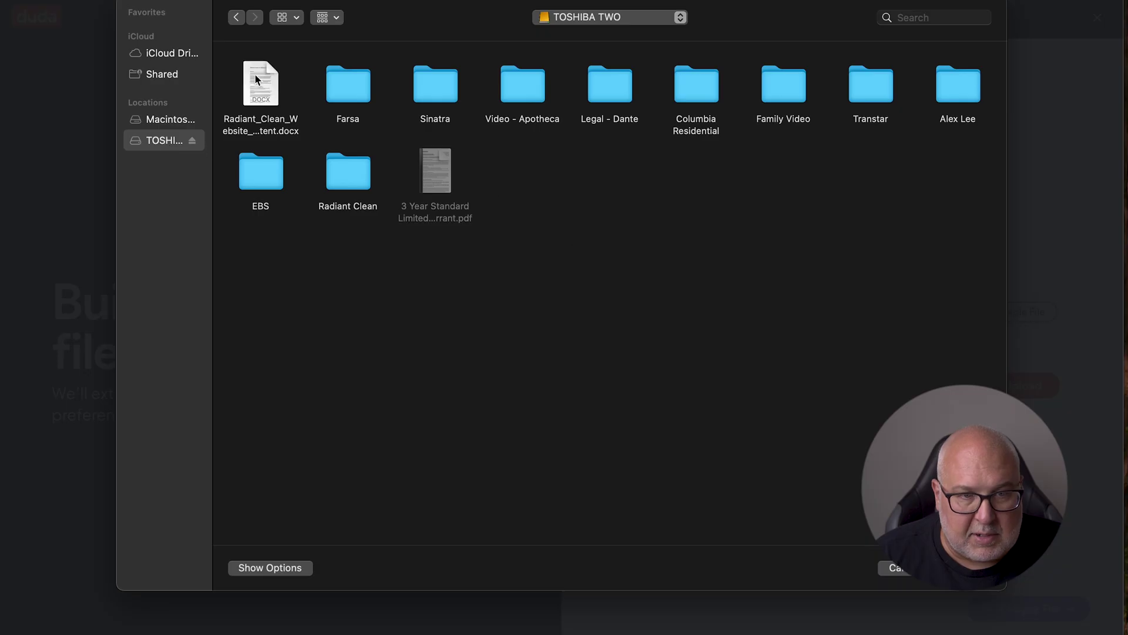
left_click(255, 75)
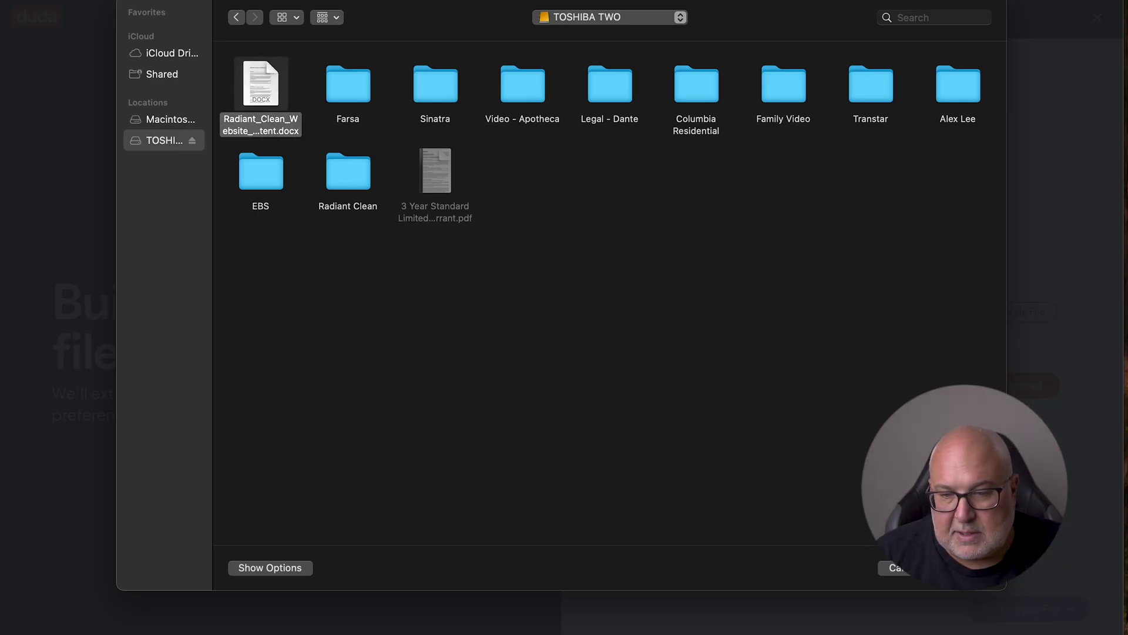
key("Return")
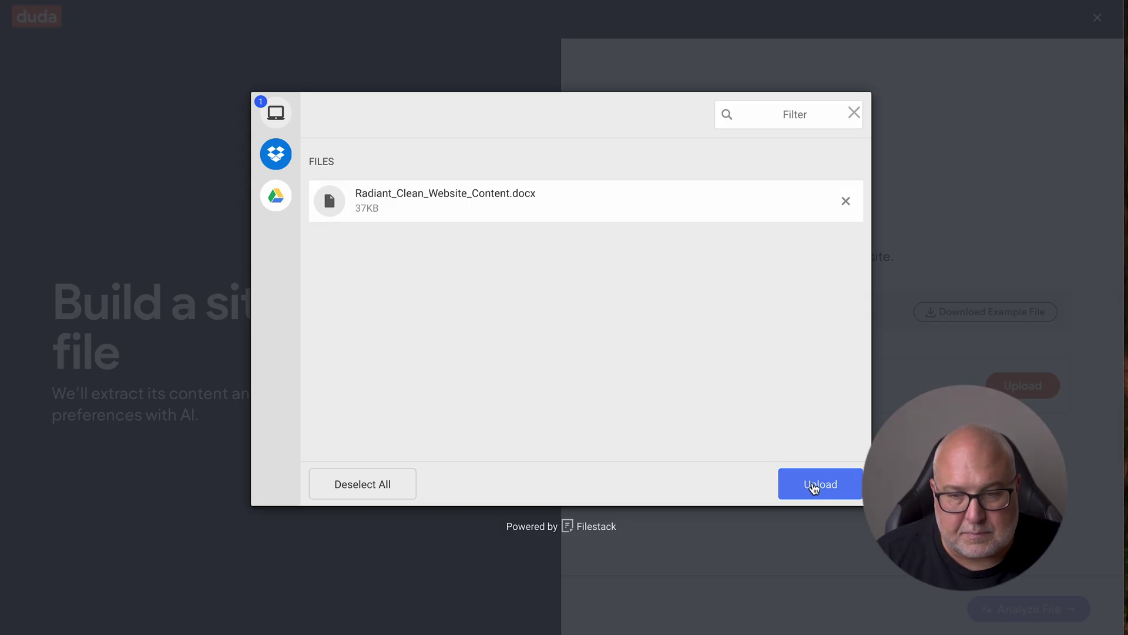
left_click(815, 485)
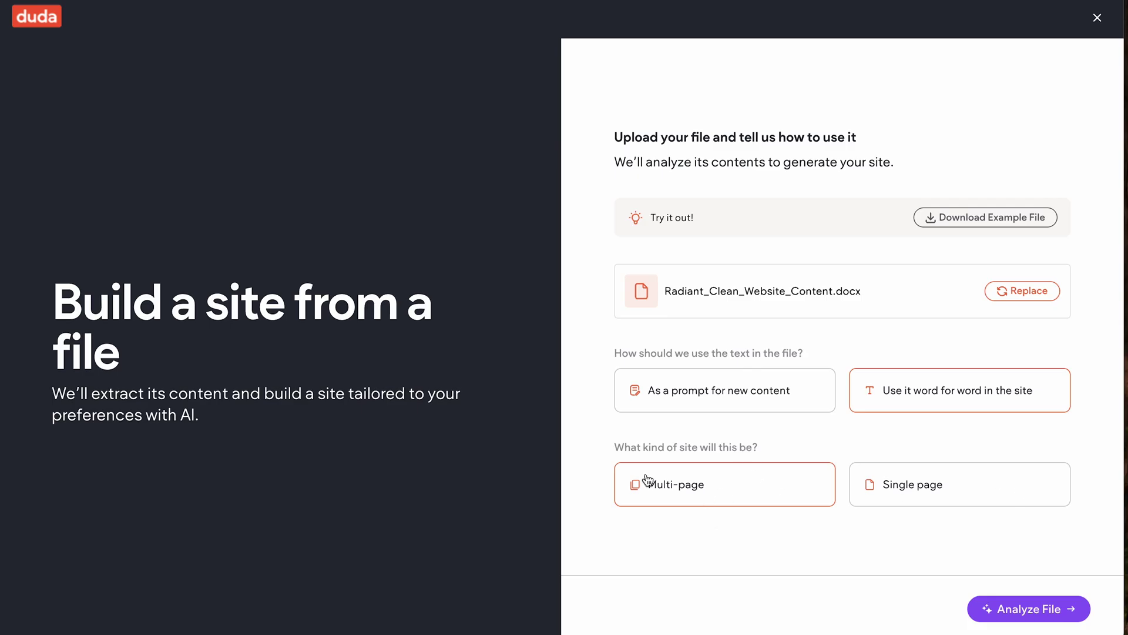
left_click(1023, 611)
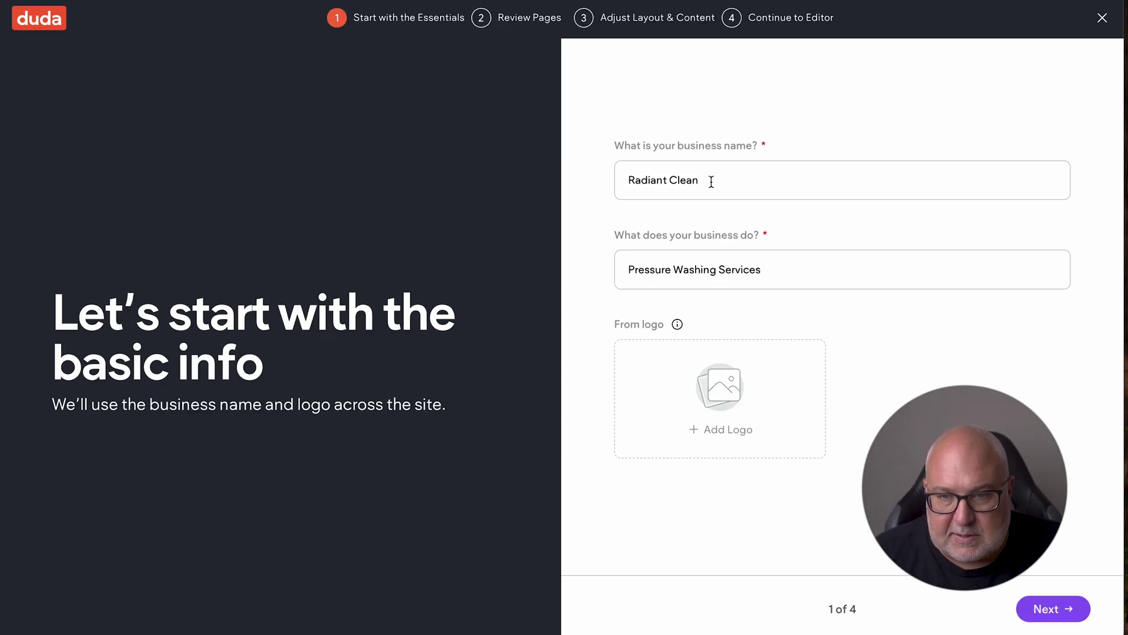
Check the Radiant Clean business name, skip adding a logo, and continue to step 2.
left_click(711, 182)
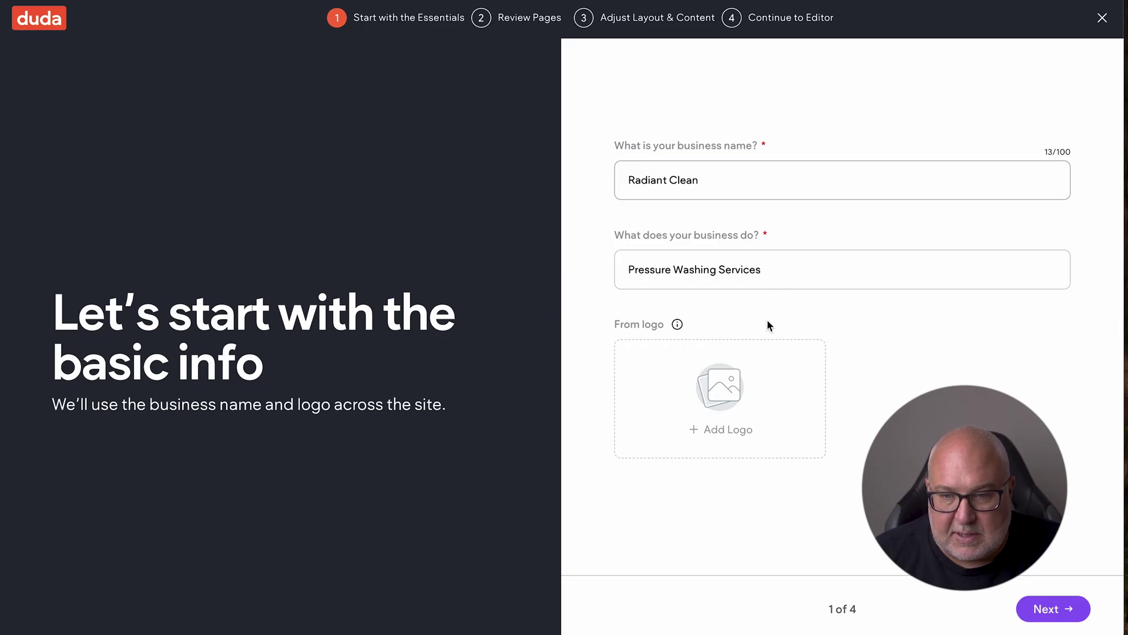
left_click(735, 399)
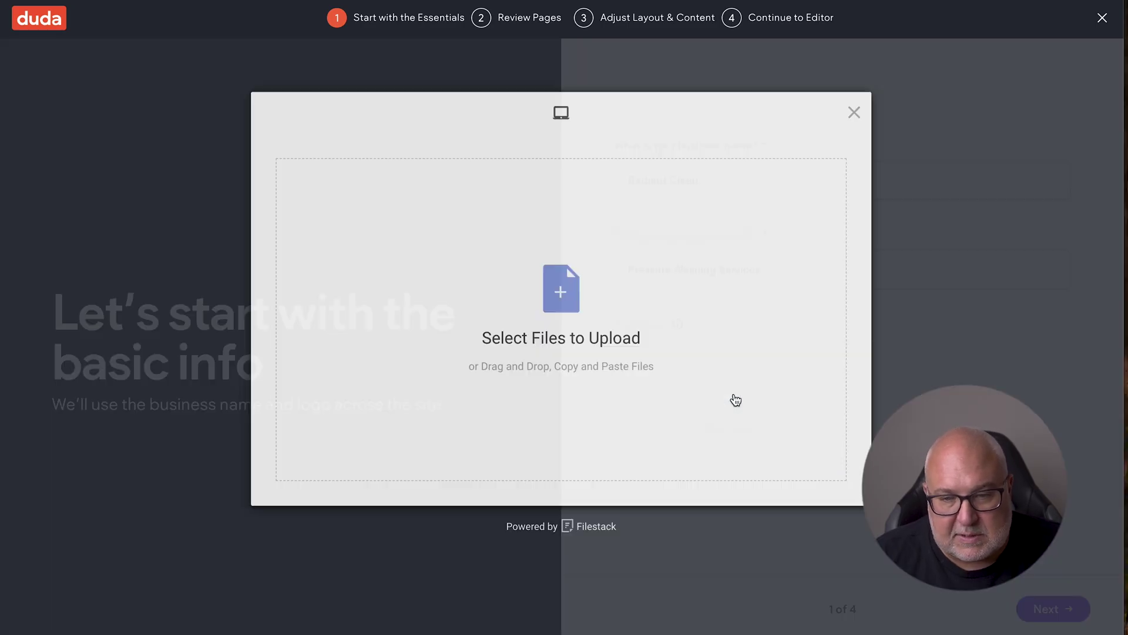
left_click(569, 292)
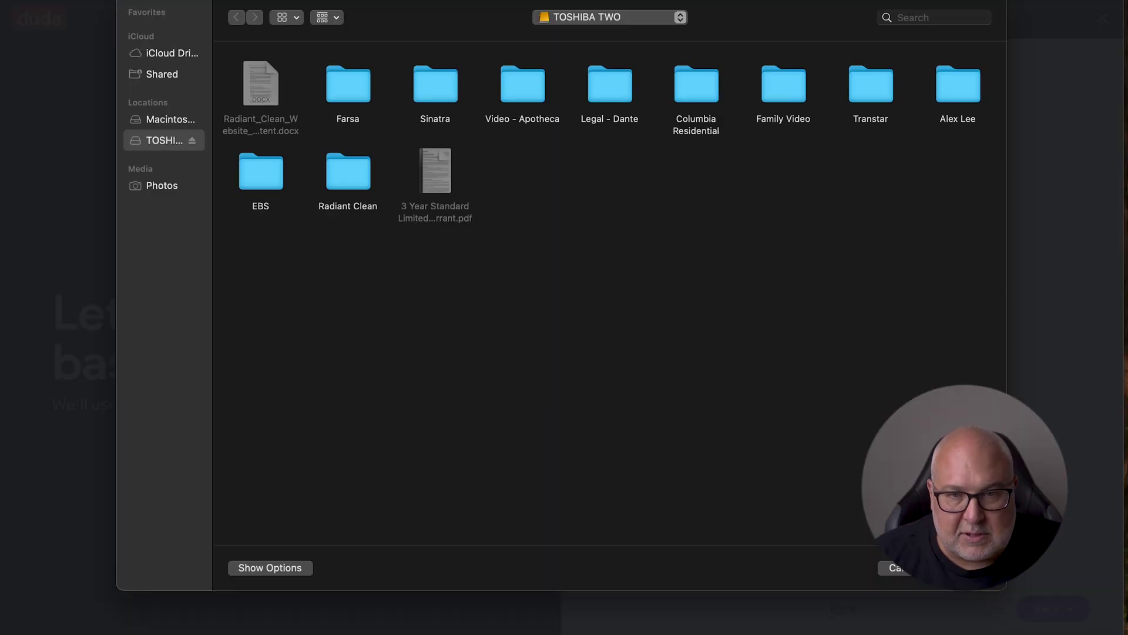
left_click(911, 574)
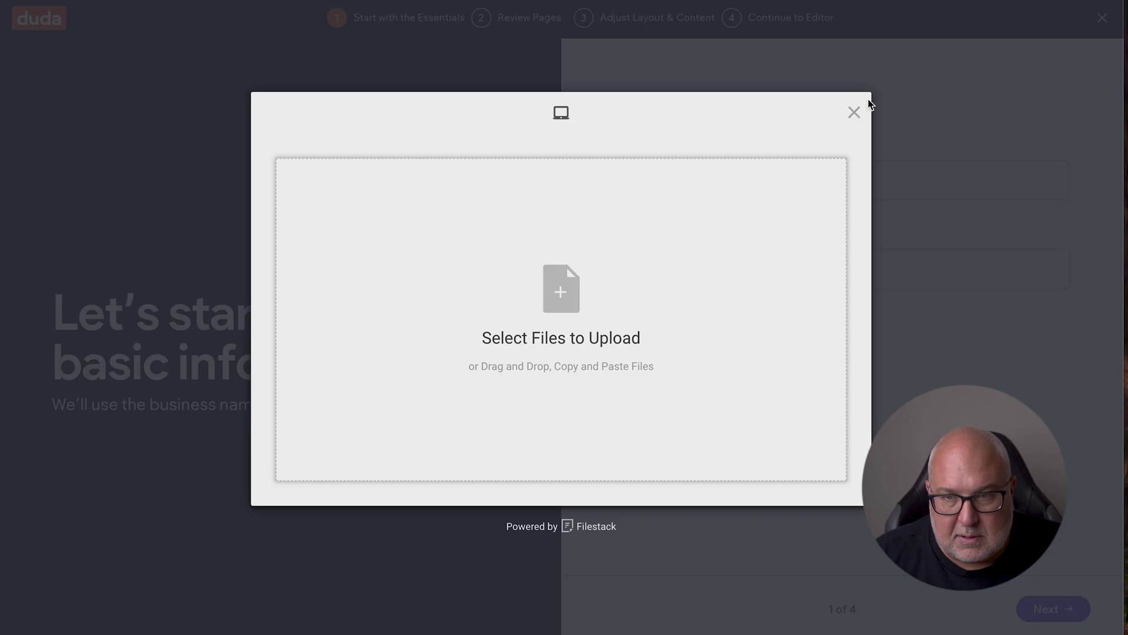
left_click(854, 112)
left_click(1037, 611)
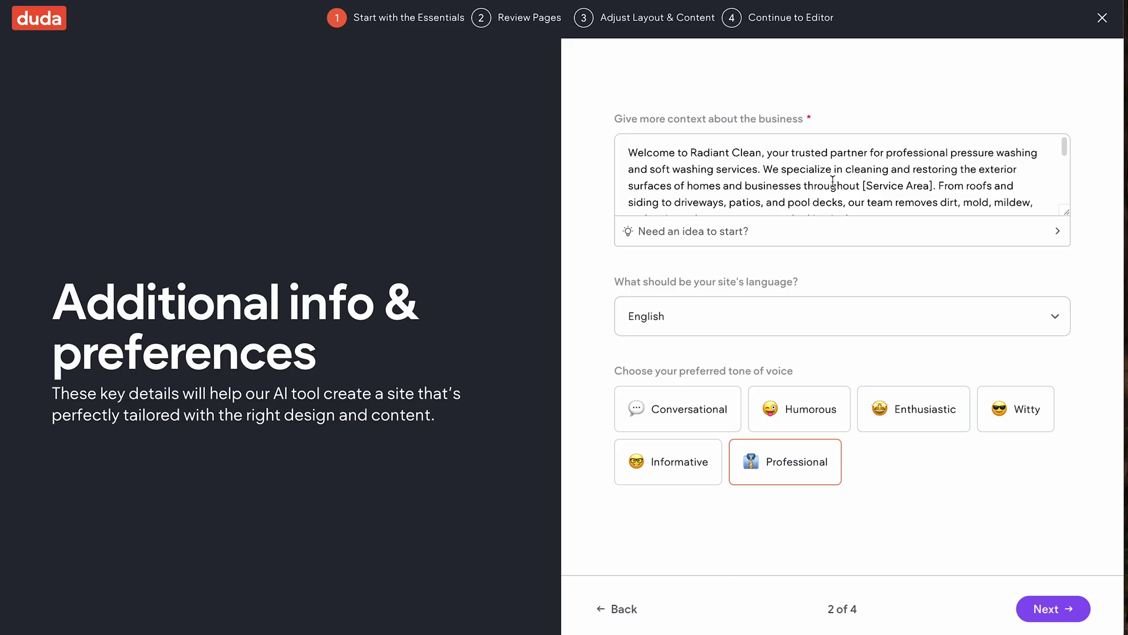
Review the business context and switch the tone of voice to Conversational, then continue.
scroll(833, 181, "down", 5)
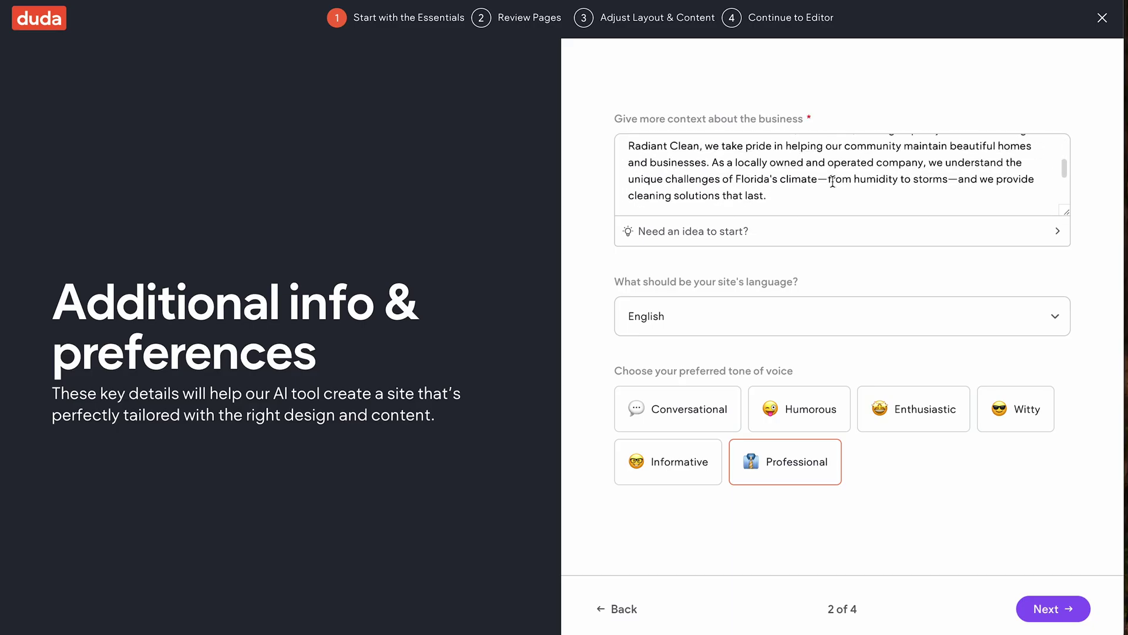
scroll(832, 181, "down", 5)
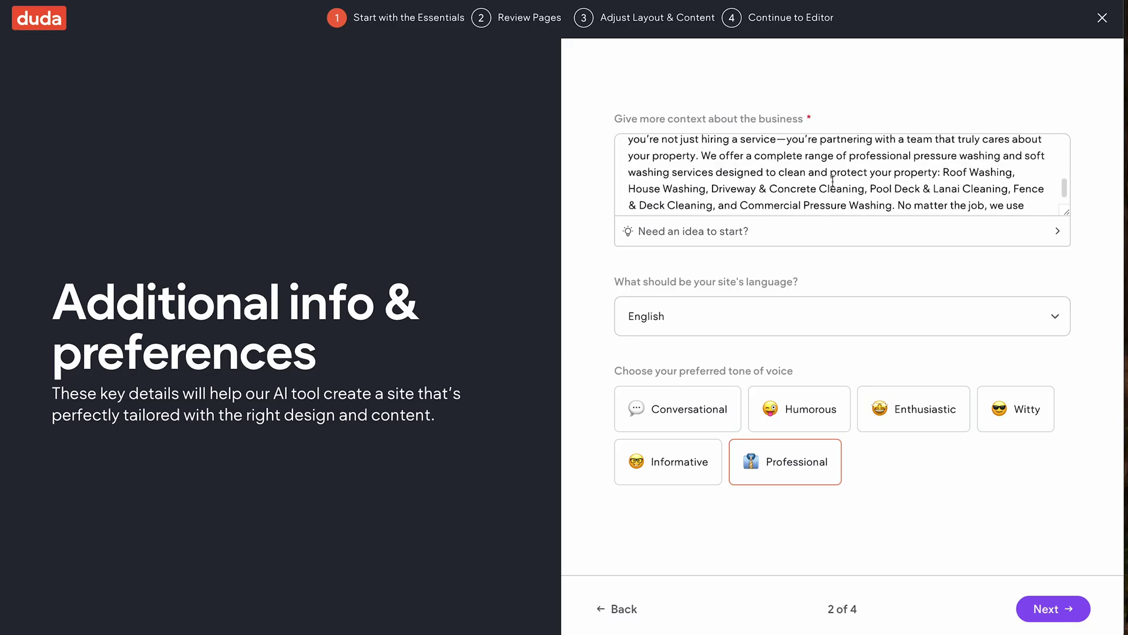
scroll(833, 181, "down", 1)
scroll(833, 181, "up", 10)
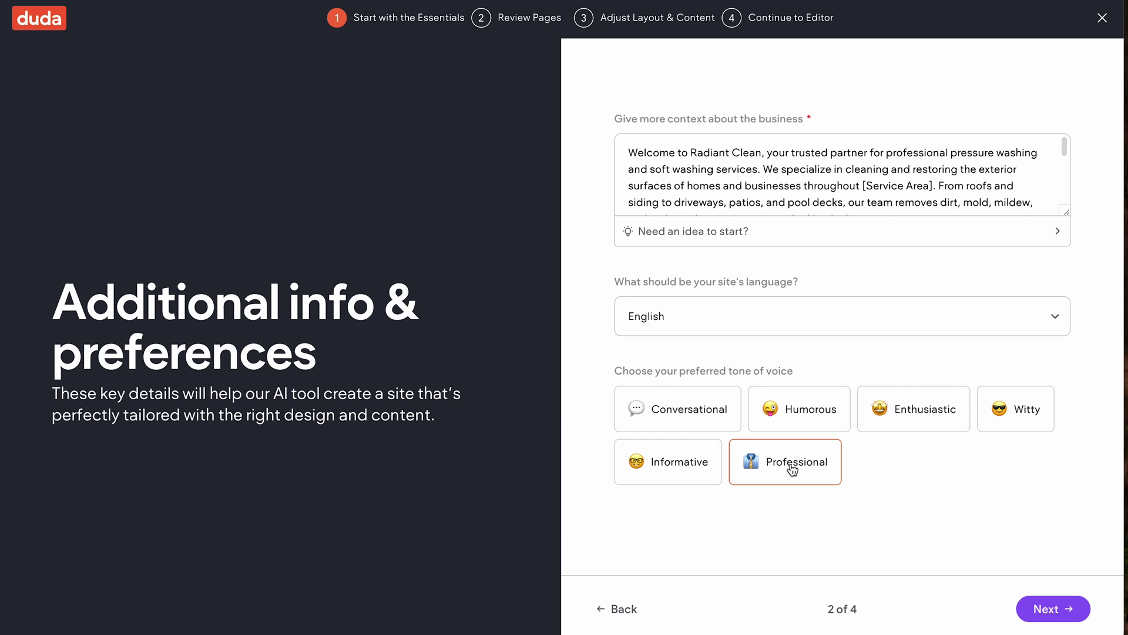
left_click(734, 415)
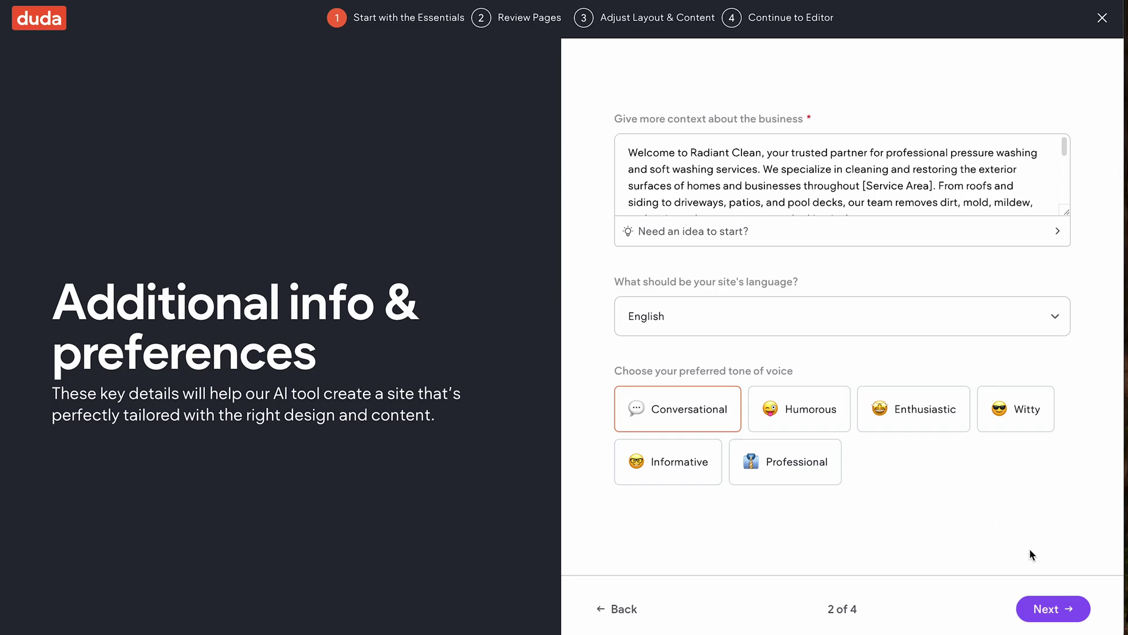
left_click(1040, 612)
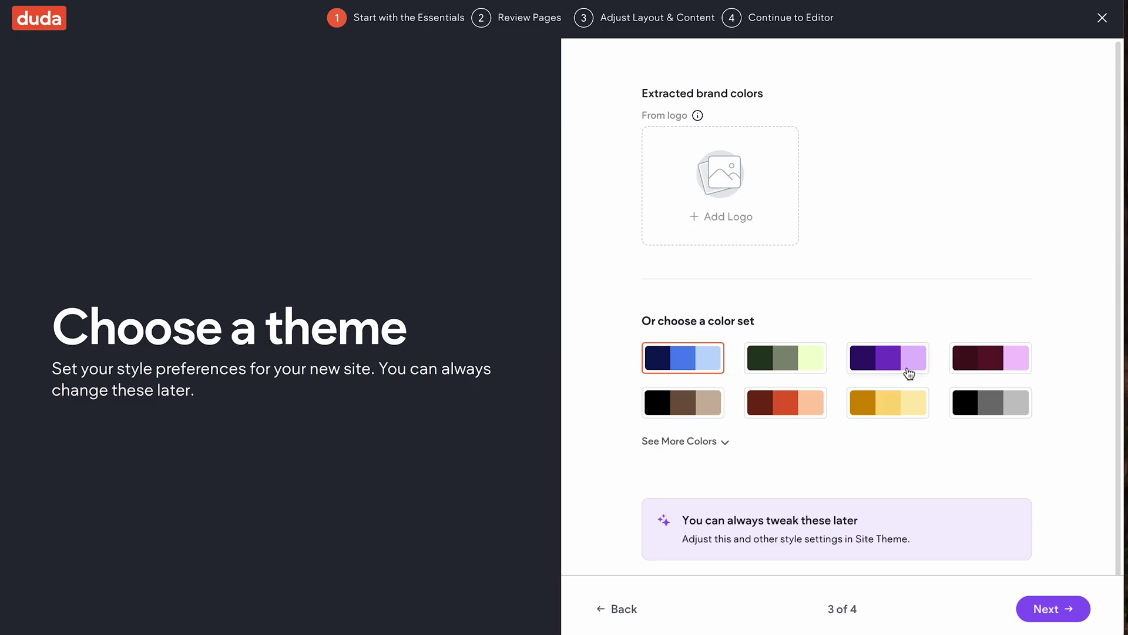
Compare more colour sets, including Bright and Fun, and keep the navy-and-blue set.
left_click(701, 447)
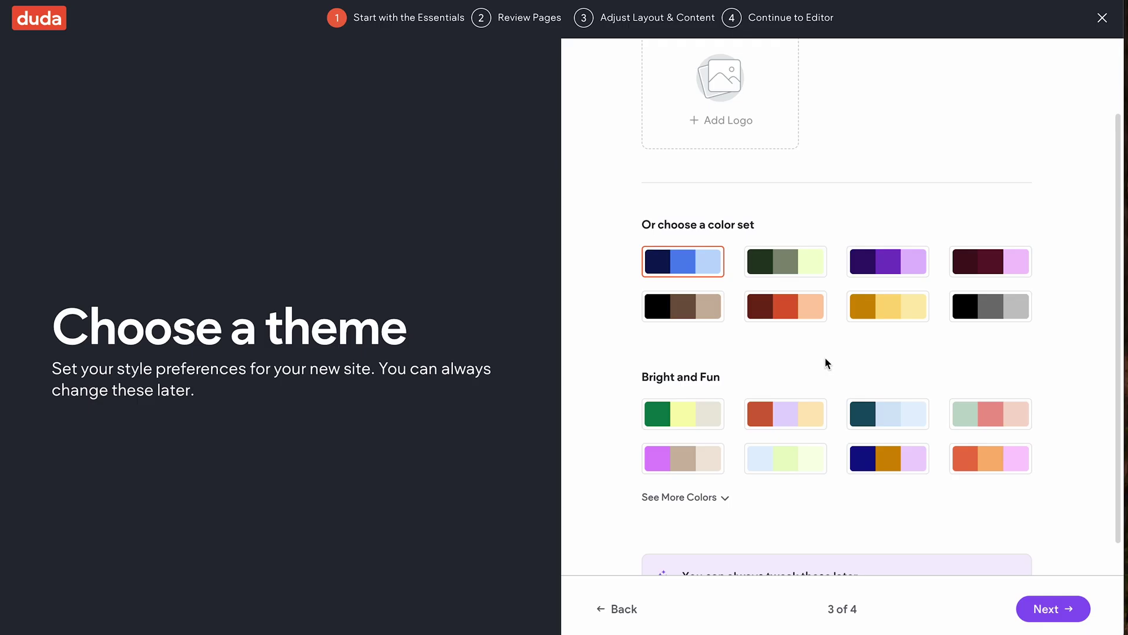
scroll(826, 363, "down", 1)
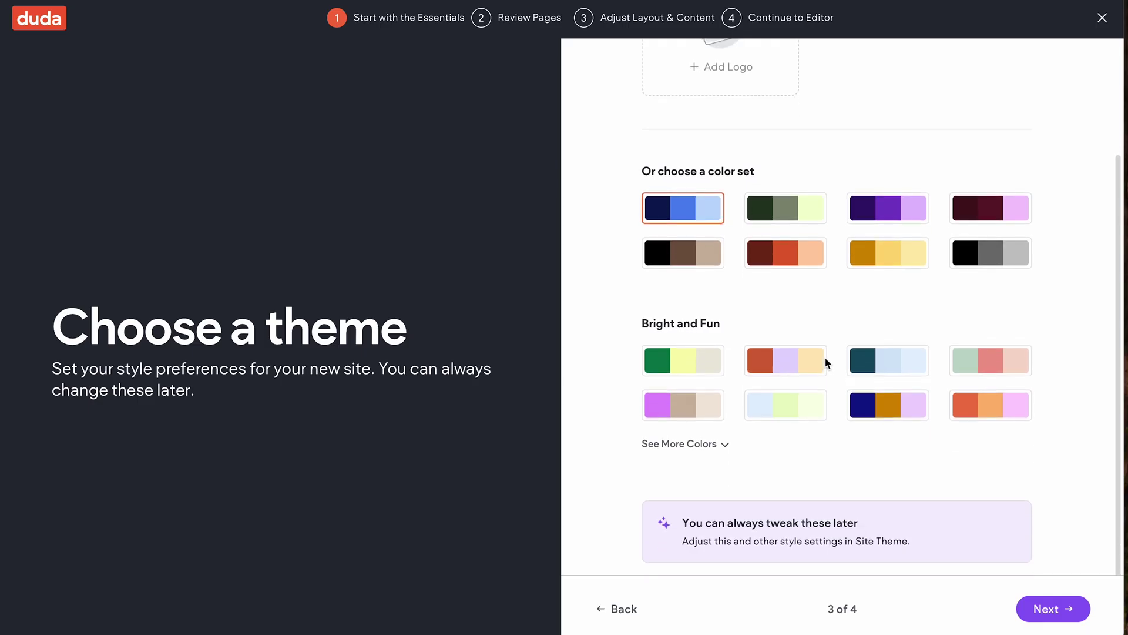
scroll(827, 363, "up", 1)
scroll(827, 363, "up", 1)
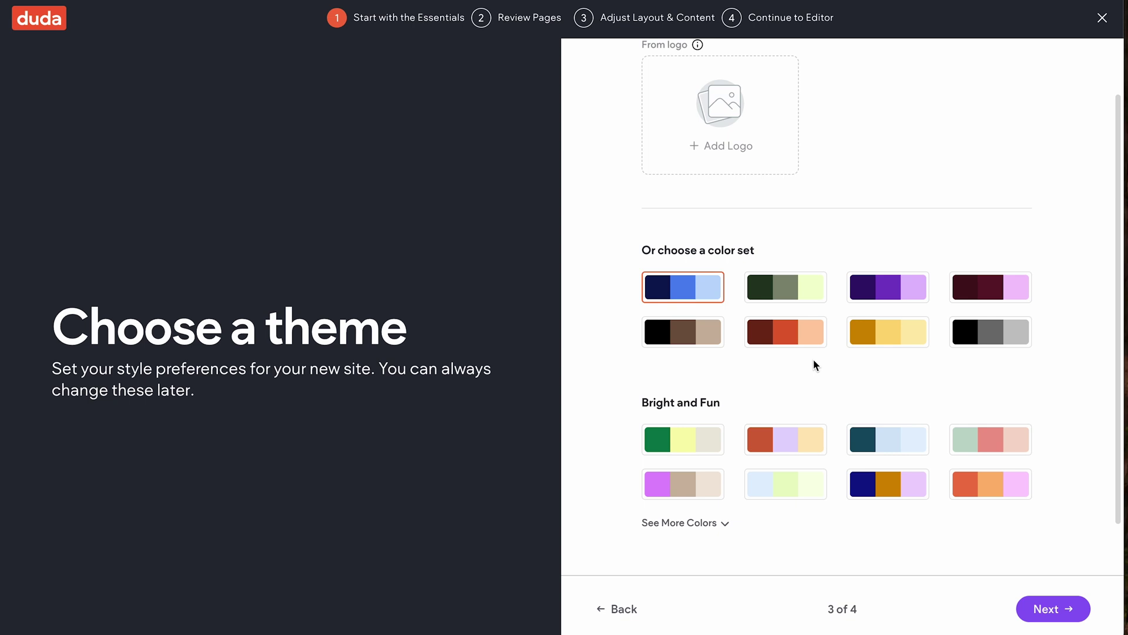
left_click(708, 443)
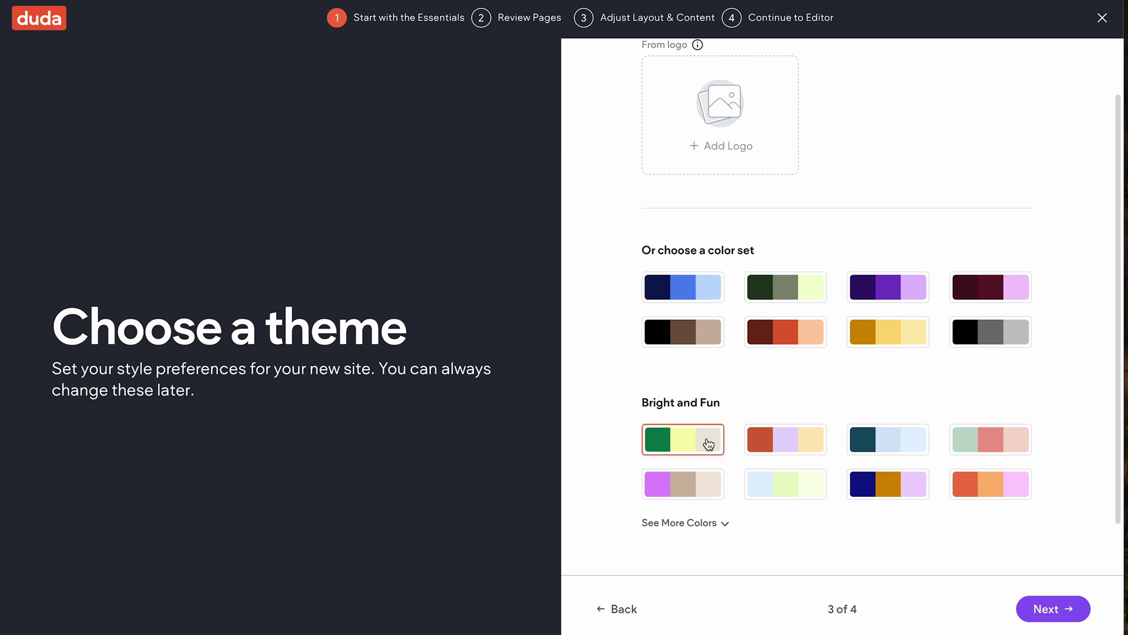
left_click(676, 278)
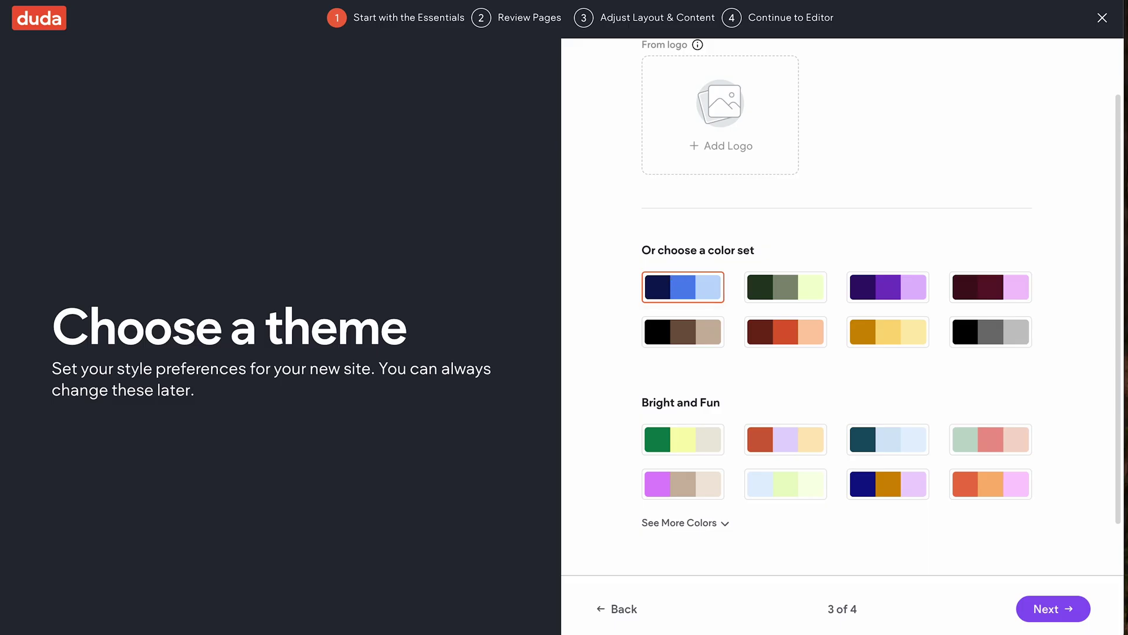
left_click(1044, 610)
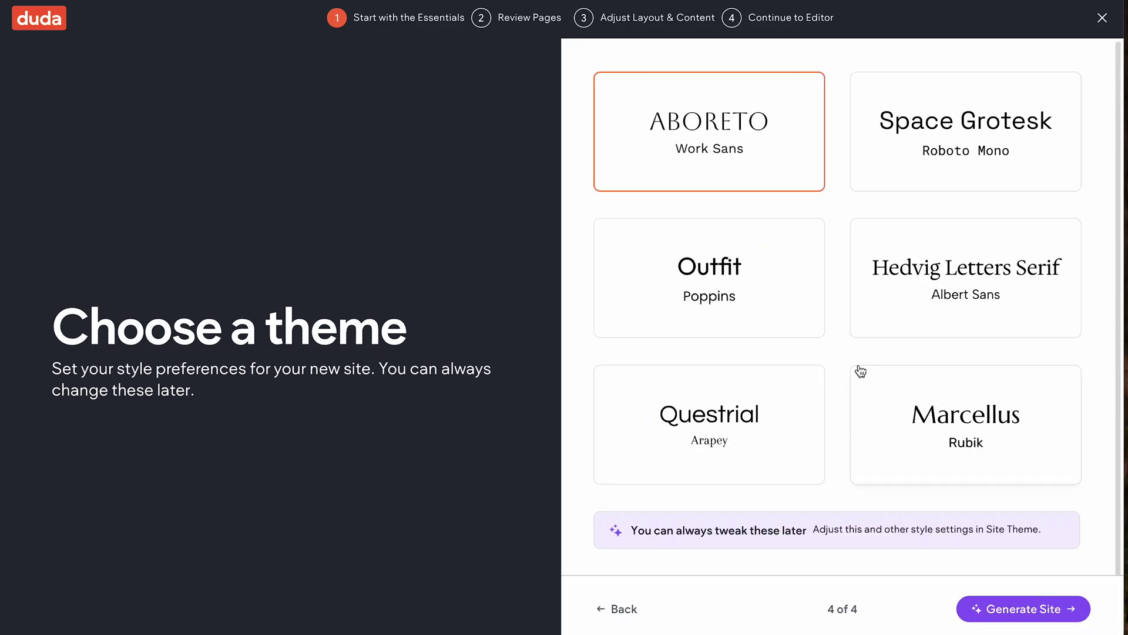
Choose the Outfit and Poppins font pairing and generate the site.
scroll(861, 370, "down", 1)
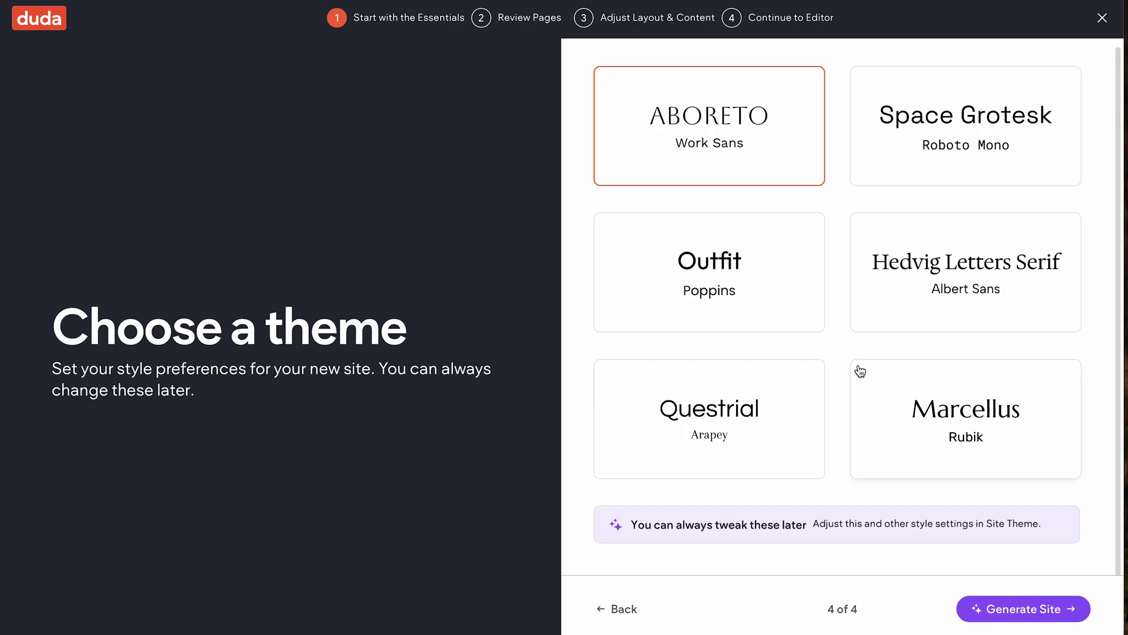
scroll(860, 371, "up", 1)
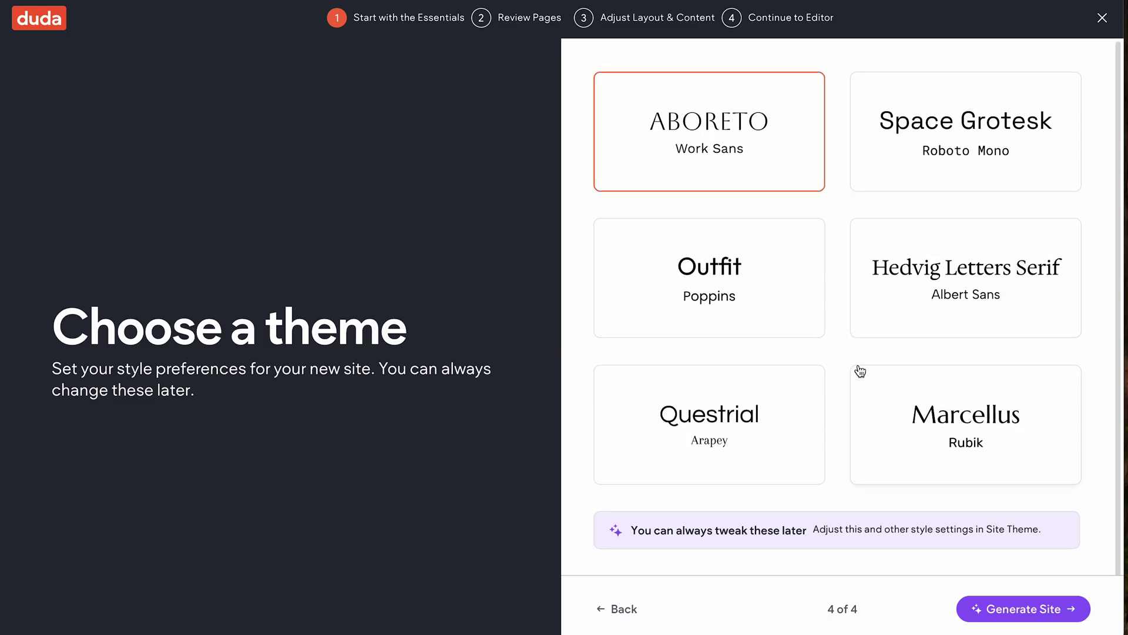
left_click(699, 266)
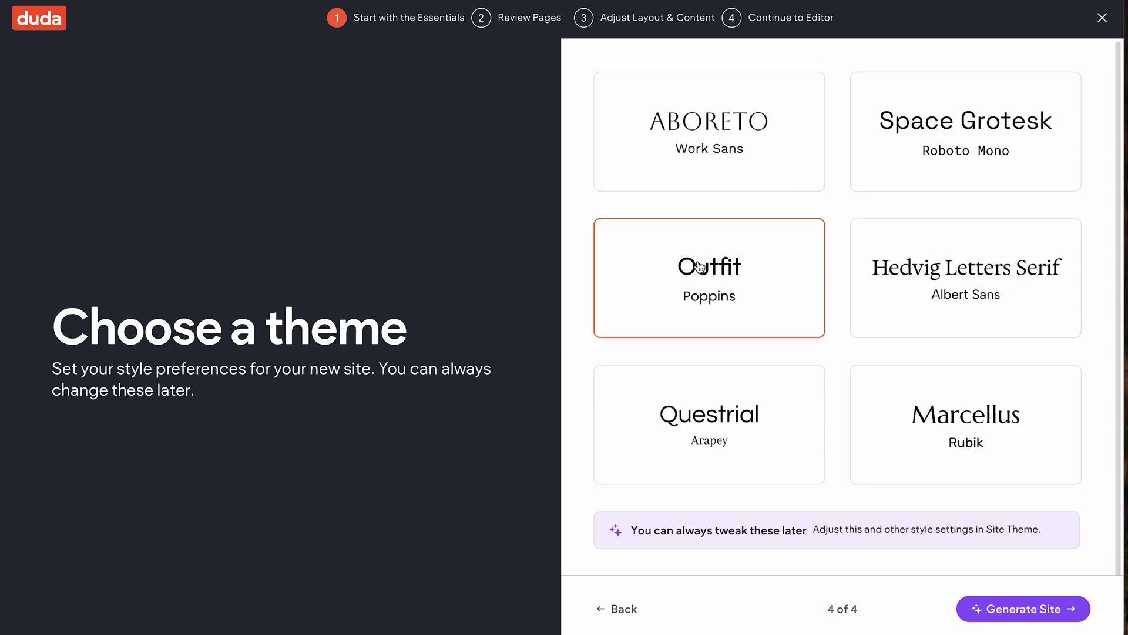
left_click(1024, 610)
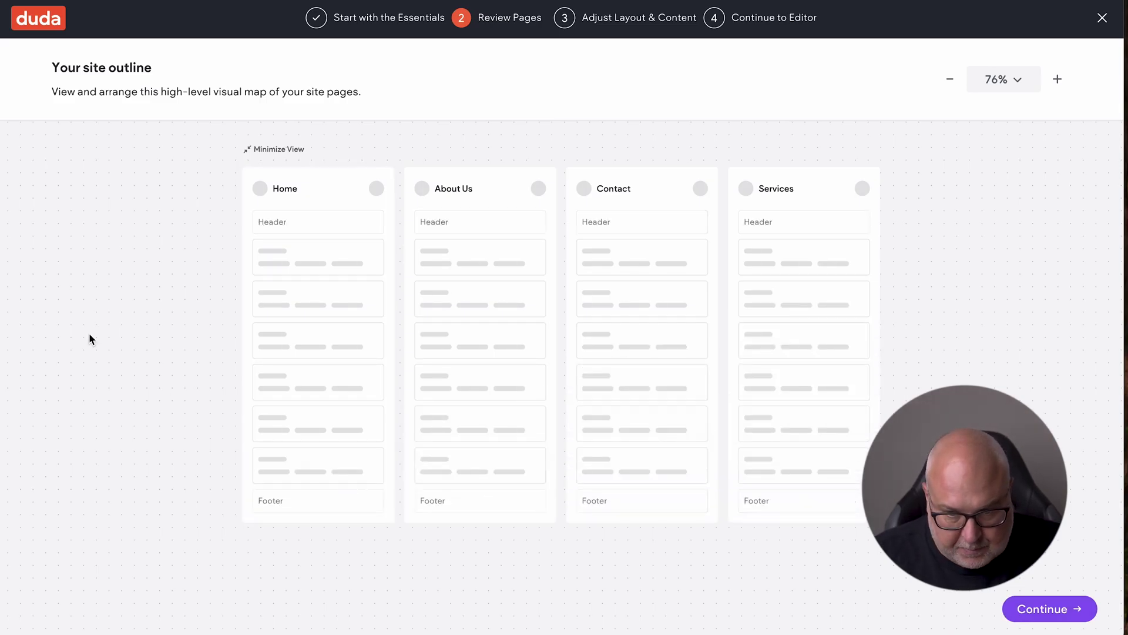
Inspect the Home and About Us sections in the outline and try reordering Contact Information.
left_click(351, 279)
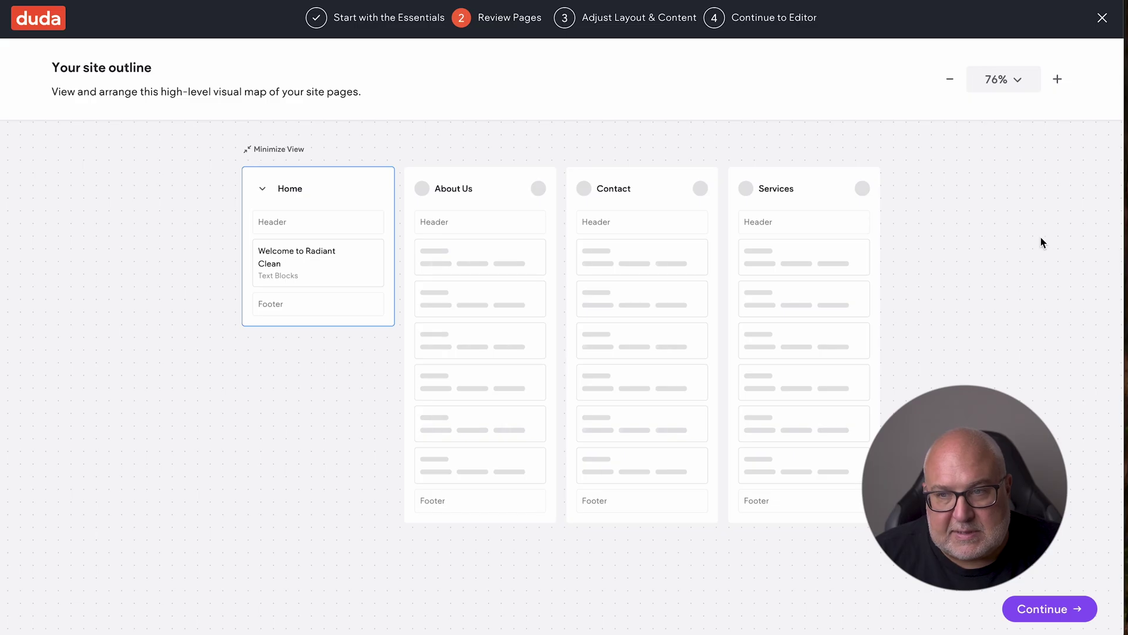
left_click(1020, 80)
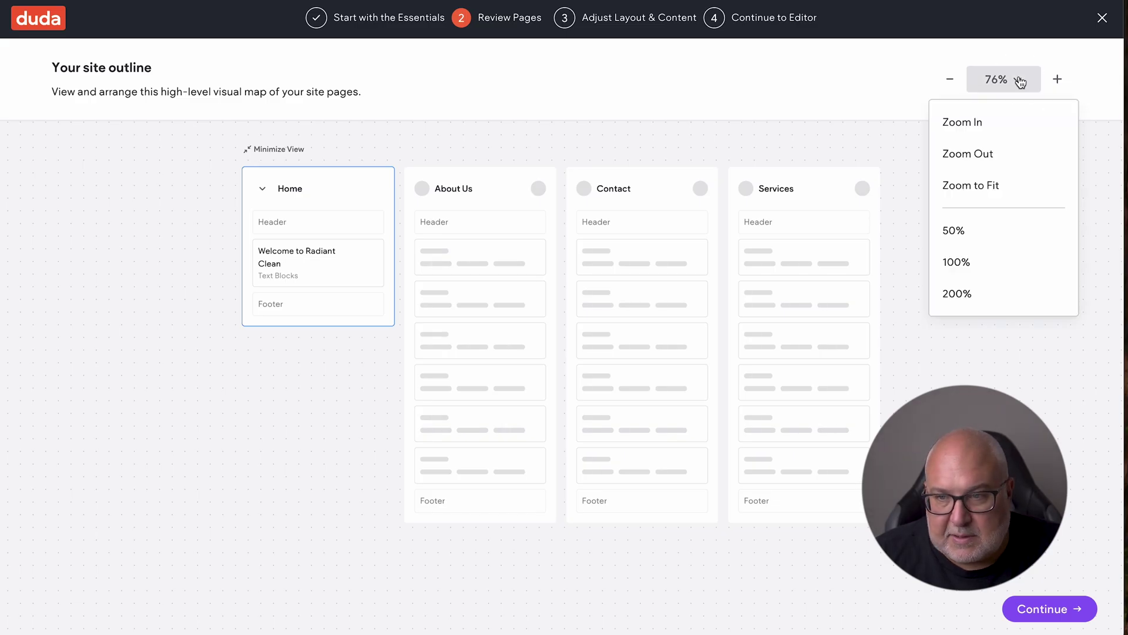
left_click(1019, 80)
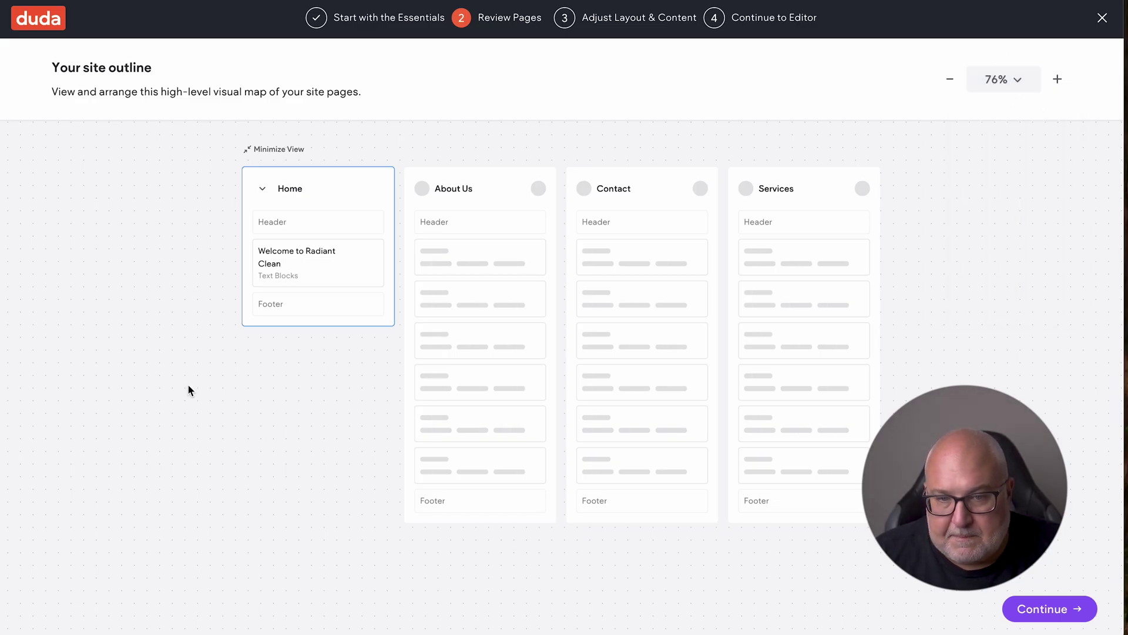
left_click(435, 274)
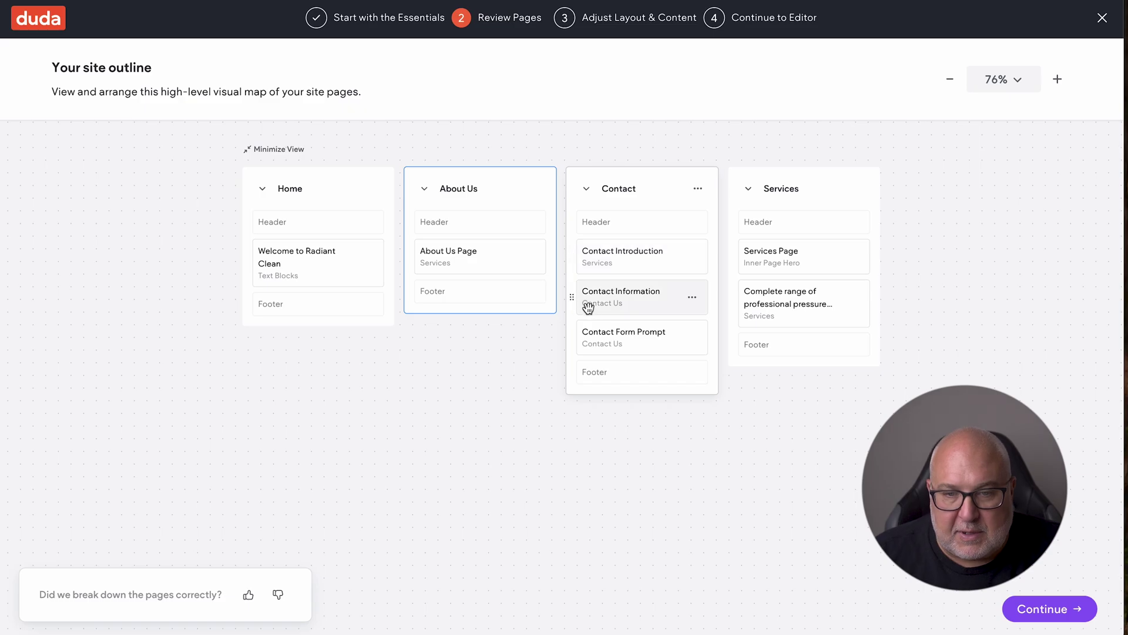
mouse_move(572, 296)
left_mouse_down()
mouse_move(573, 268)
mouse_move(575, 296)
left_mouse_up()
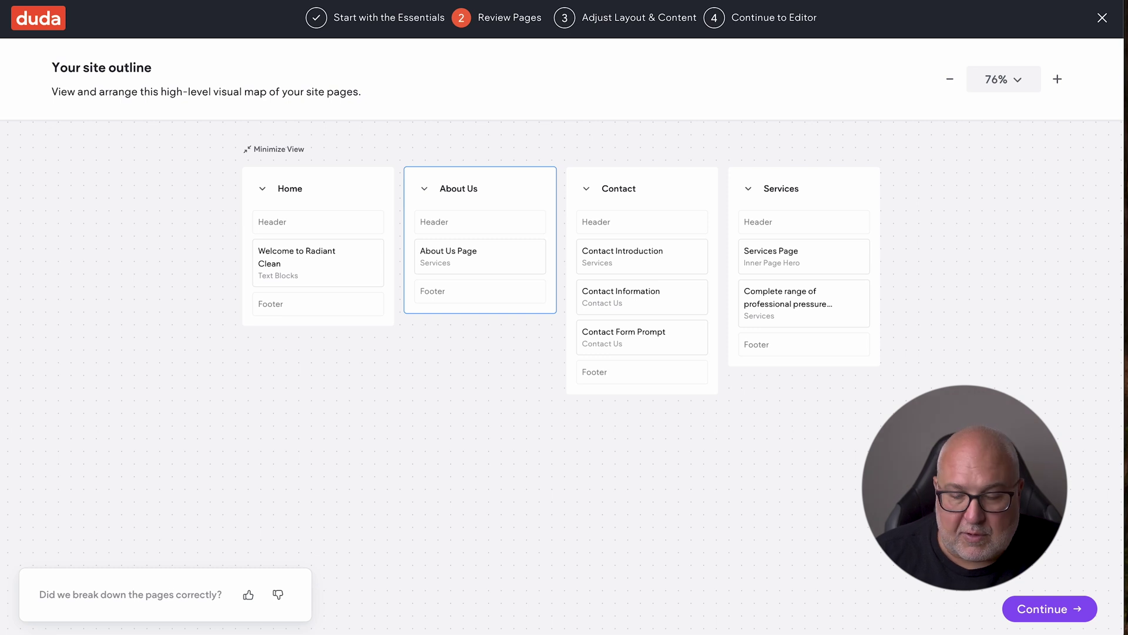
Proceed to Adjust Layout & Content and preview the About Us page.
left_click(1039, 610)
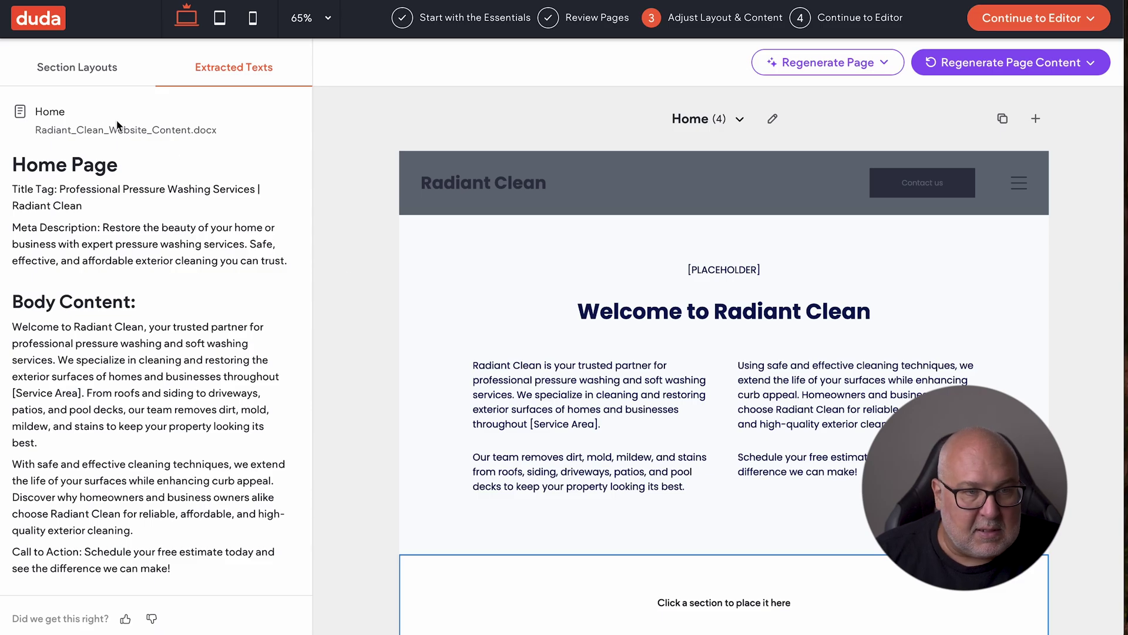
scroll(174, 330, "down", 1)
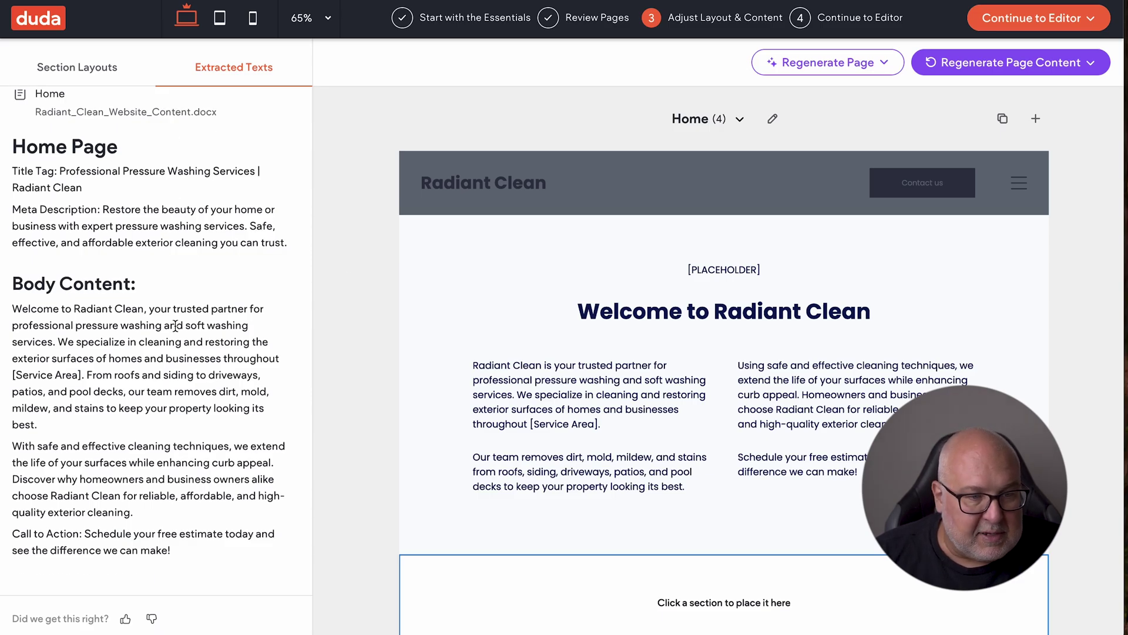
scroll(175, 323, "up", 1)
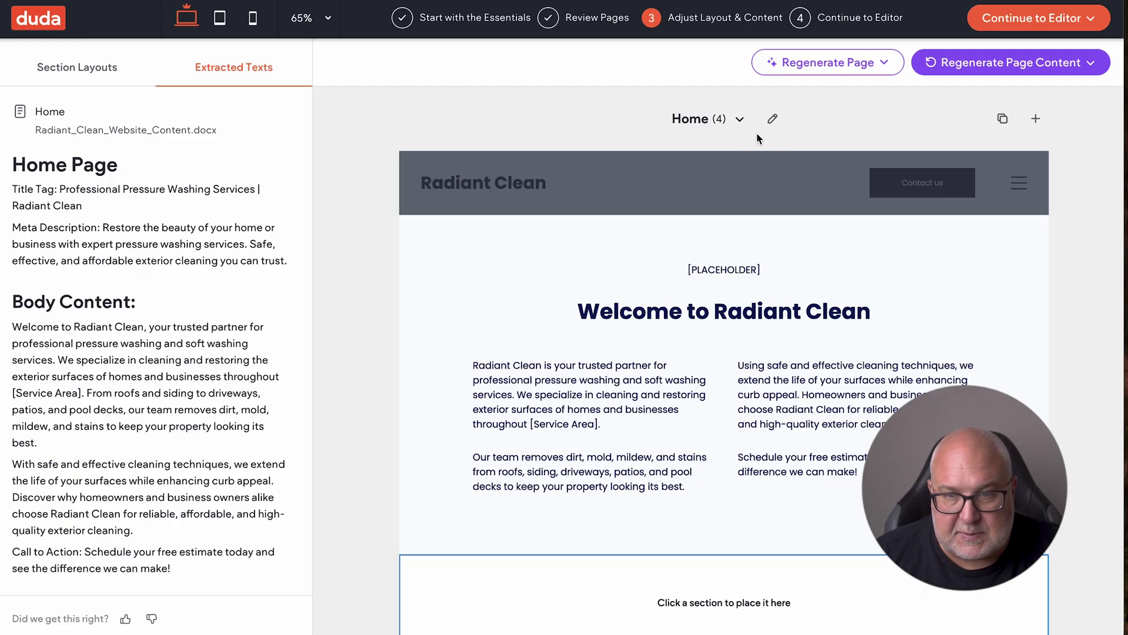
left_click(708, 120)
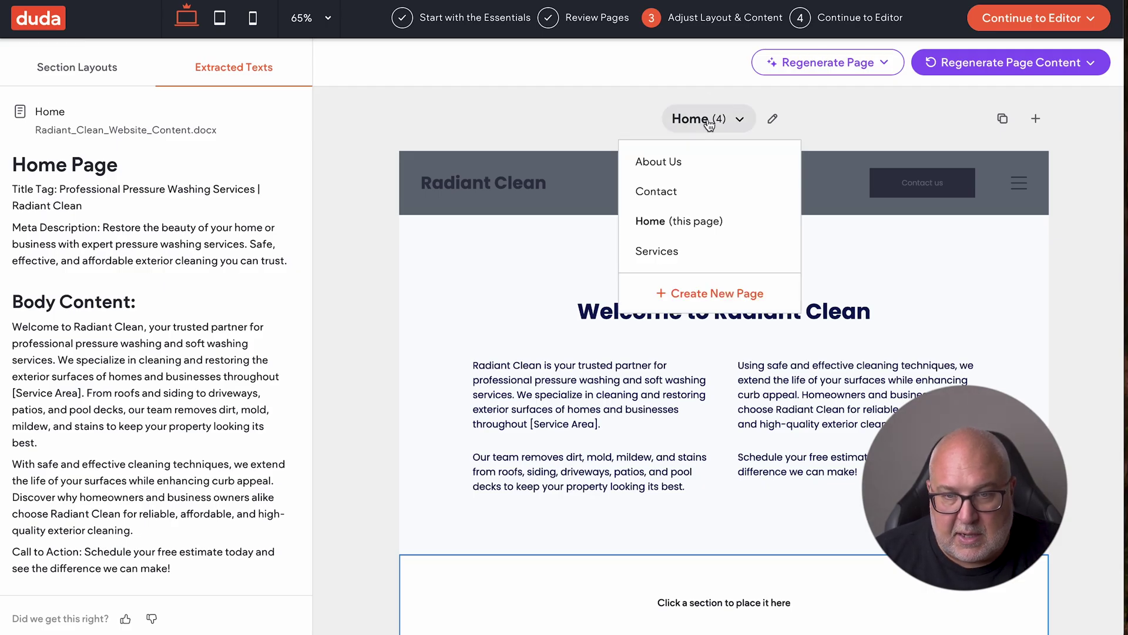
left_click(697, 162)
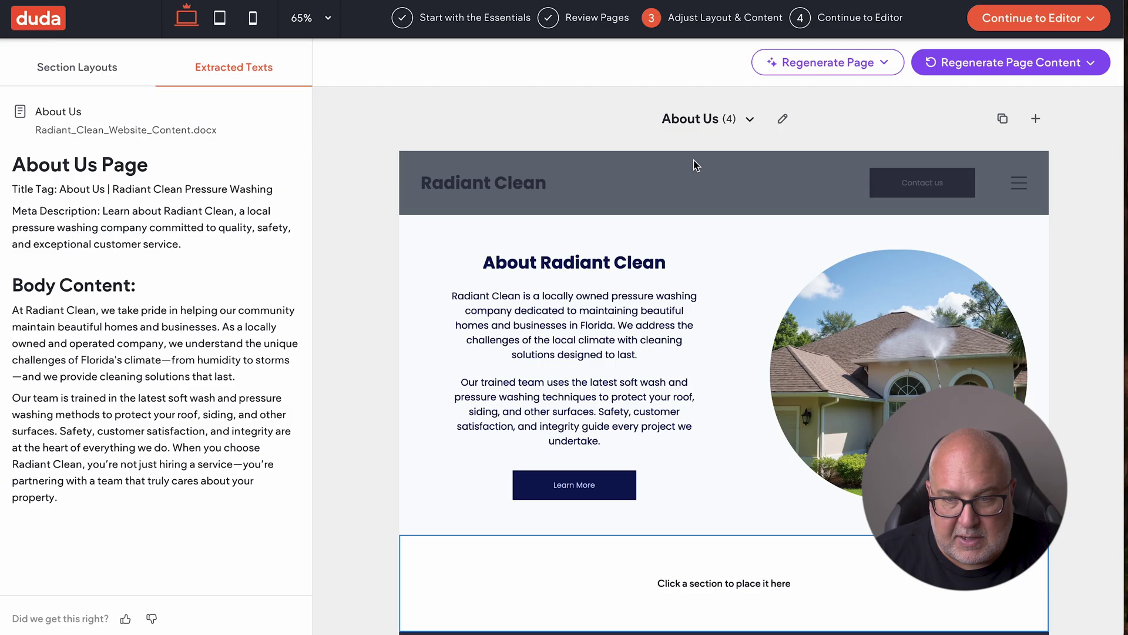
Switch the preview to the Services page and scroll through its service cards.
left_click(695, 119)
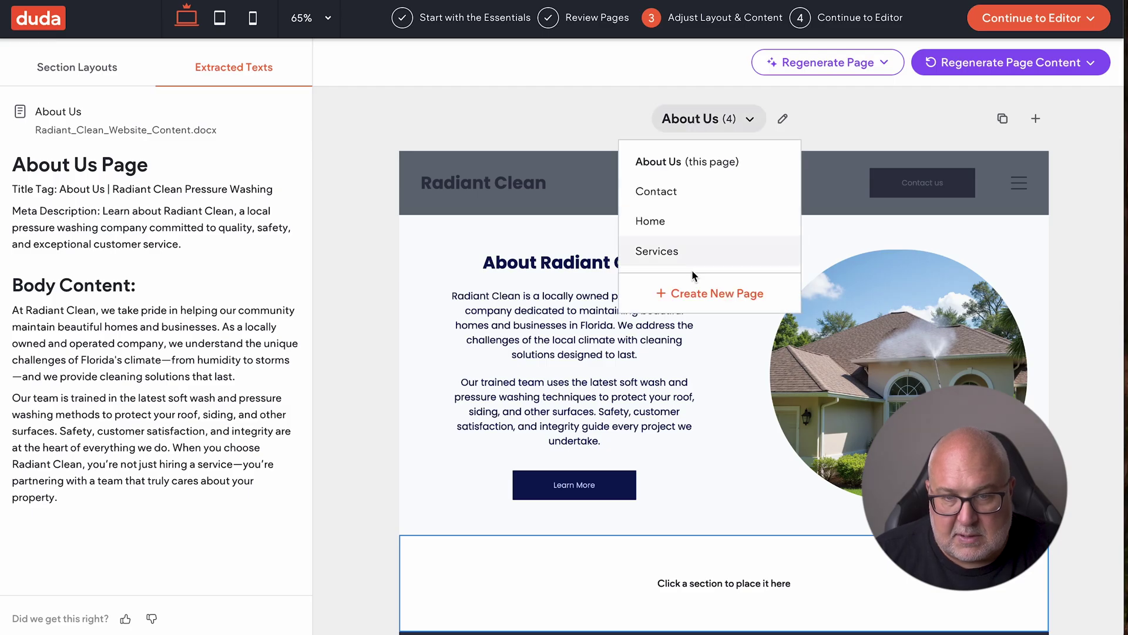
left_click(690, 250)
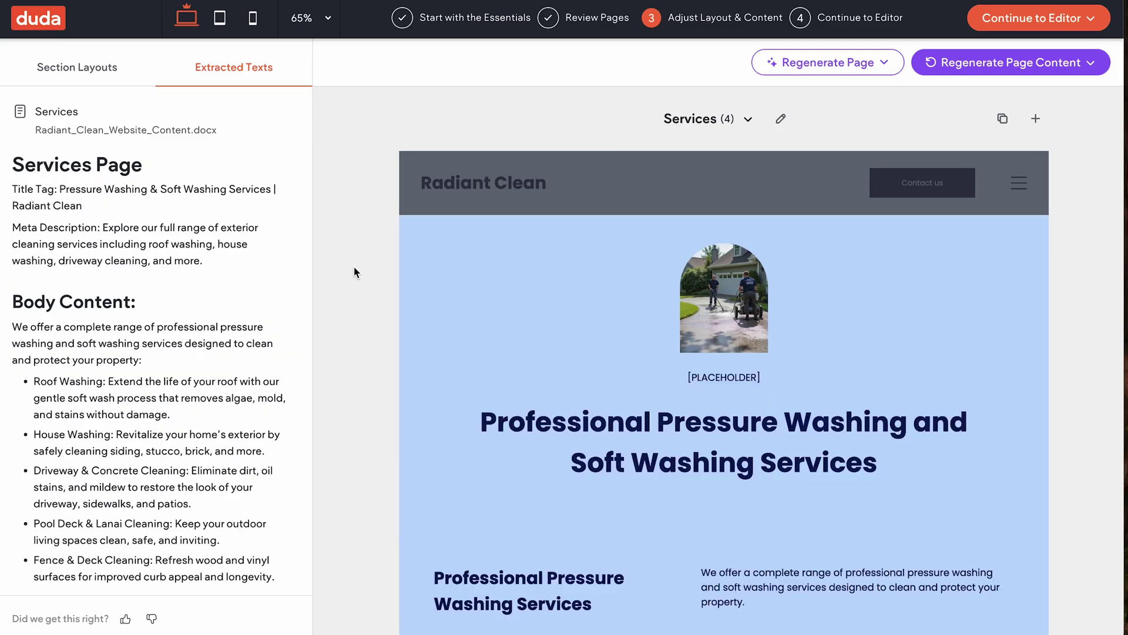
scroll(354, 270, "down", 8)
scroll(354, 272, "down", 1)
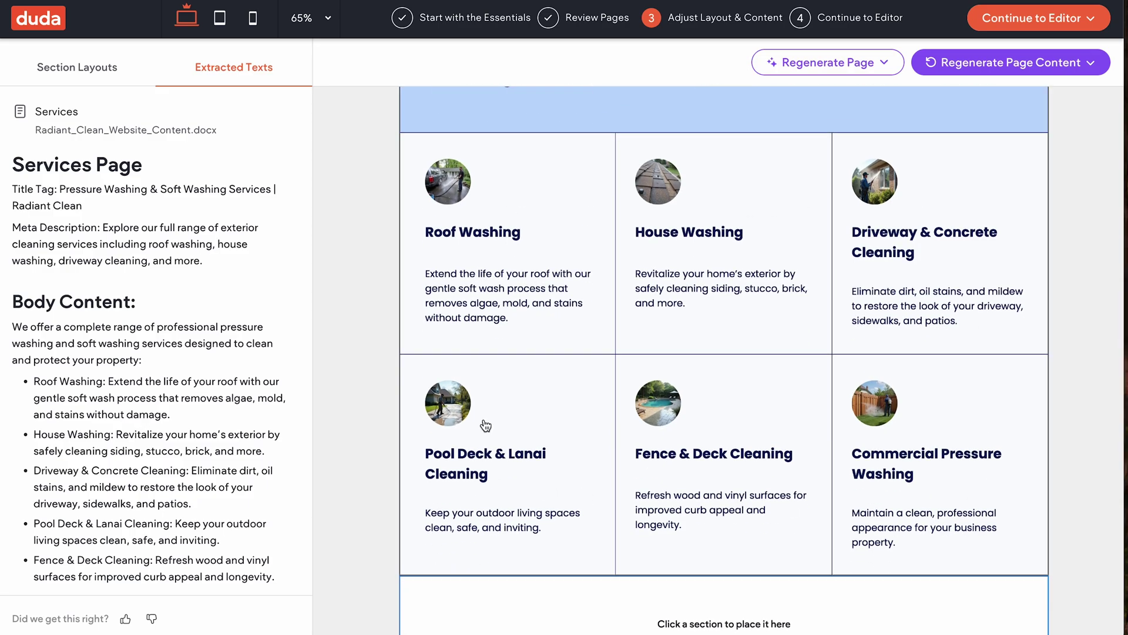
scroll(358, 288, "up", 10)
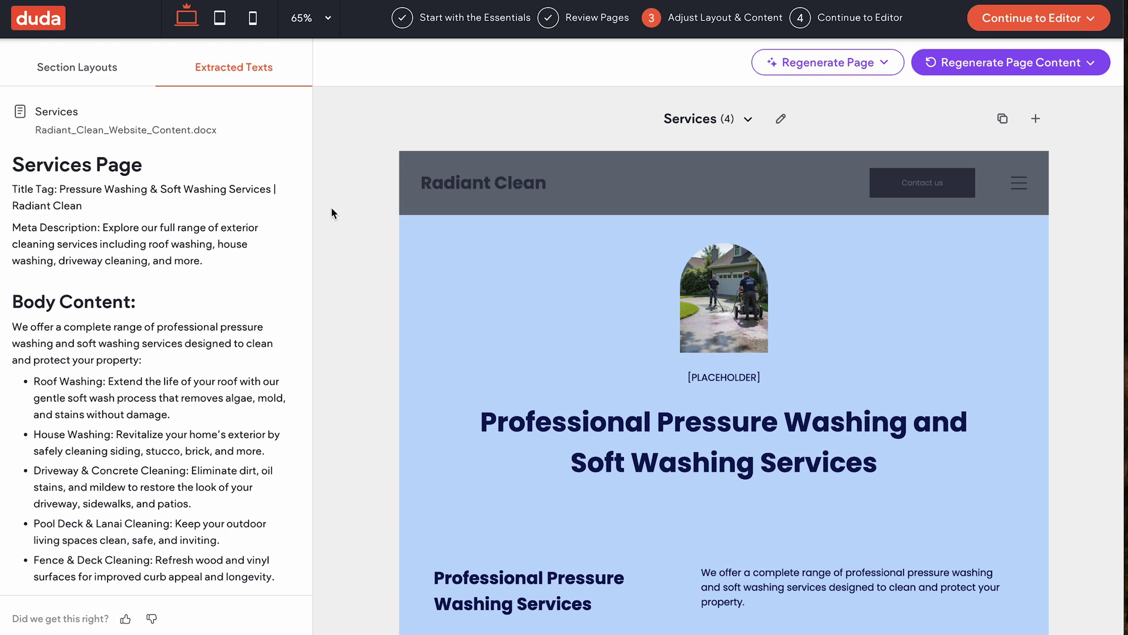
left_click(726, 118)
Regenerate the whole Home page, replacing its current layout.
left_click(682, 221)
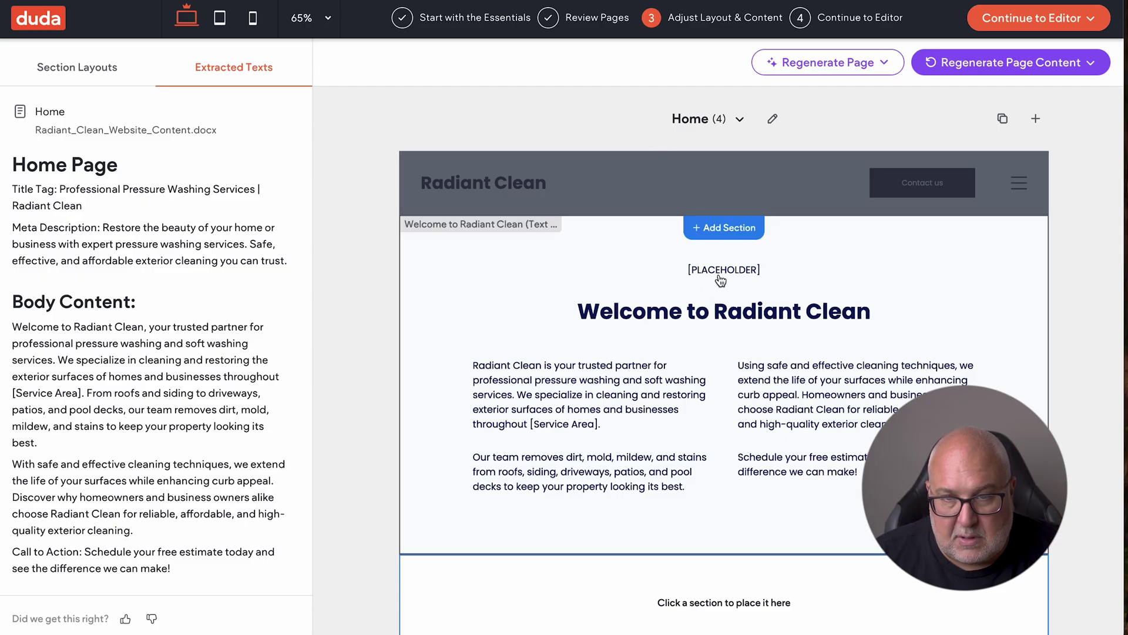
left_click(829, 63)
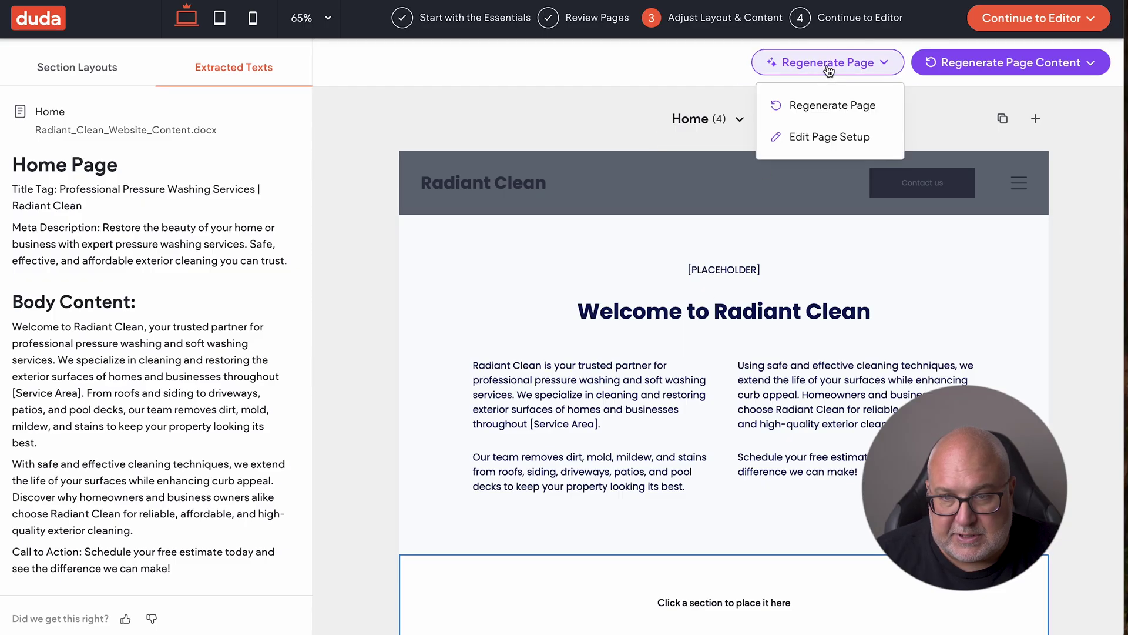
left_click(830, 108)
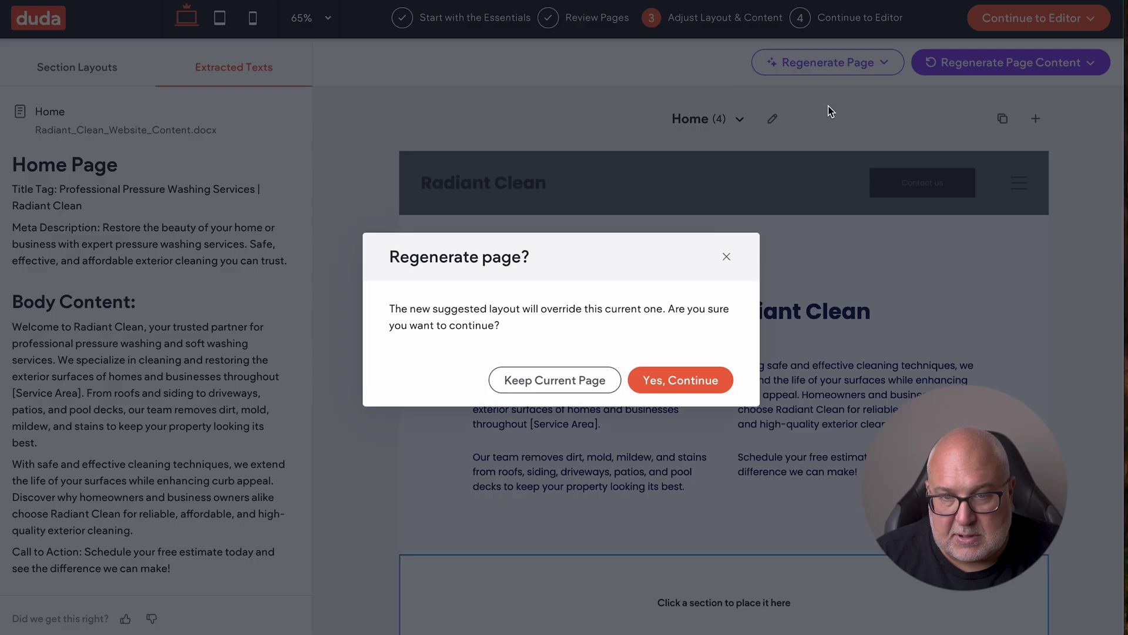
left_click(698, 382)
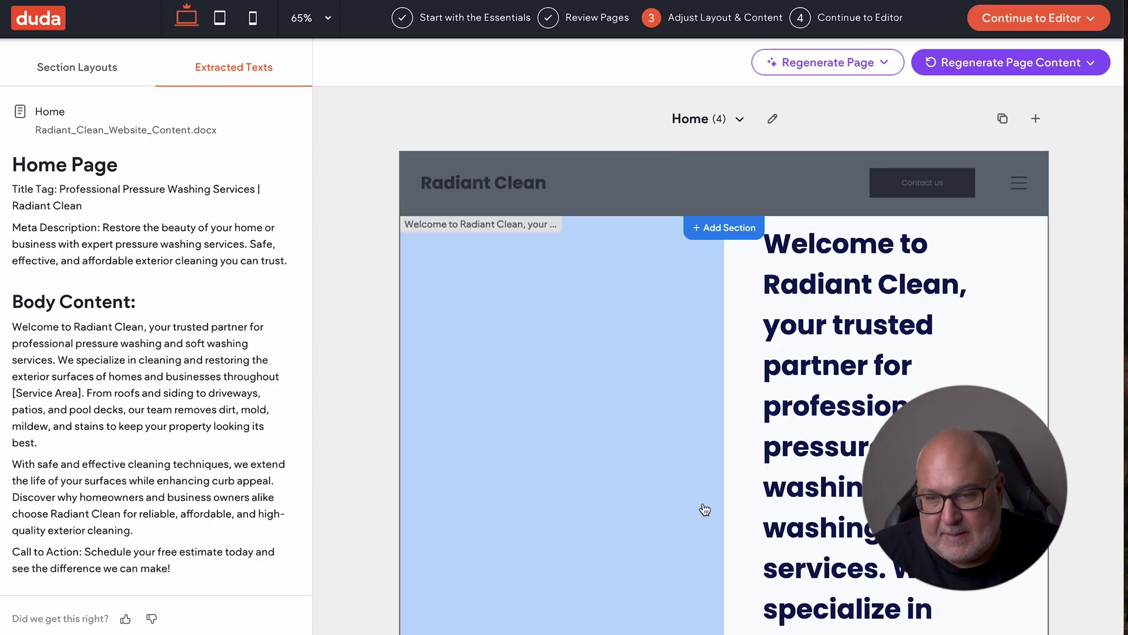
Review the regenerated Home page and bring up the Section Layouts library.
scroll(685, 474, "down", 5)
scroll(687, 476, "down", 10)
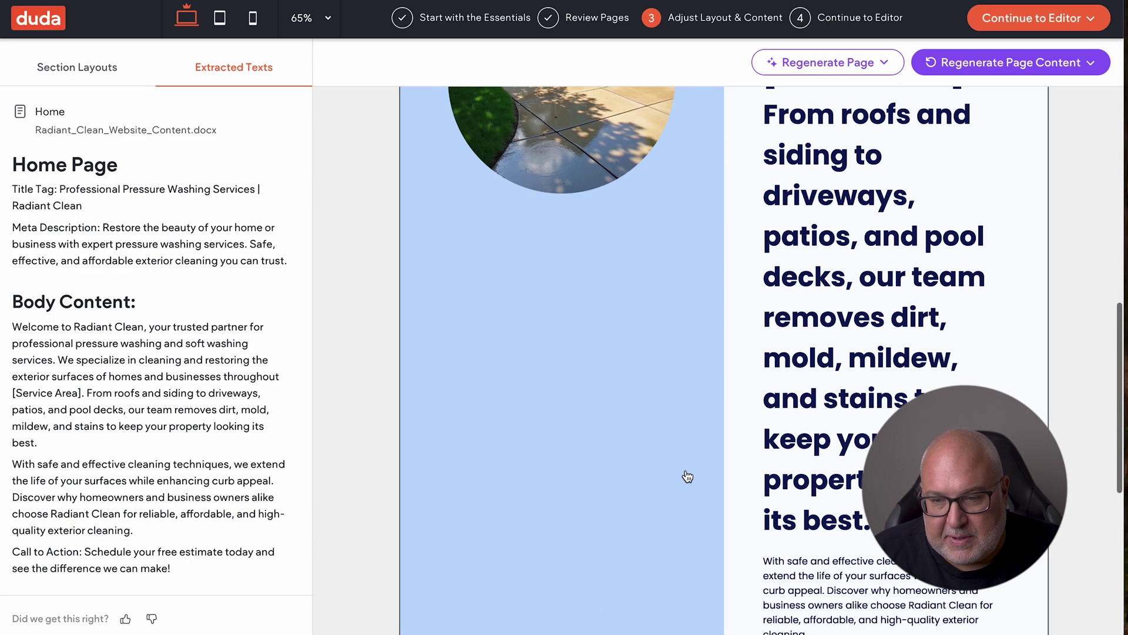
scroll(688, 476, "down", 8)
scroll(687, 476, "up", 20)
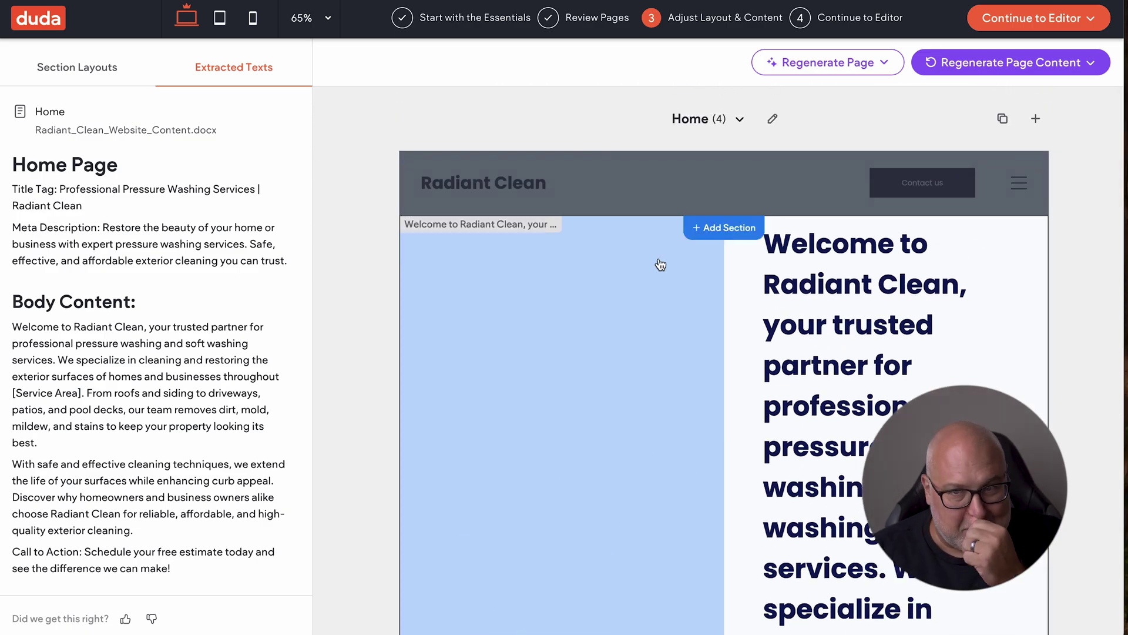
left_click(858, 63)
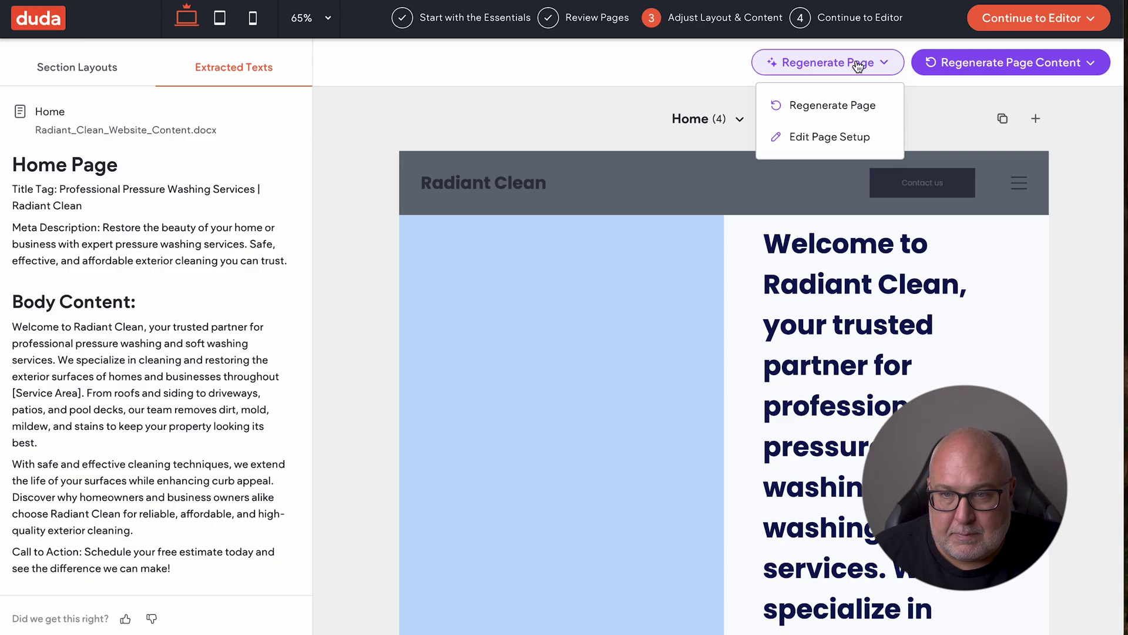
left_click(857, 63)
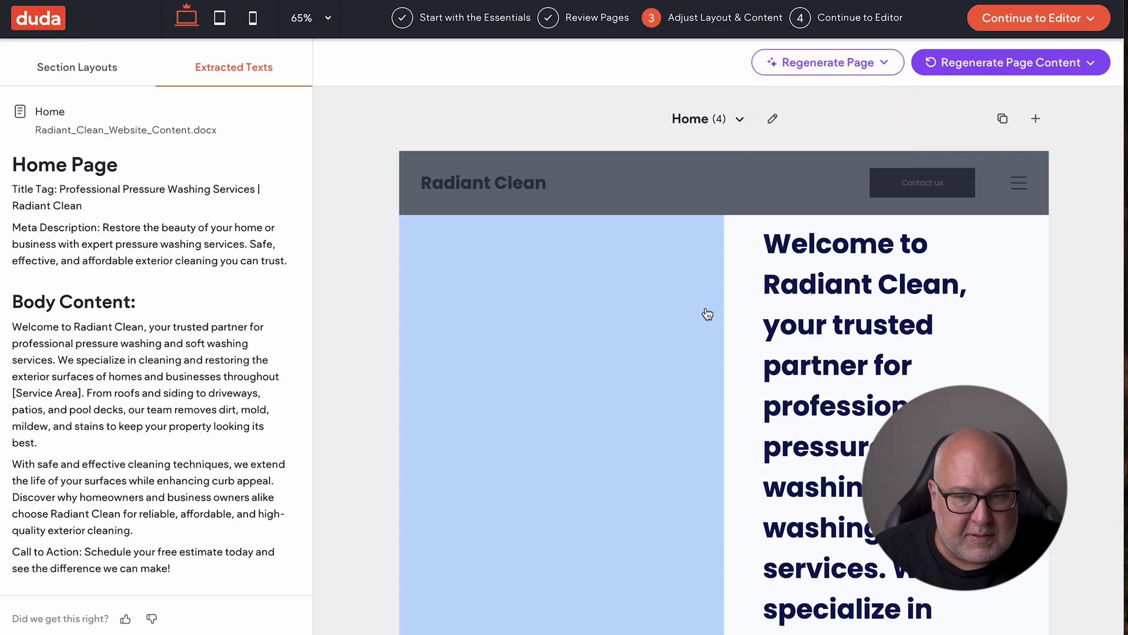
left_click(69, 70)
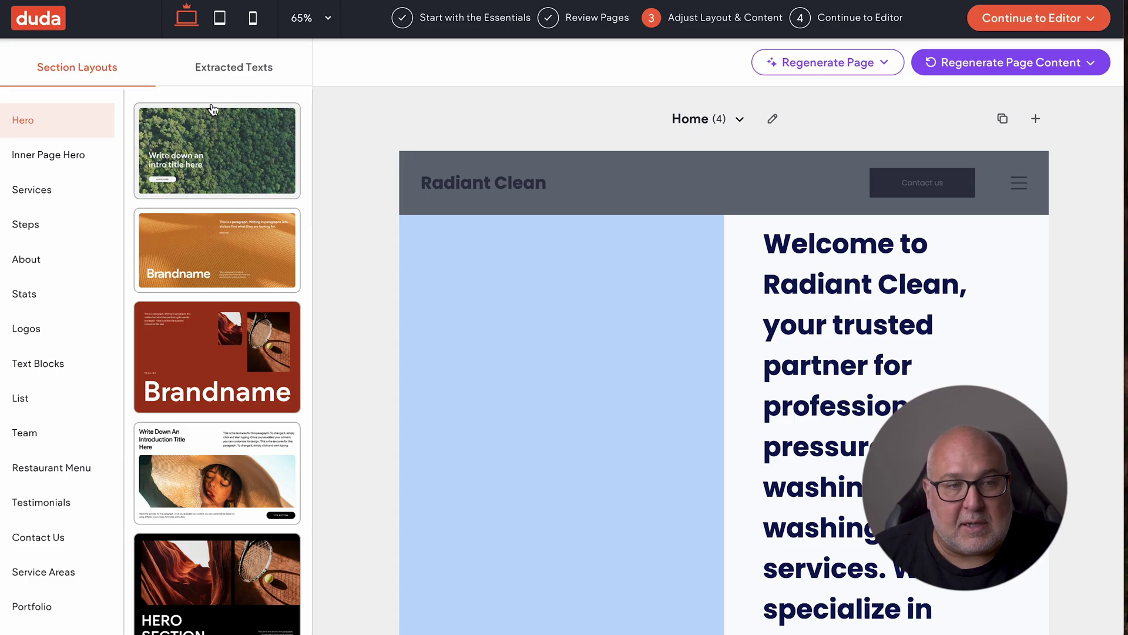
Add the forest Hero layout and move it above the welcome section.
left_click(214, 130)
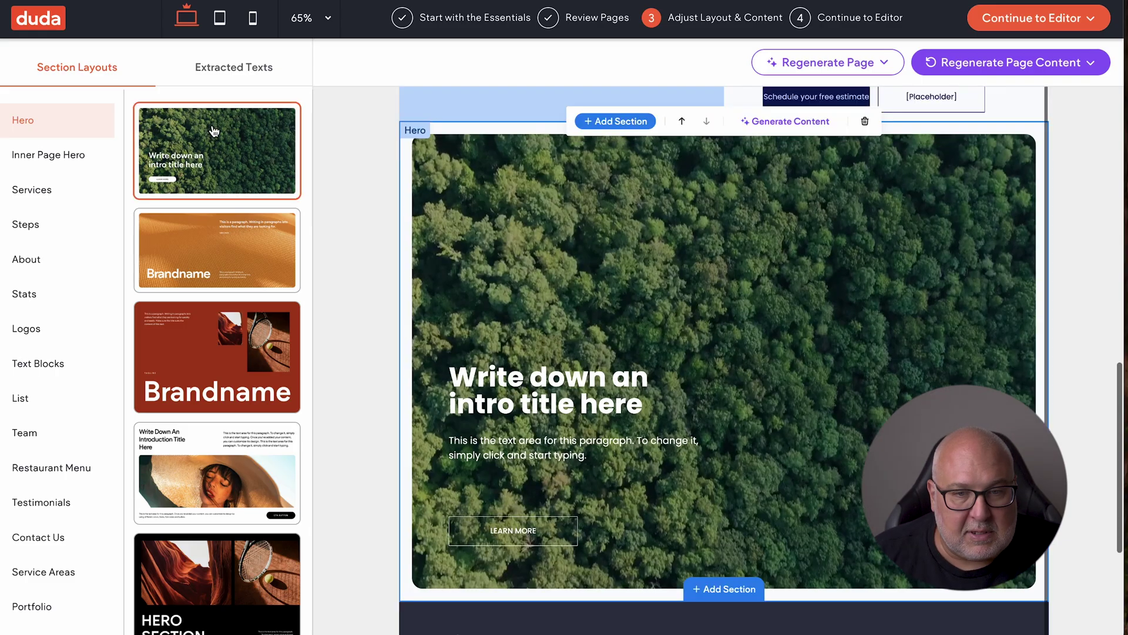
scroll(392, 213, "up", 10)
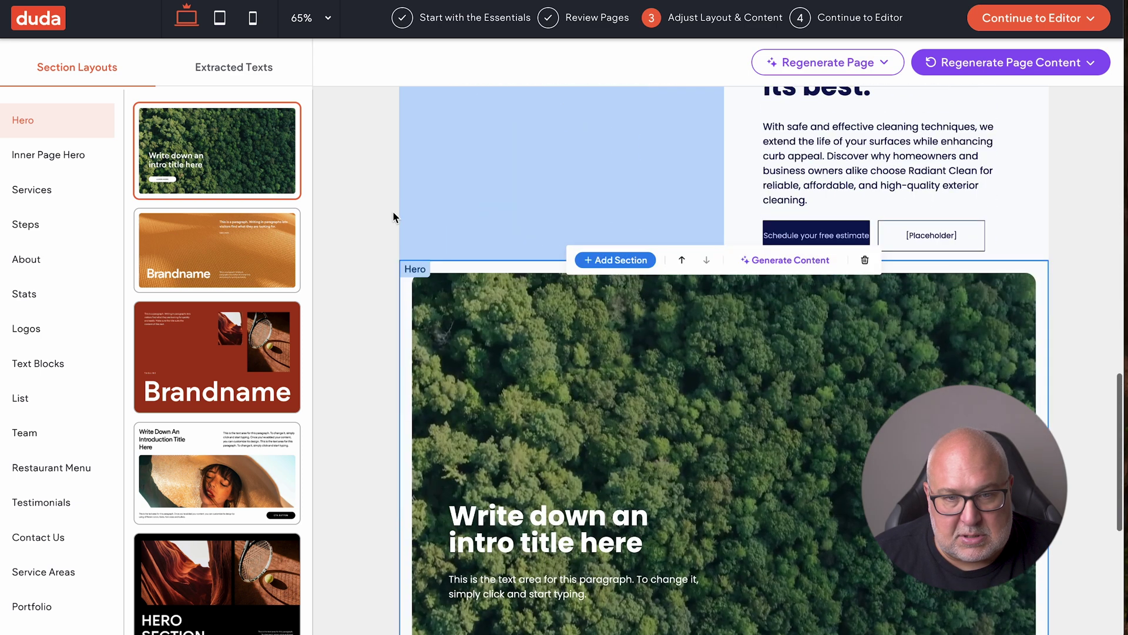
scroll(393, 211, "up", 10)
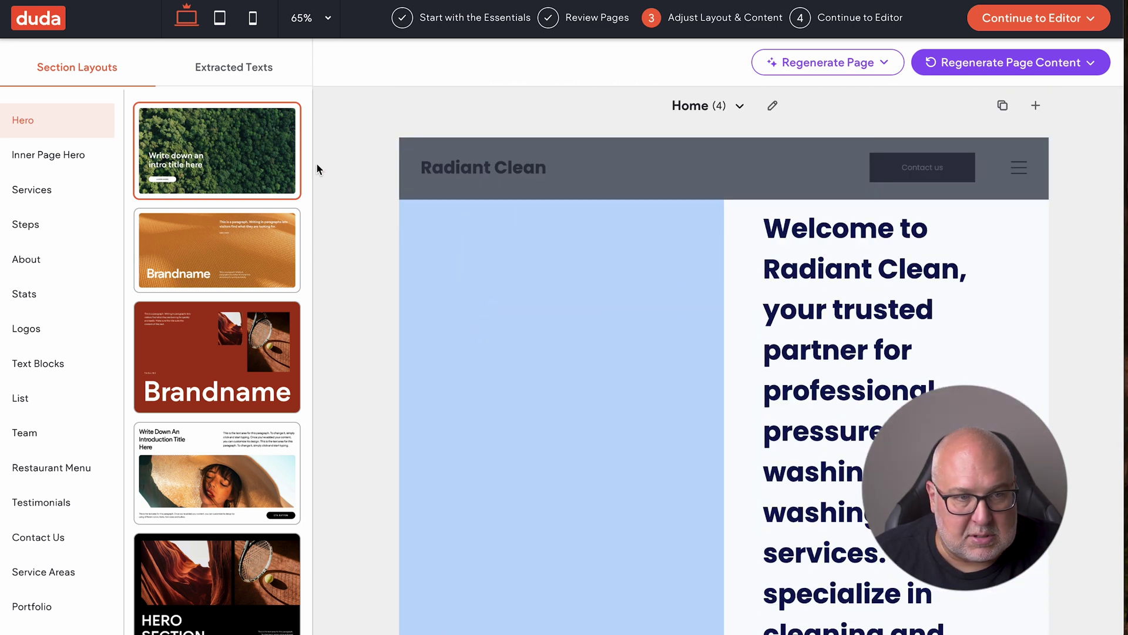
scroll(493, 239, "down", 10)
scroll(495, 238, "down", 10)
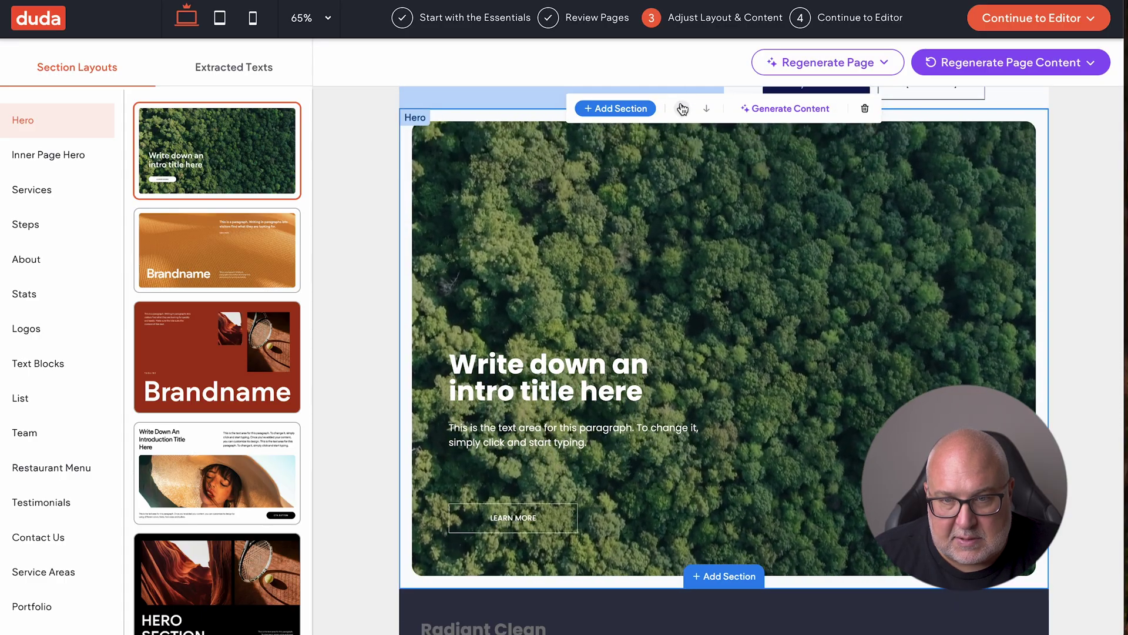
left_click(682, 108)
scroll(688, 314, "up", 10)
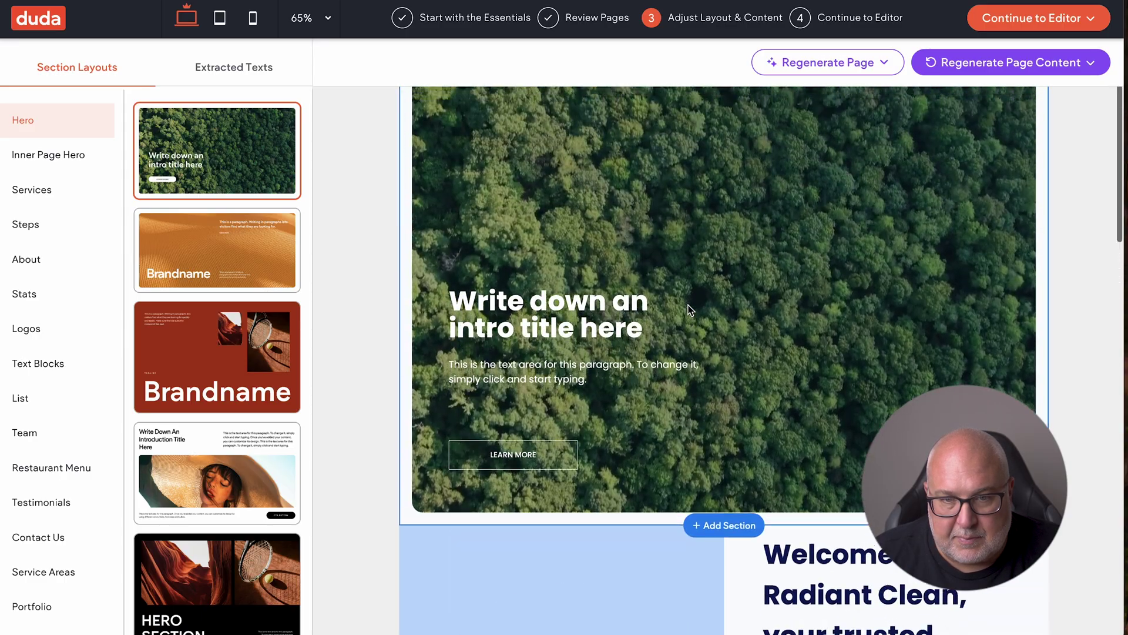
scroll(690, 311, "down", 2)
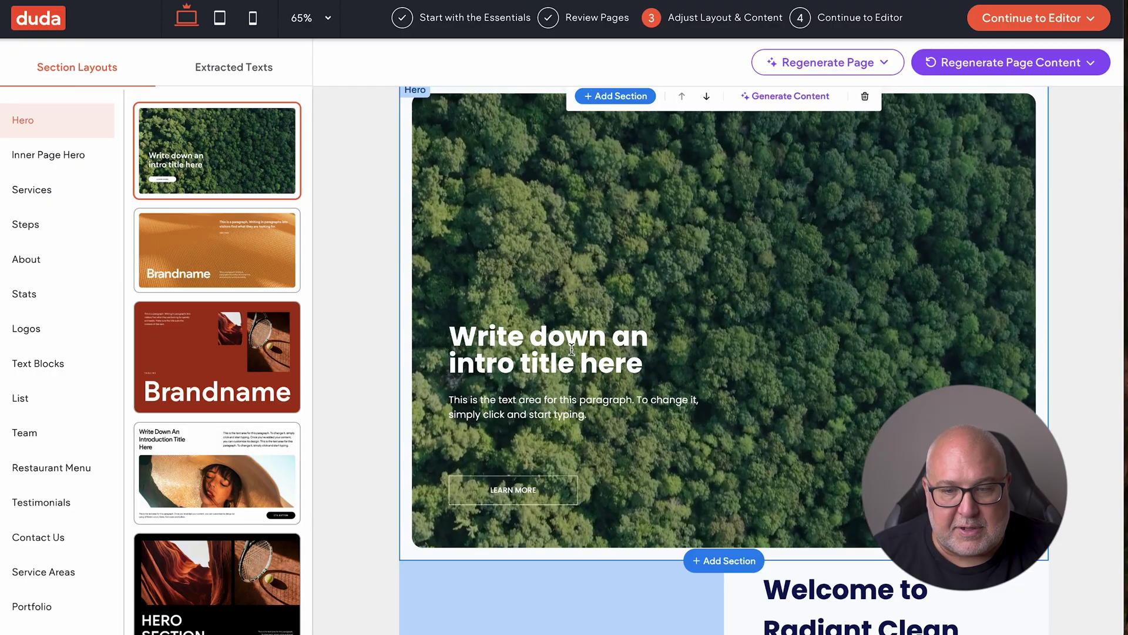
scroll(572, 353, "down", 5)
Restyle the Welcome to Radiant Clean section with the second Inner Page Hero layout.
left_click(573, 352)
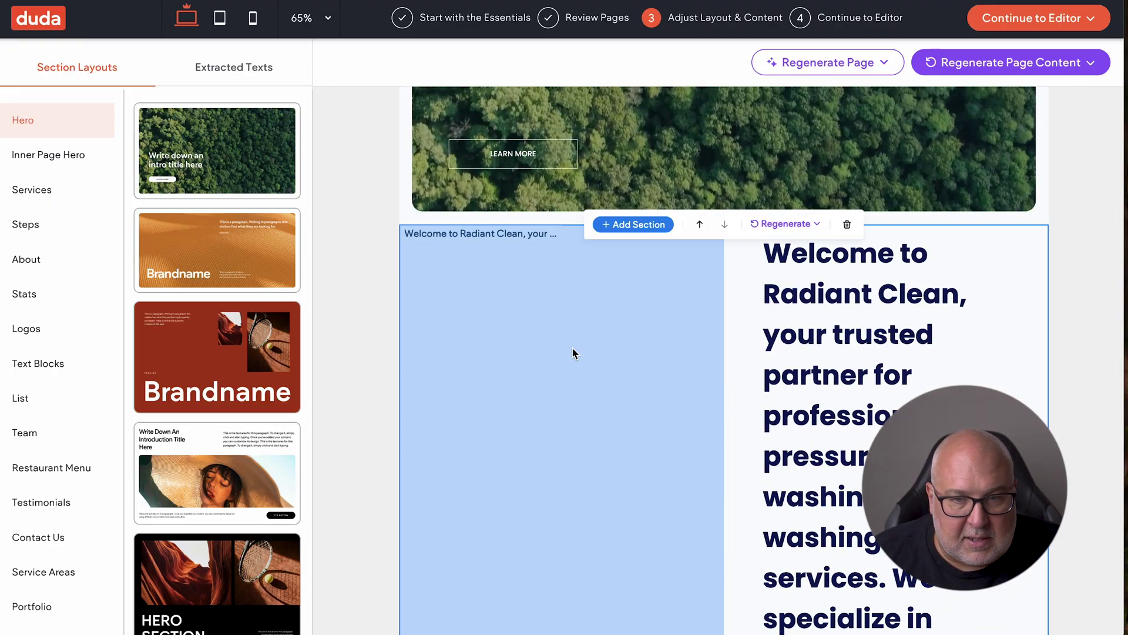
left_click(83, 160)
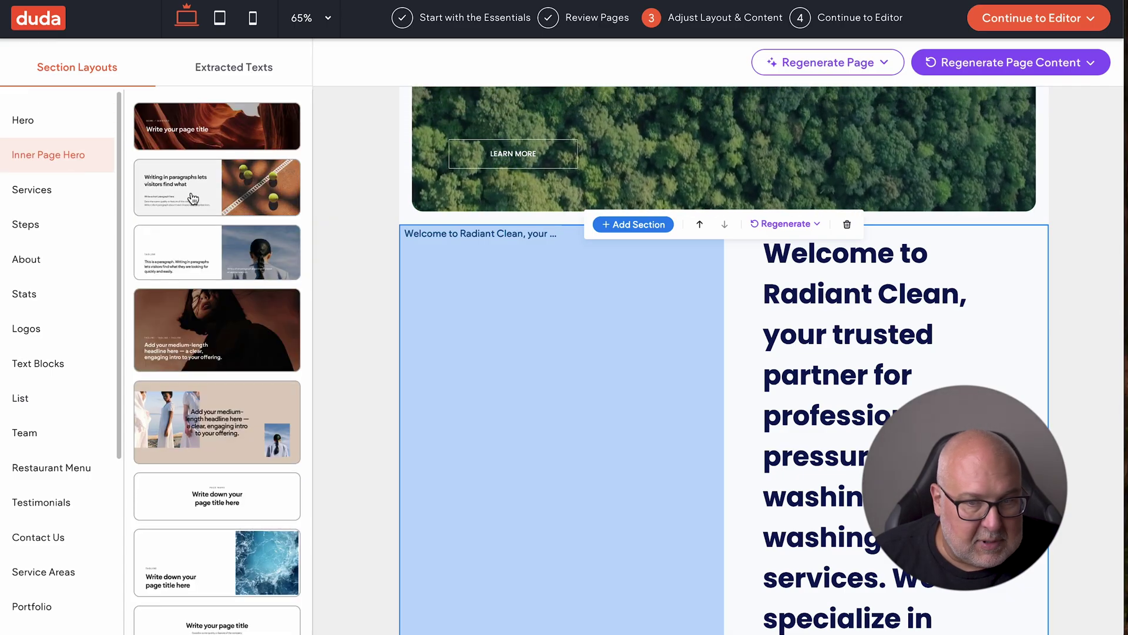
left_click(193, 198)
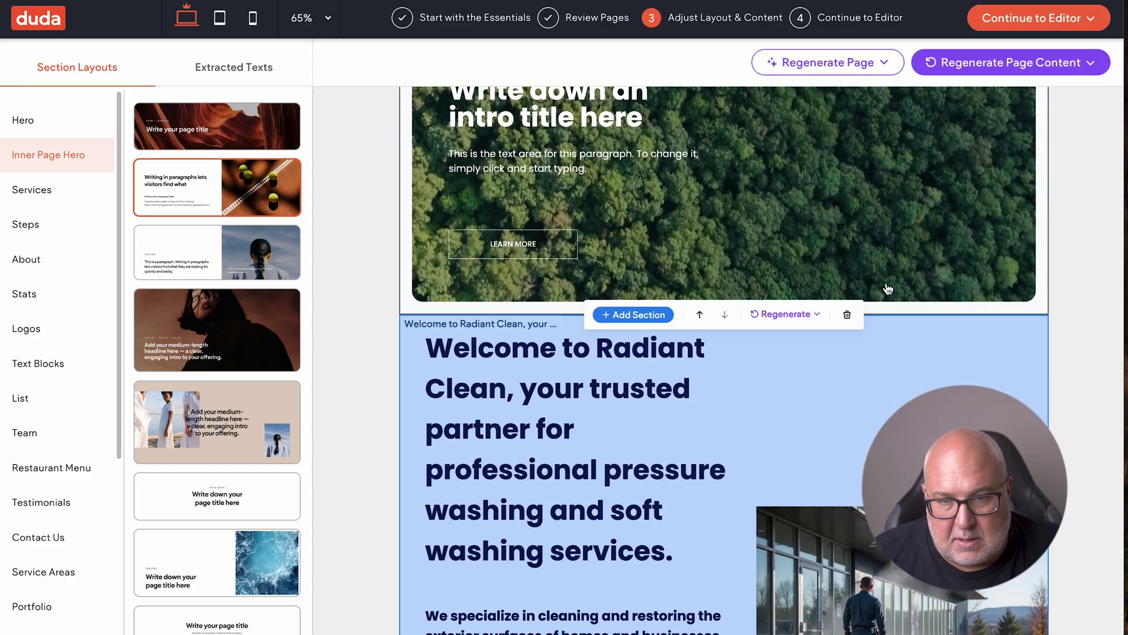
scroll(1084, 333, "down", 5)
scroll(1084, 333, "up", 6)
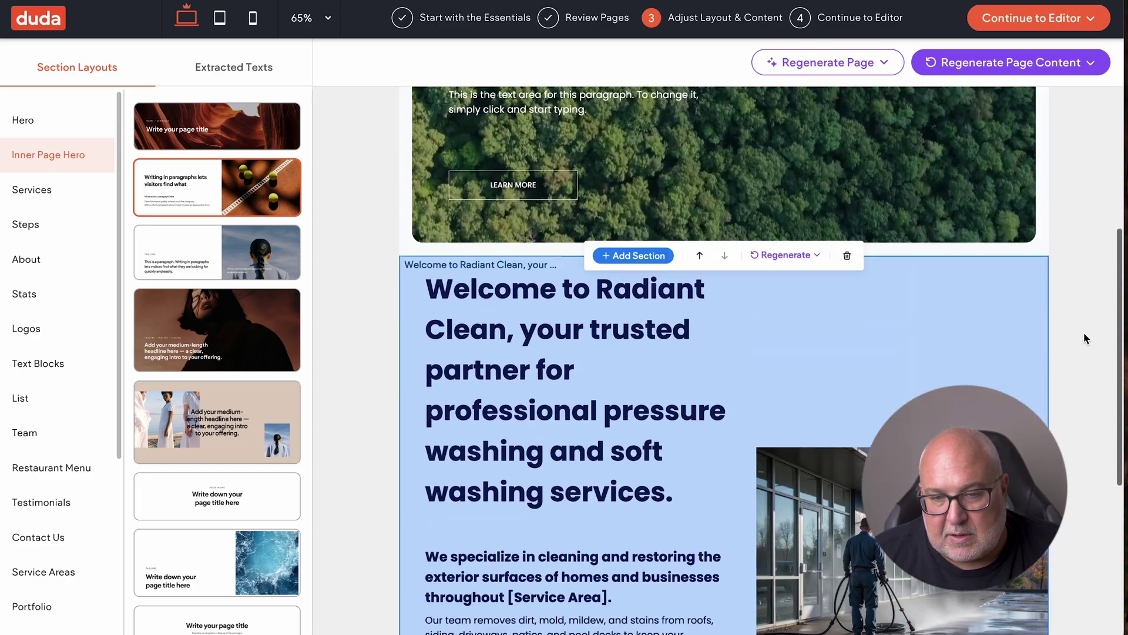
scroll(1084, 331, "up", 5)
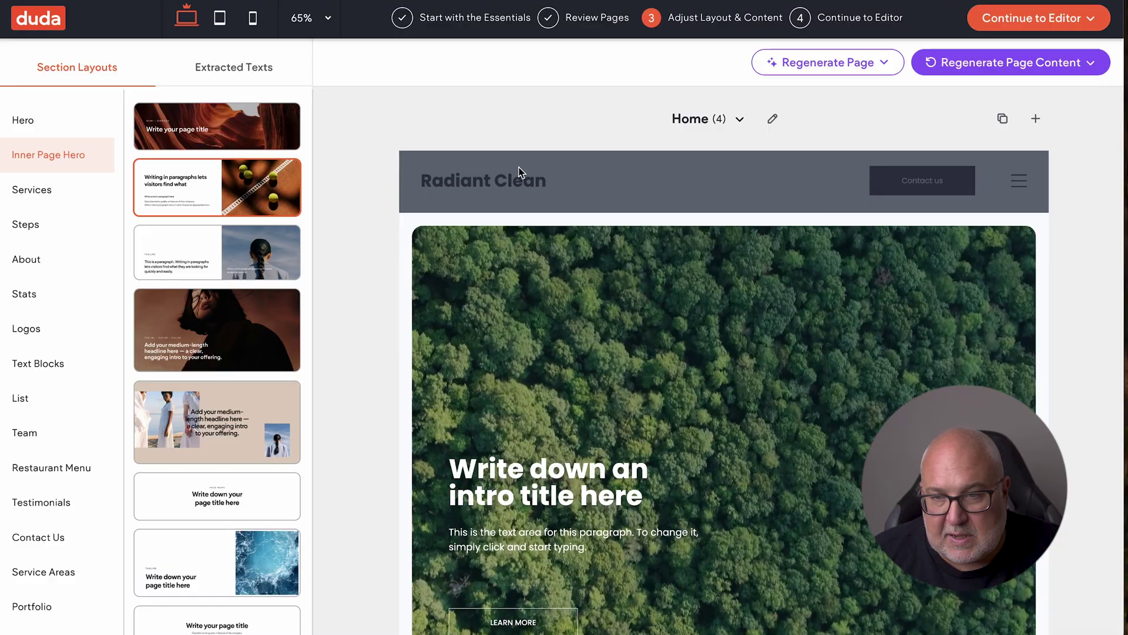
scroll(872, 295, "down", 5)
scroll(872, 295, "down", 3)
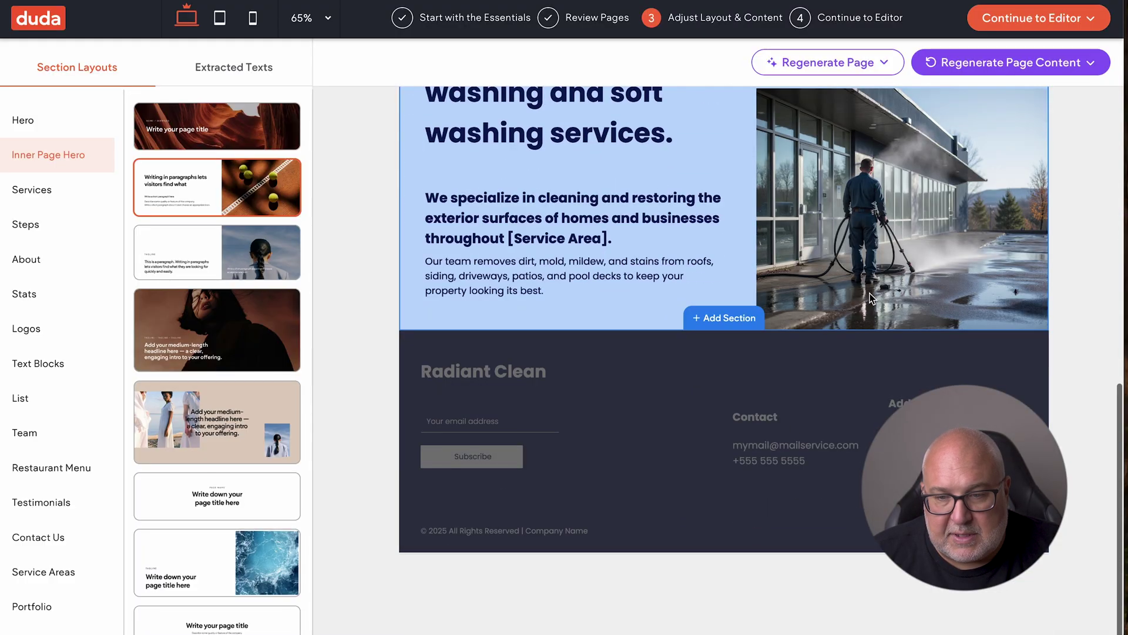
scroll(771, 329, "up", 10)
scroll(770, 329, "up", 2)
Switch to the About Us page and regenerate the About Radiant Clean section's text and images.
left_click(700, 119)
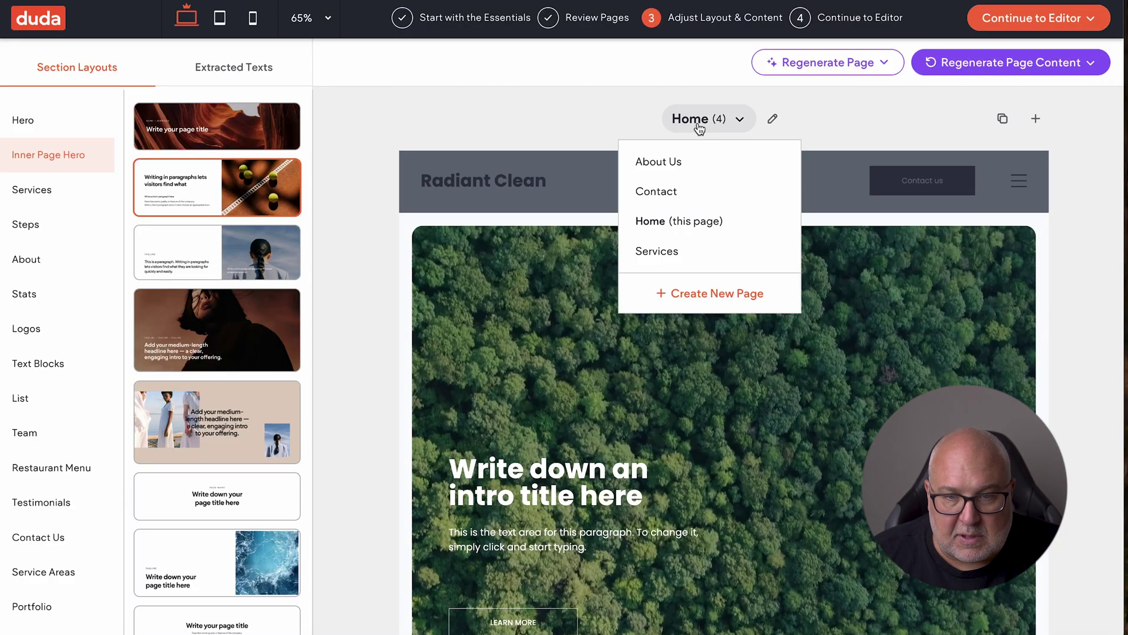
left_click(688, 162)
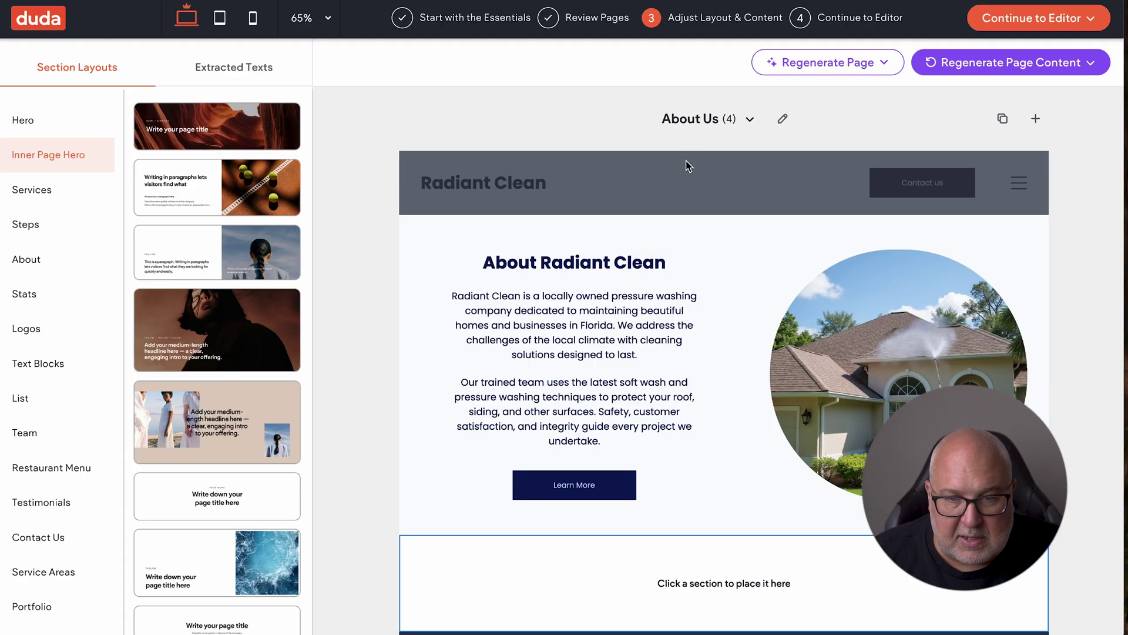
left_click(449, 273)
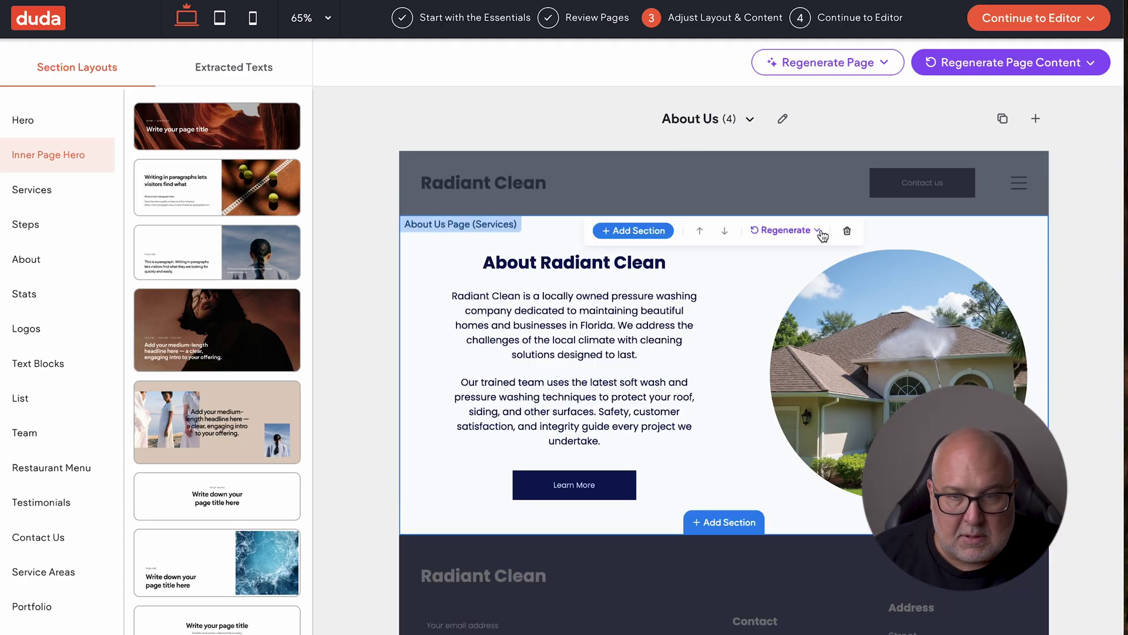
left_click(786, 230)
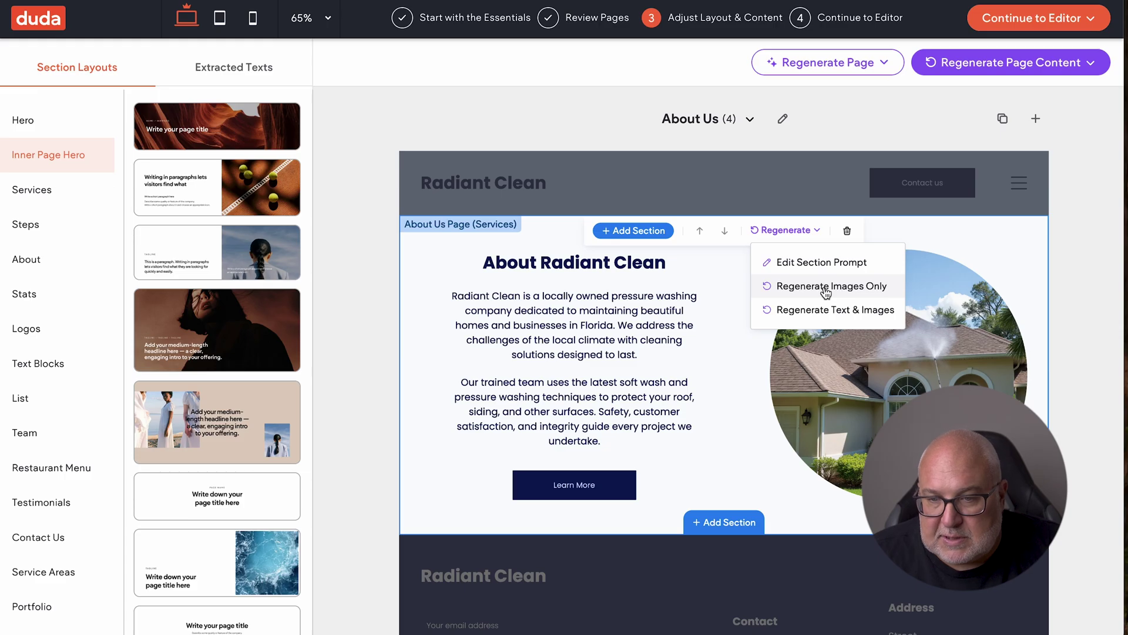
left_click(821, 309)
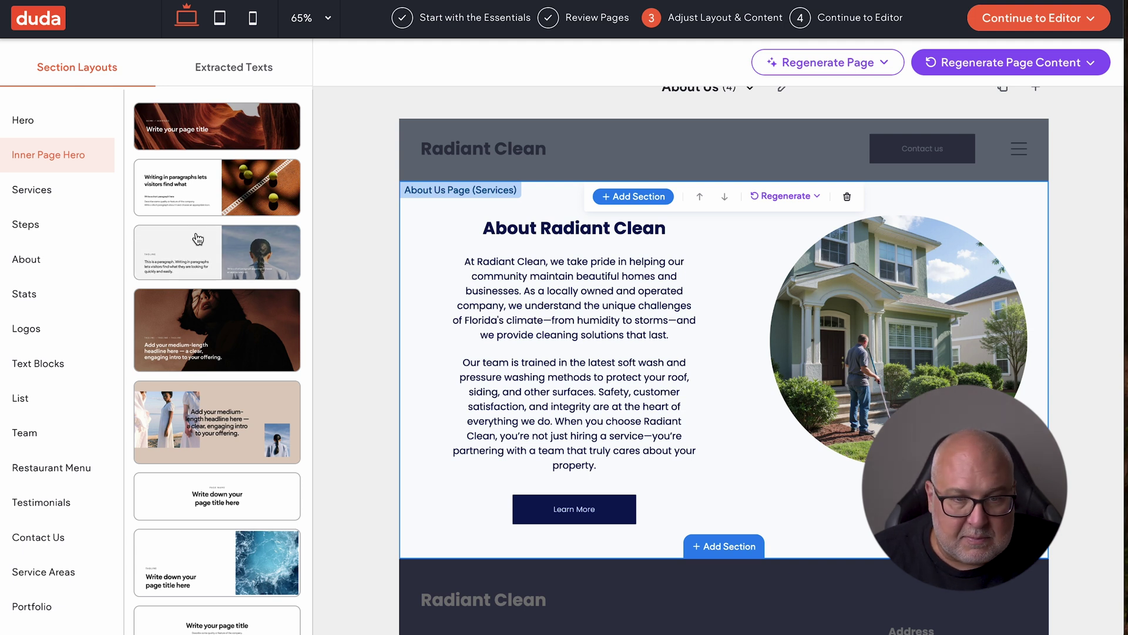
Apply a photo Hero layout showing a worker pressure-washing a yellow house.
left_click(23, 120)
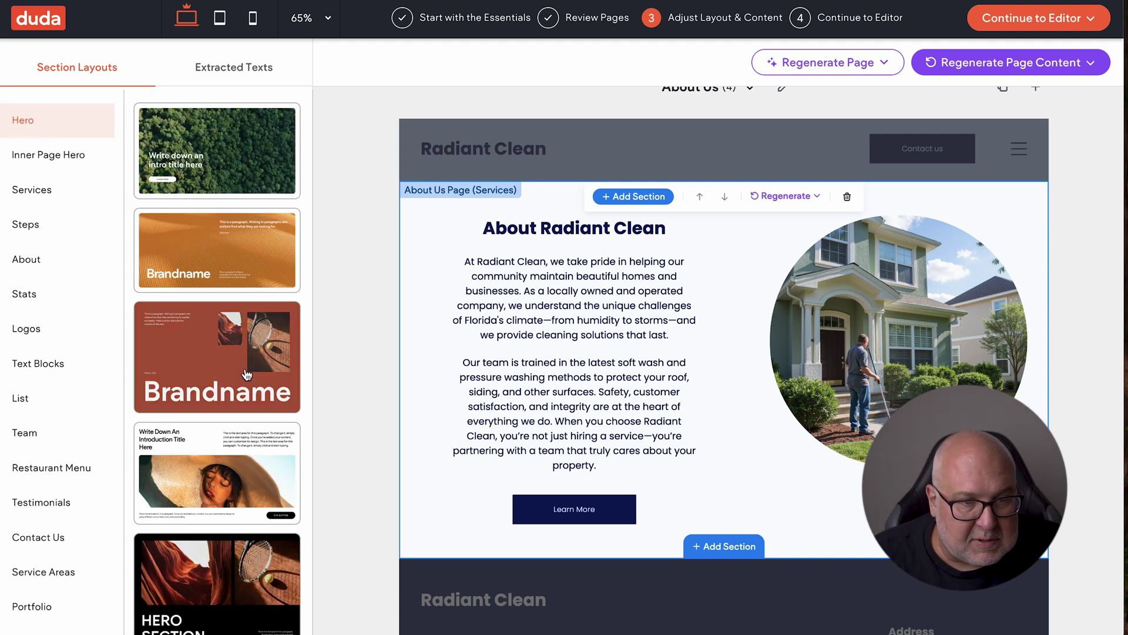
scroll(247, 375, "down", 9)
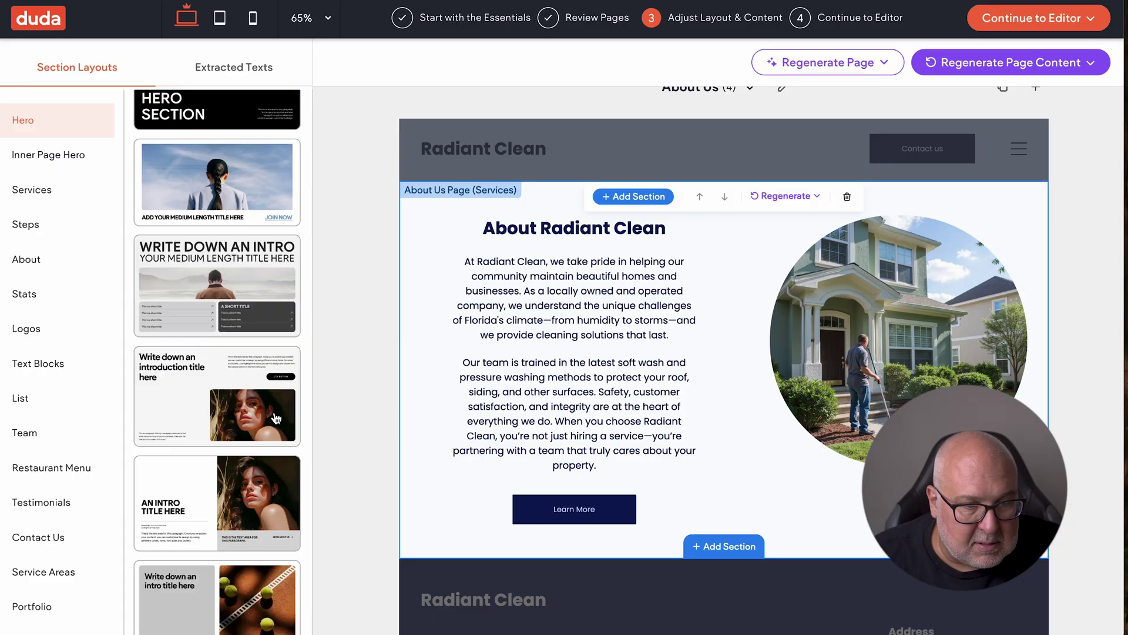
scroll(276, 418, "down", 7)
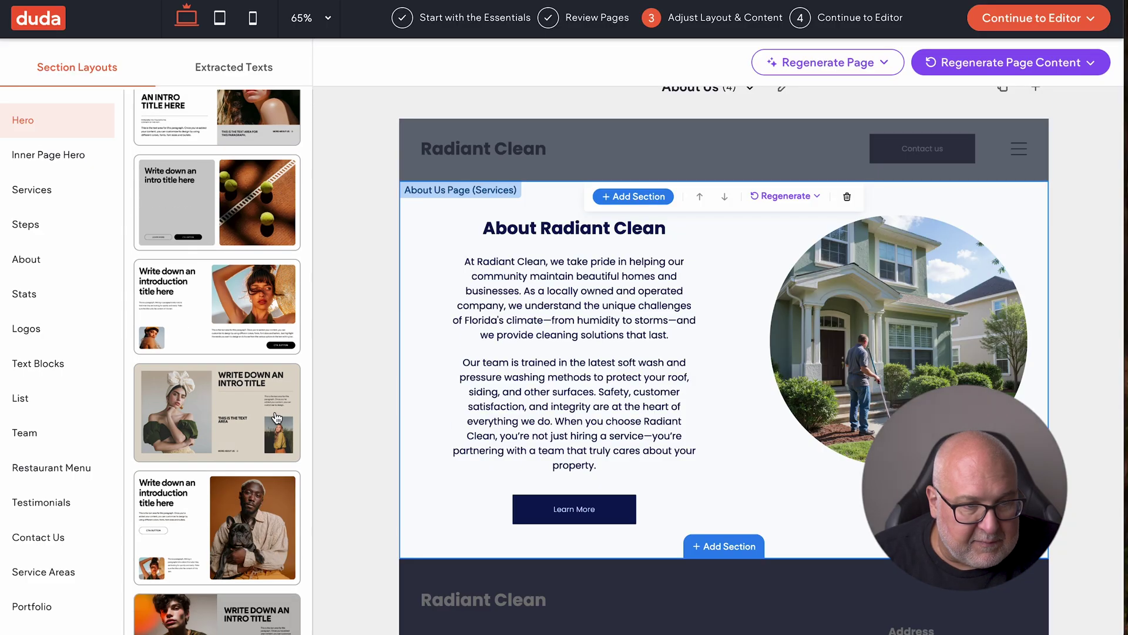
scroll(277, 418, "down", 1)
scroll(270, 415, "down", 5)
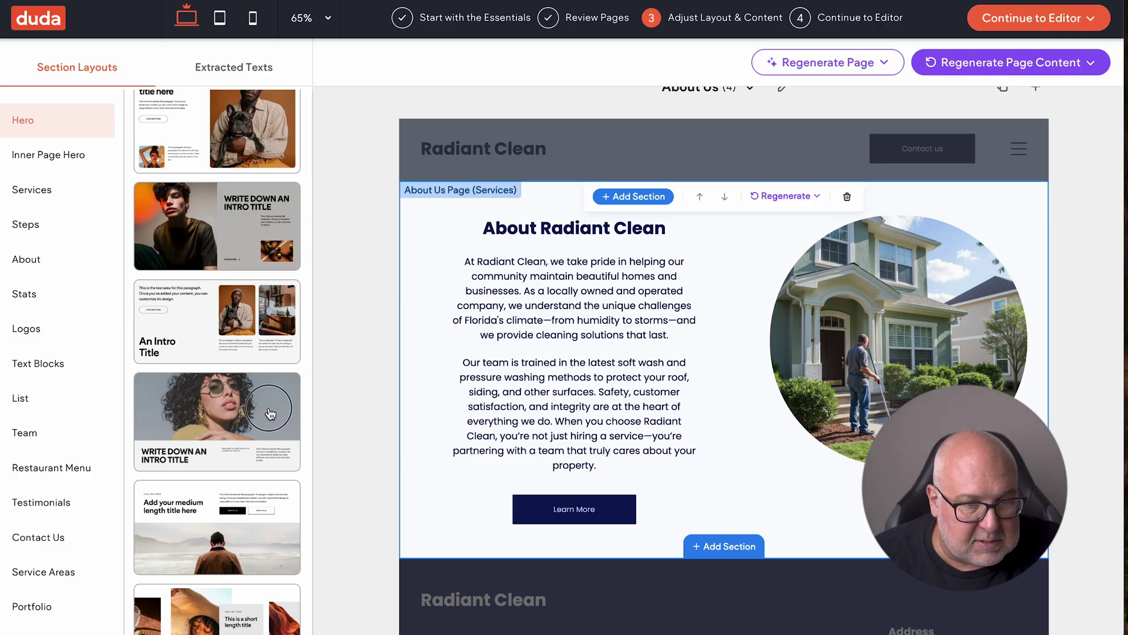
left_click(270, 414)
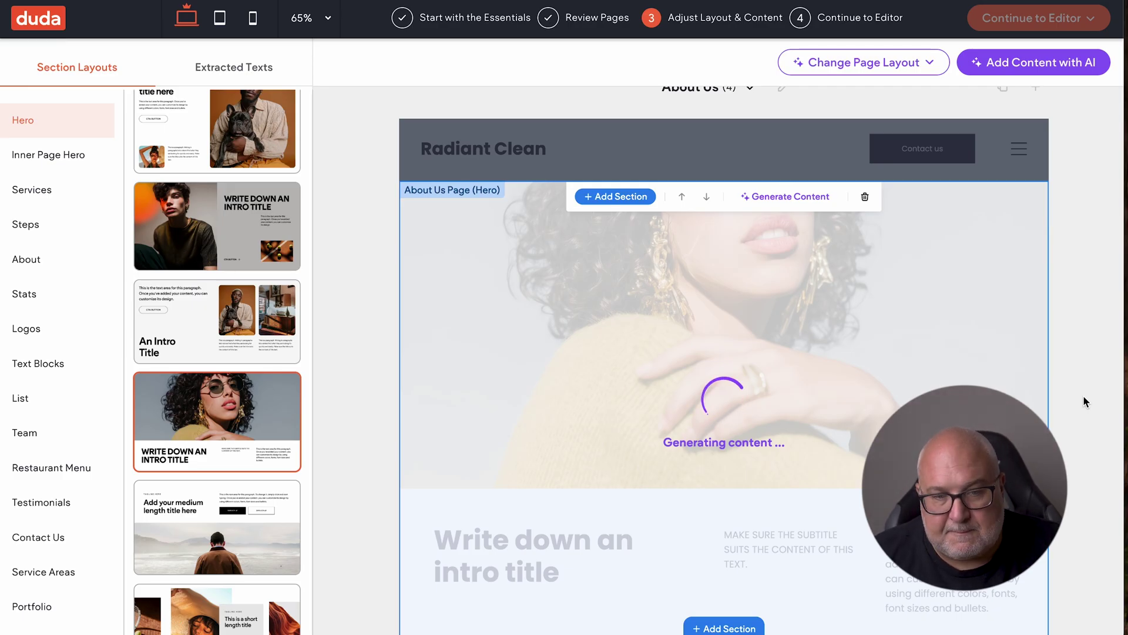
scroll(1084, 395, "down", 5)
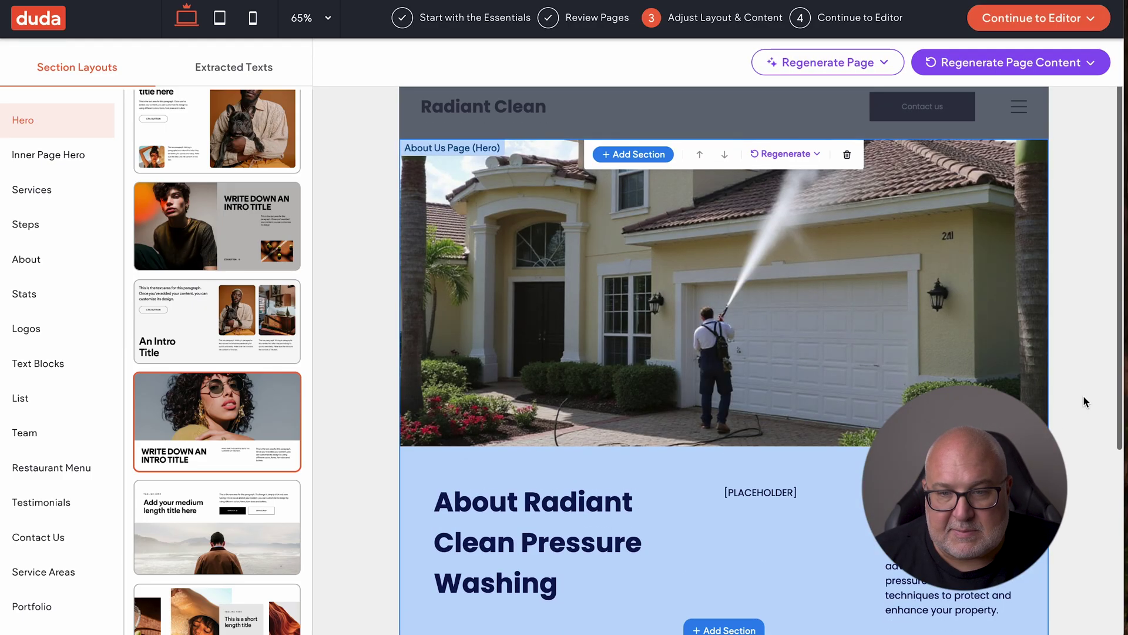
scroll(1084, 395, "up", 6)
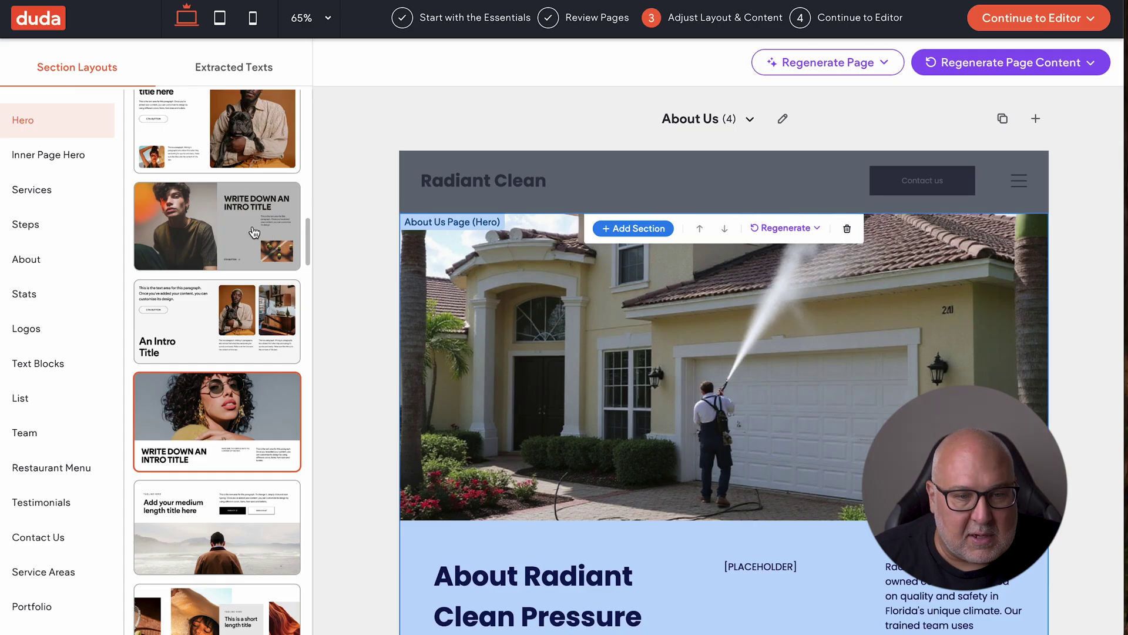
scroll(431, 270, "down", 5)
scroll(431, 271, "up", 5)
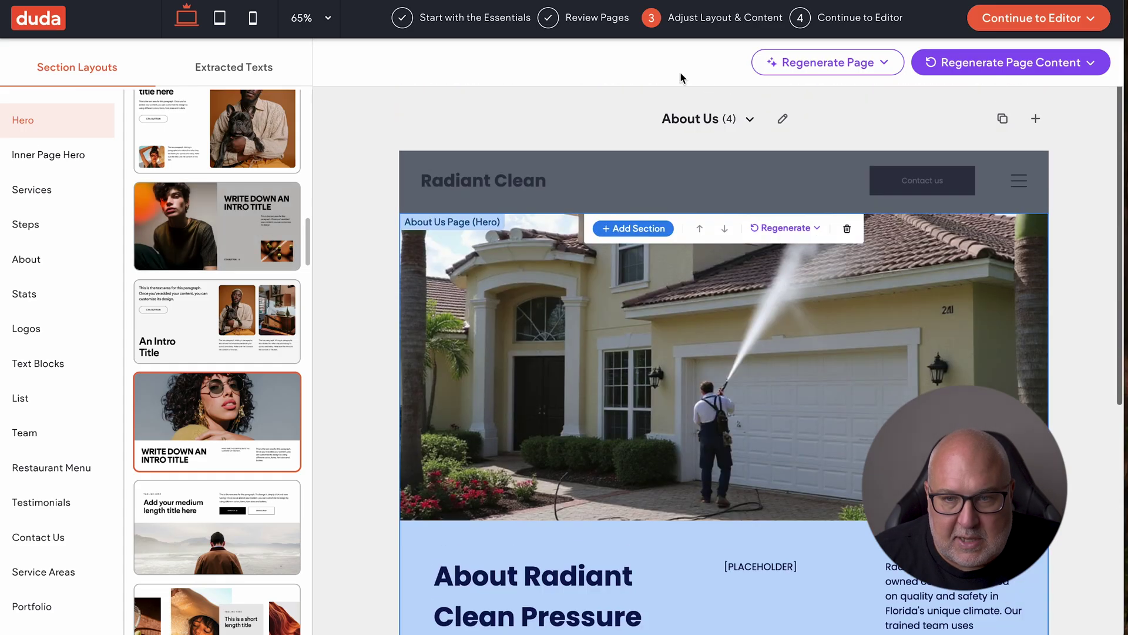
Switch to the Services page and look through its content.
left_click(674, 127)
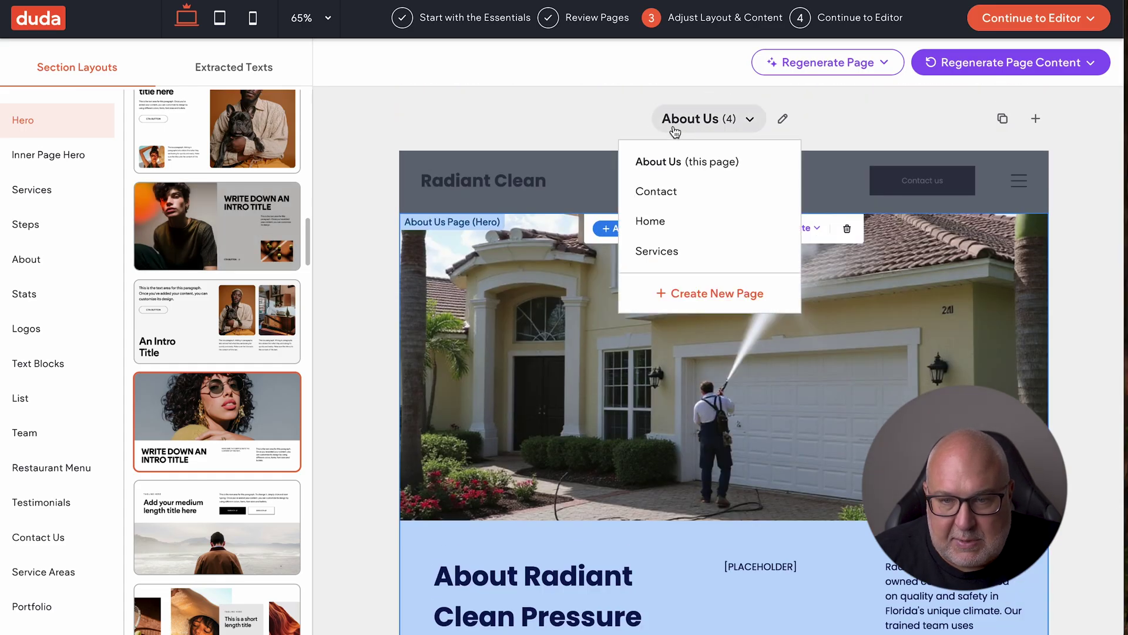
left_click(670, 252)
scroll(360, 191, "down", 8)
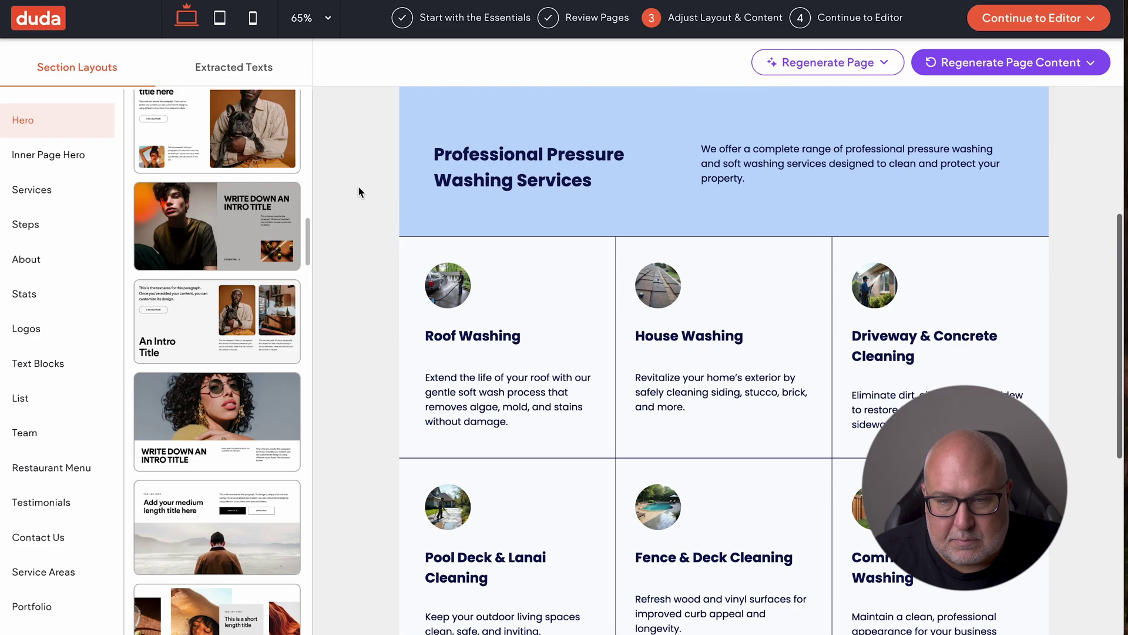
scroll(358, 186, "down", 1)
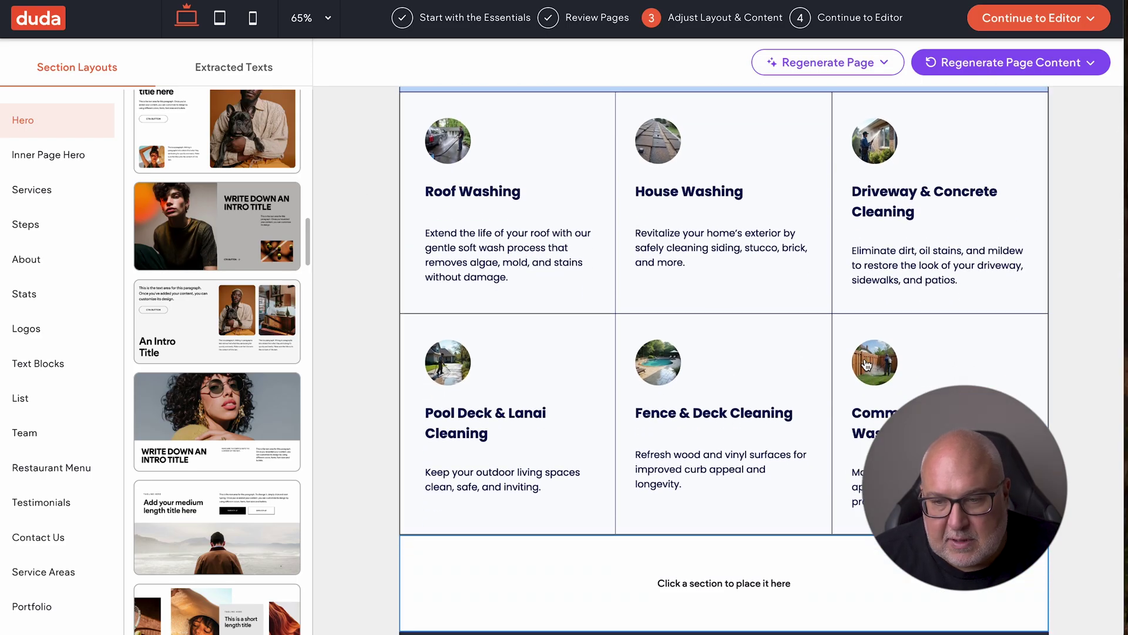
scroll(721, 272, "up", 9)
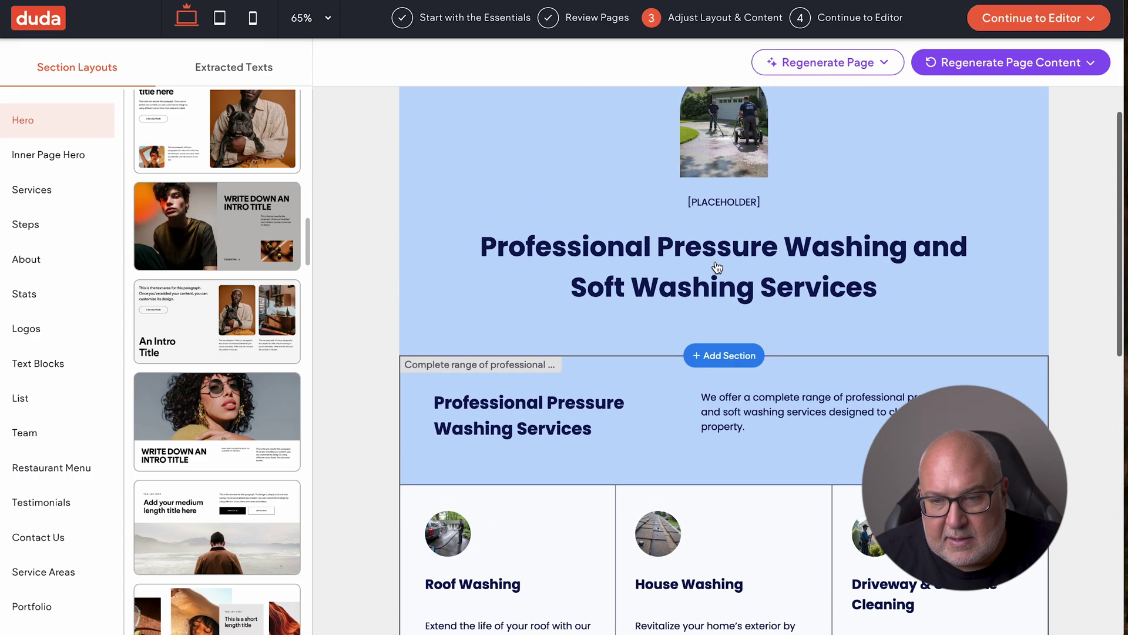
scroll(717, 268, "up", 1)
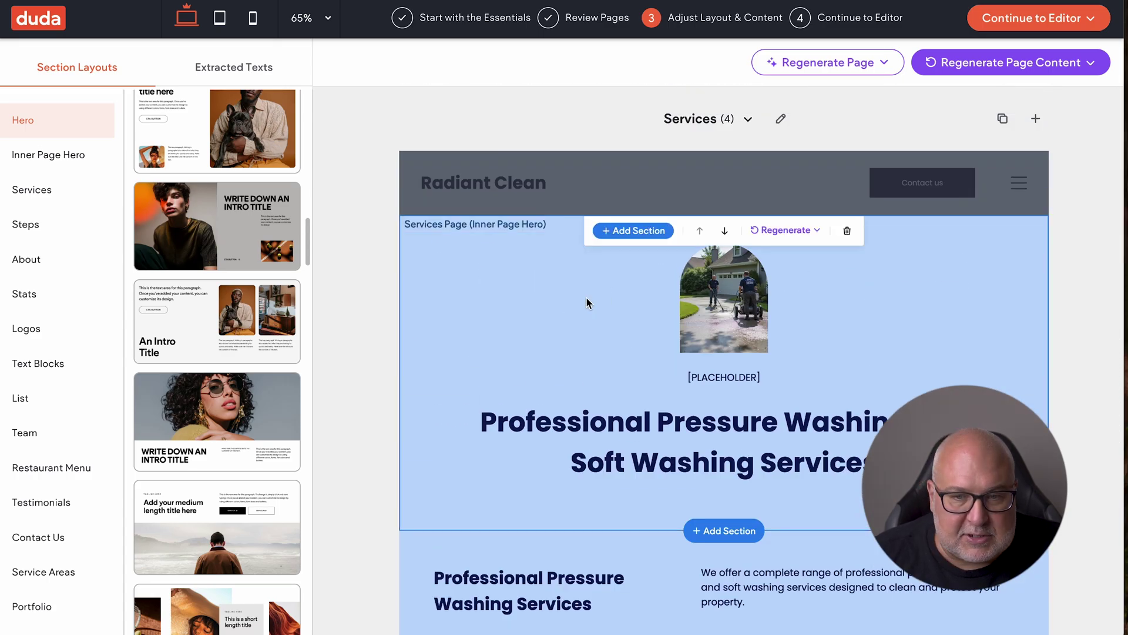
Apply the dark full-image Inner Page Hero layout to the Services hero.
left_click(75, 162)
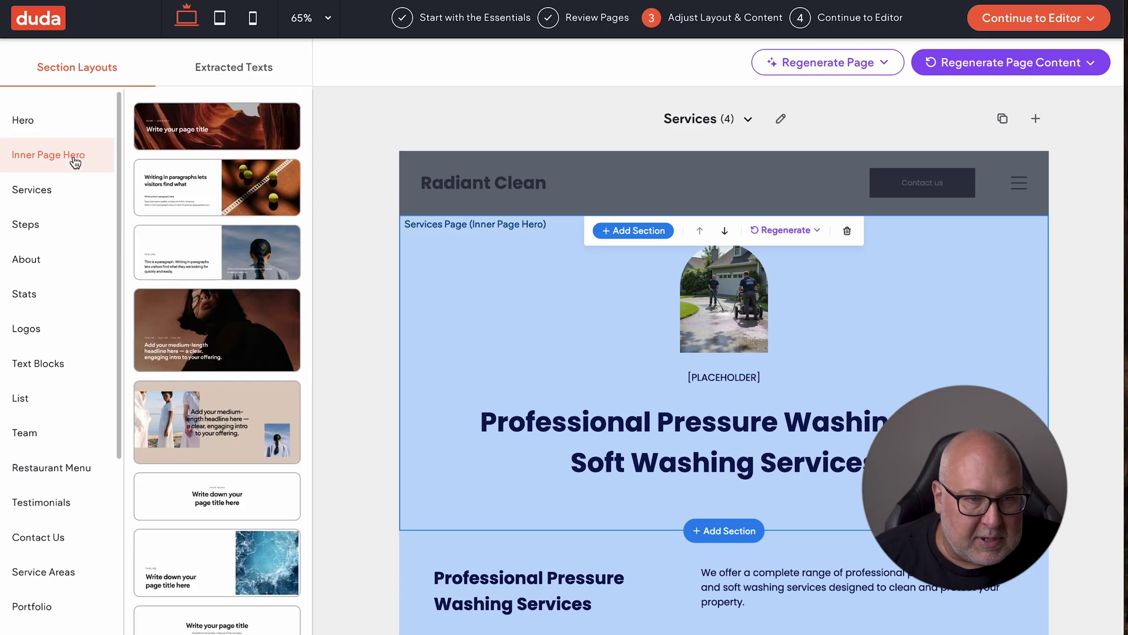
scroll(271, 297, "down", 3)
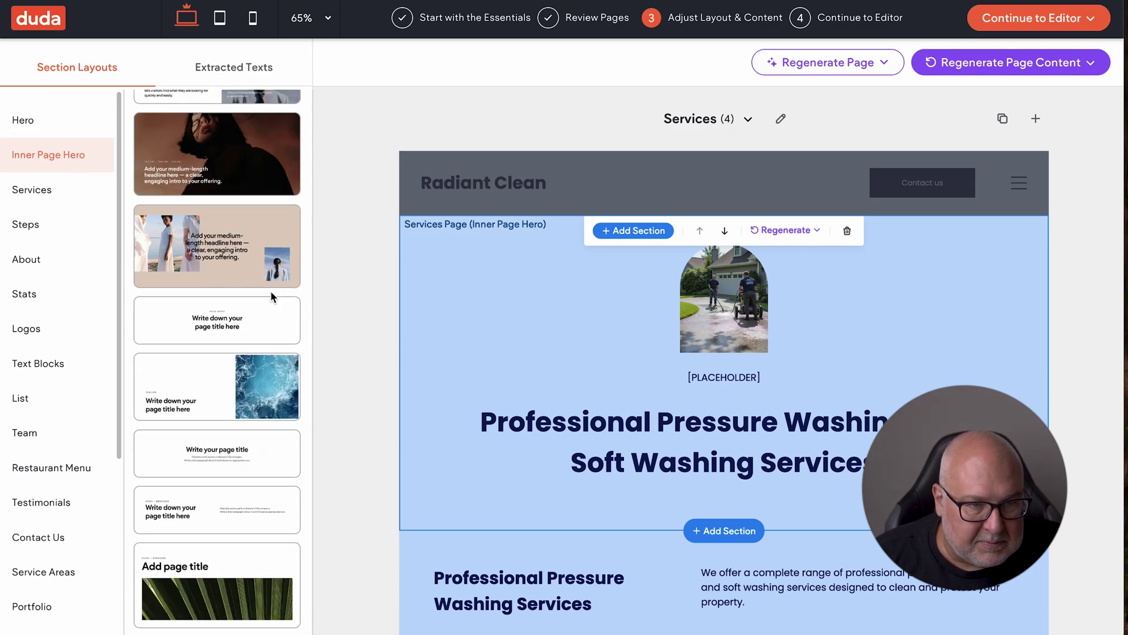
scroll(239, 229, "up", 3)
left_click(224, 296)
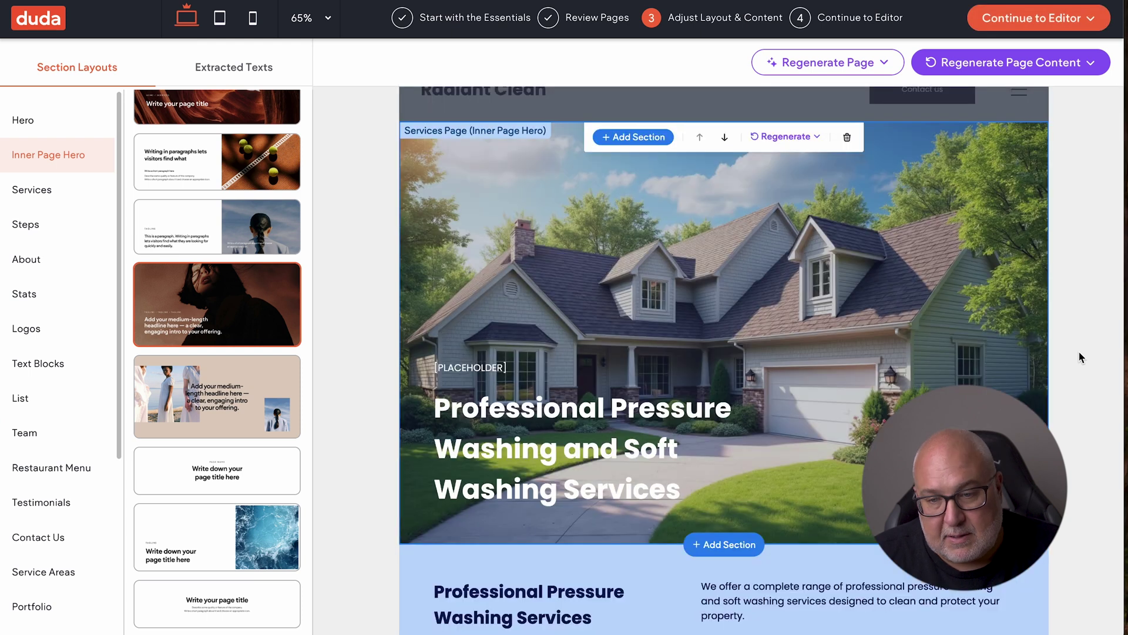
scroll(1079, 351, "down", 1)
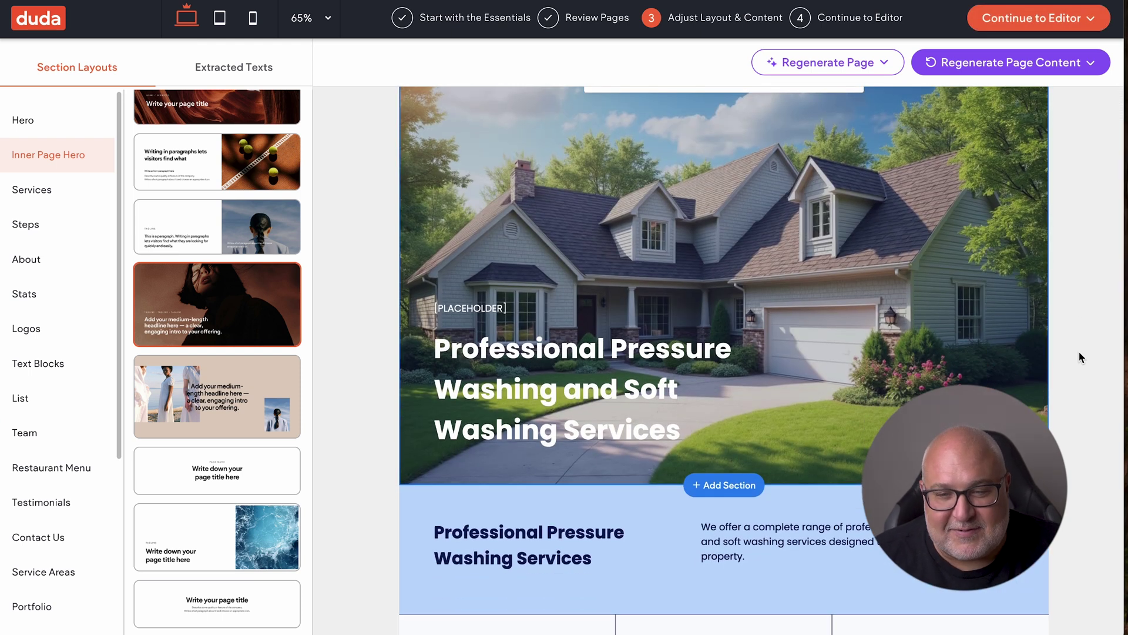
scroll(1082, 357, "down", 5)
scroll(1081, 356, "up", 6)
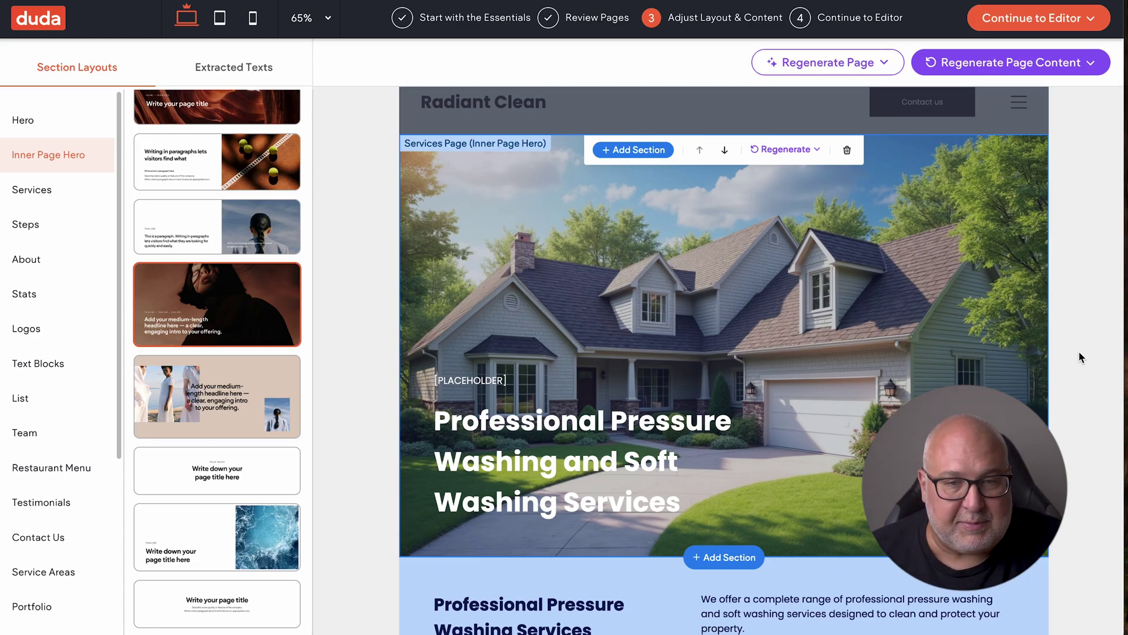
scroll(1080, 350, "down", 1)
scroll(1080, 350, "up", 2)
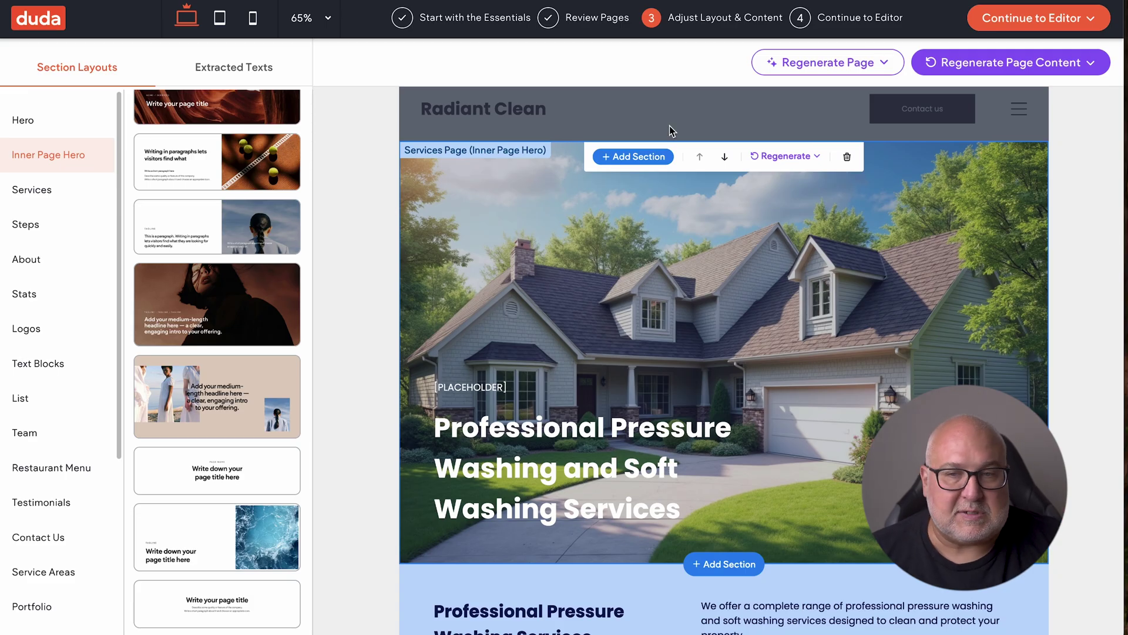
Insert a new section below the Services page's service cards.
scroll(642, 262, "down", 1)
scroll(639, 259, "up", 2)
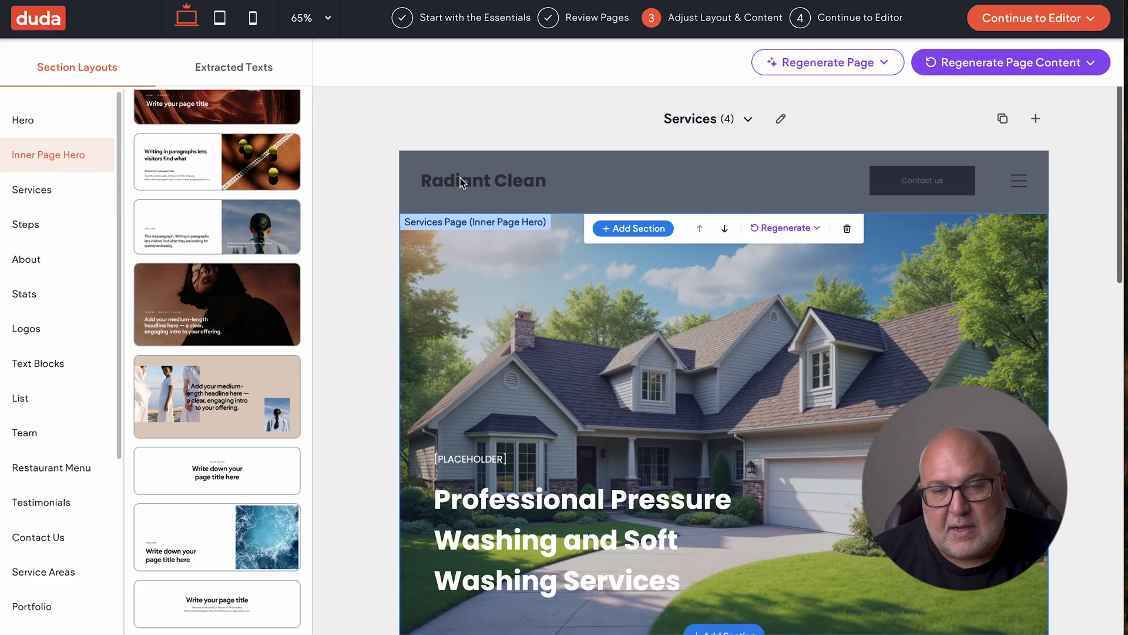
scroll(82, 361, "down", 1)
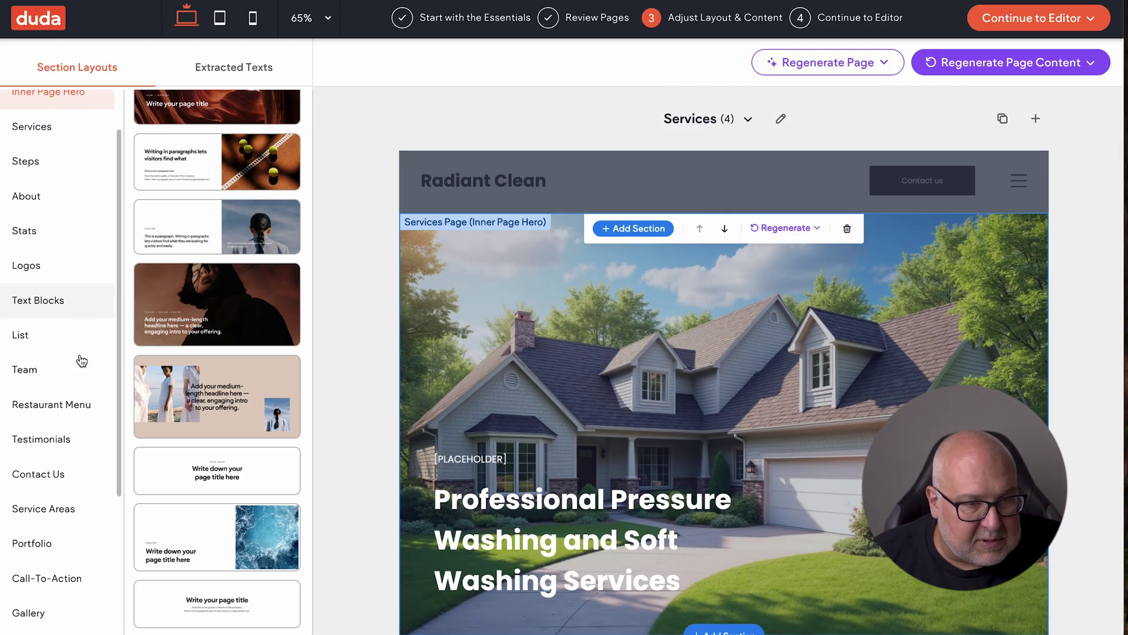
scroll(82, 361, "down", 3)
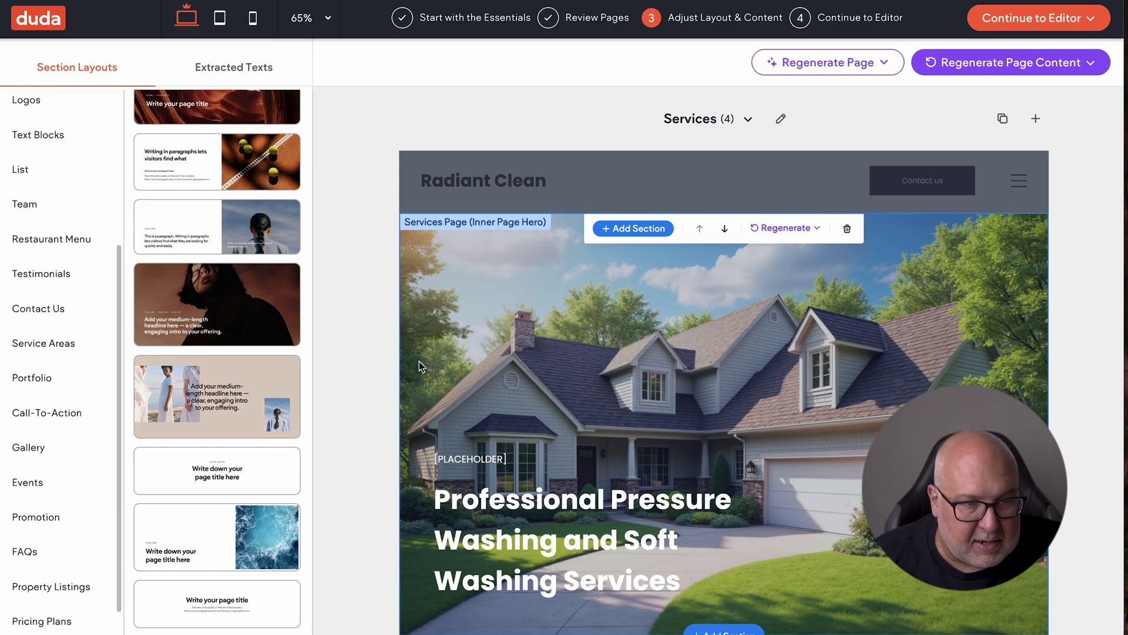
scroll(567, 363, "down", 10)
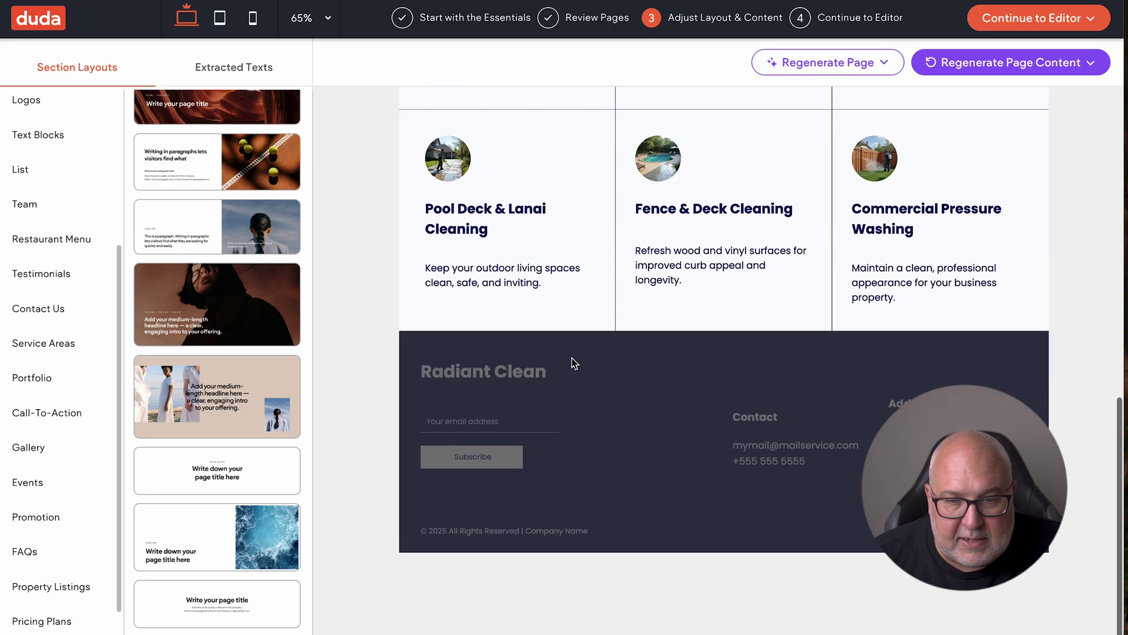
scroll(795, 185, "up", 5)
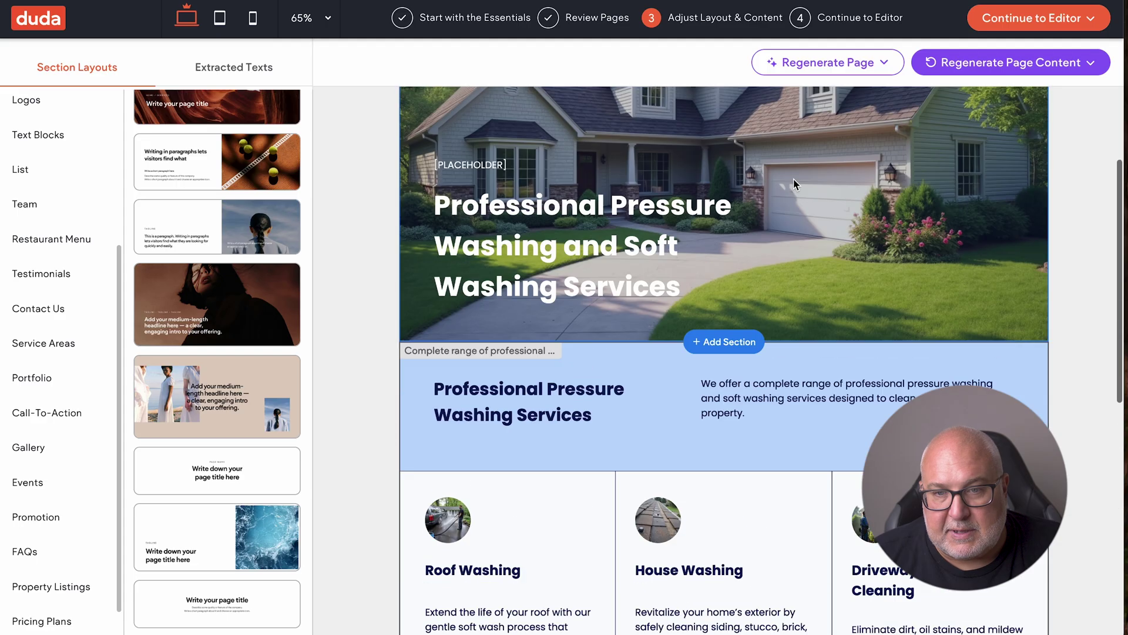
scroll(794, 178, "down", 5)
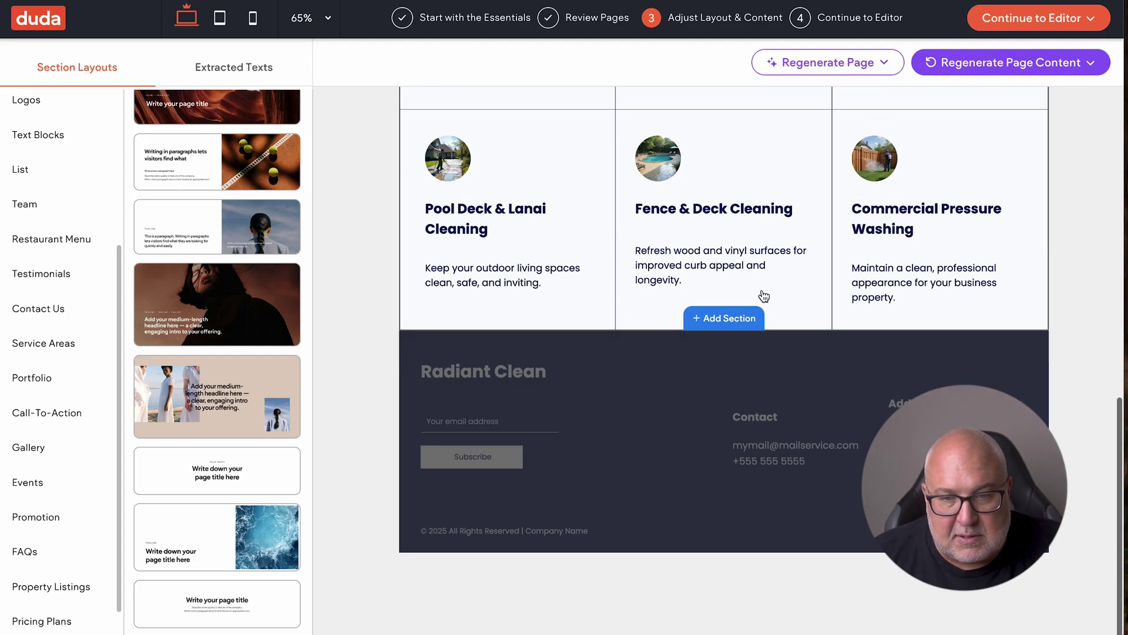
left_click(724, 318)
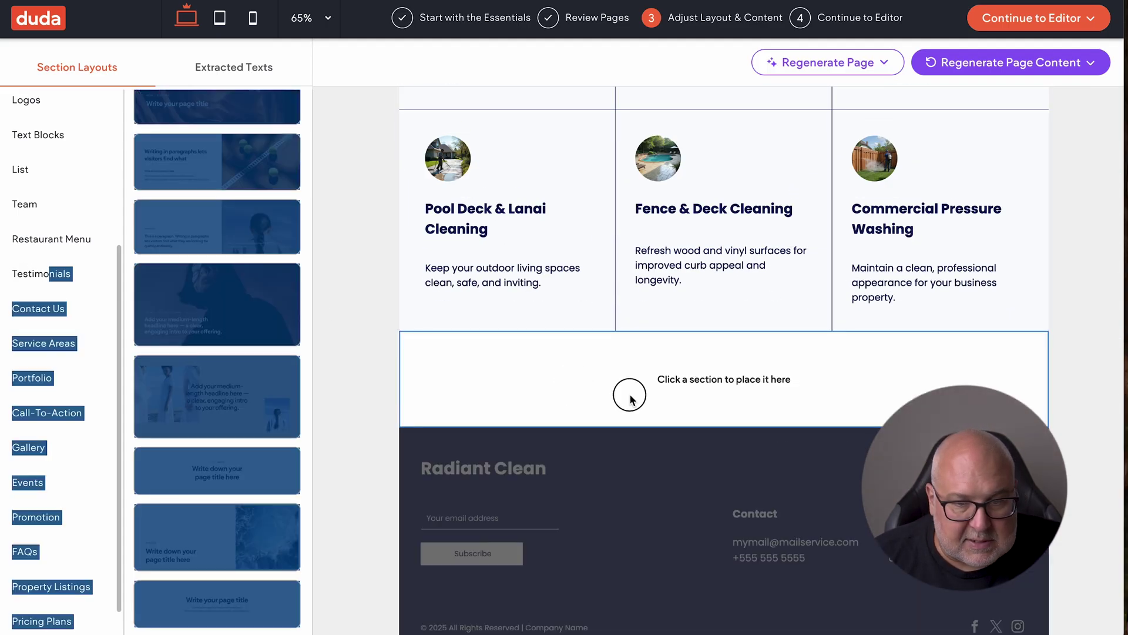
Fill it with the 'What our customers are saying' Testimonials grid layout.
left_click(24, 278)
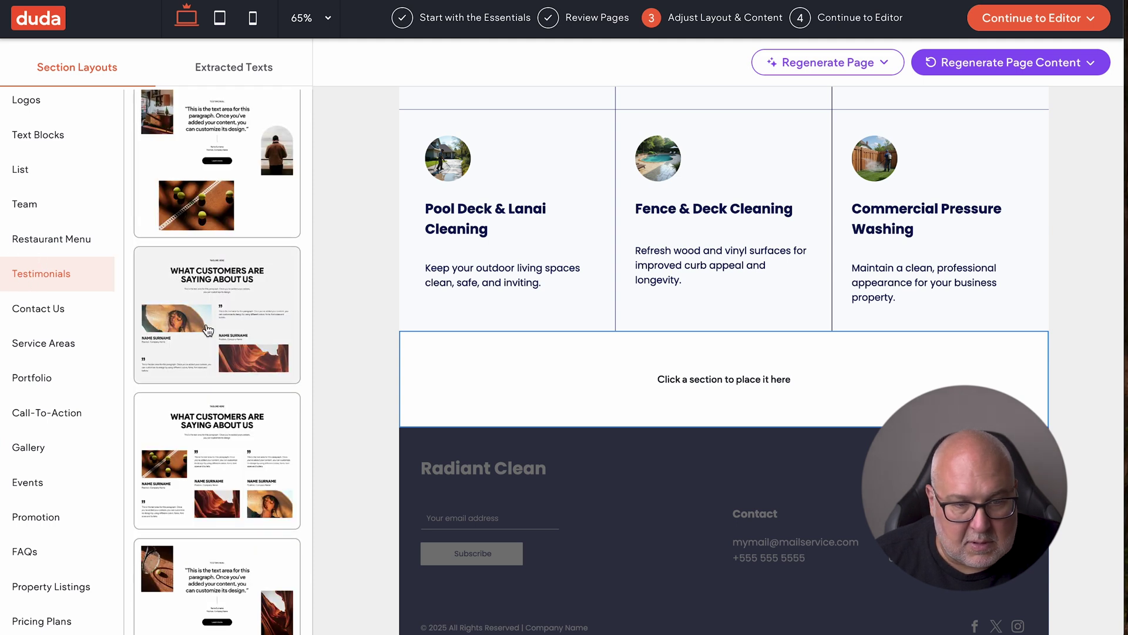
scroll(211, 303, "down", 9)
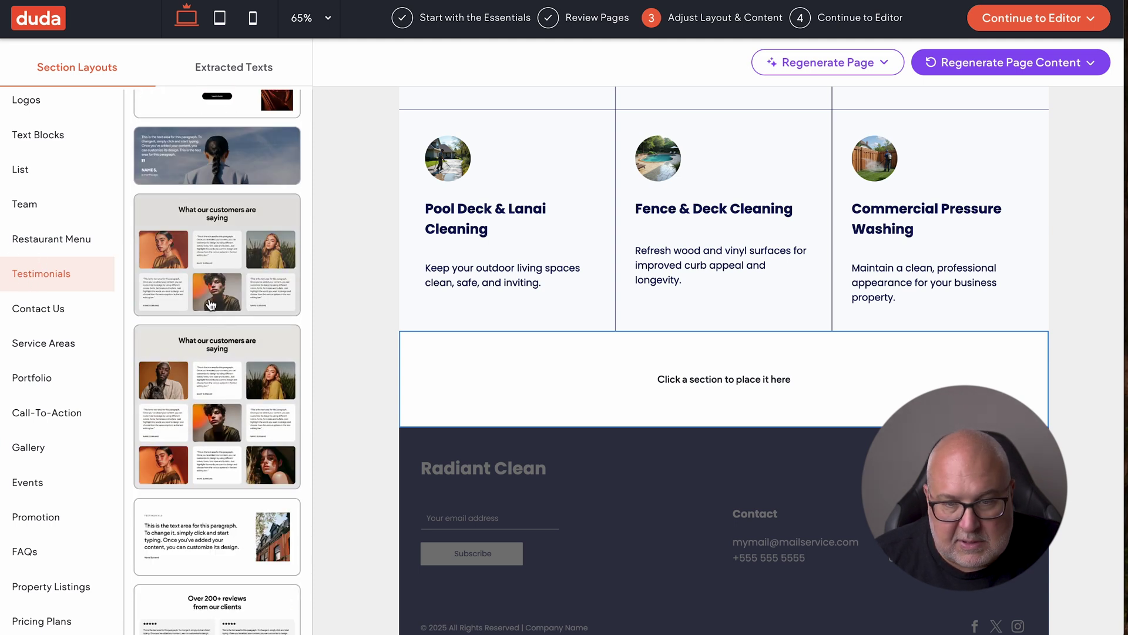
left_click(210, 304)
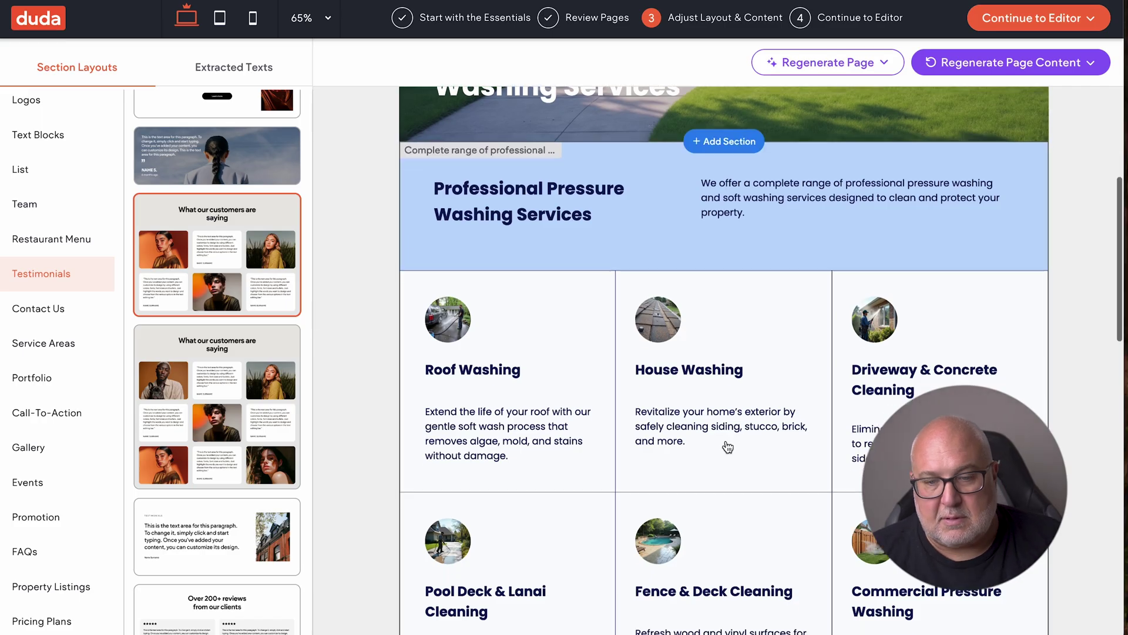
scroll(727, 445, "down", 3)
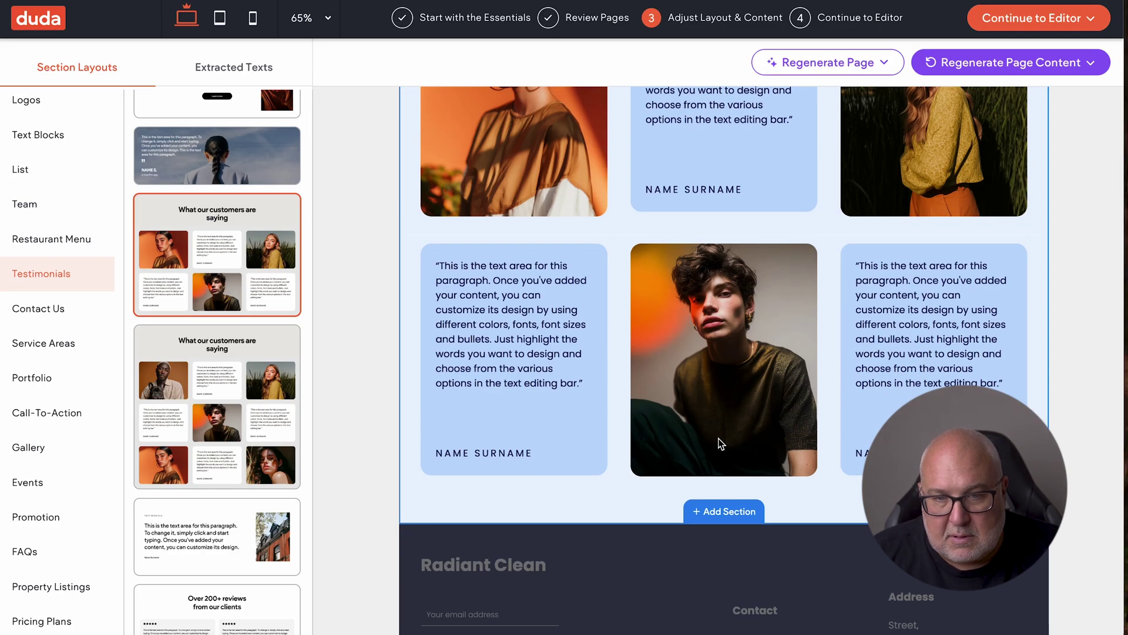
scroll(722, 445, "up", 15)
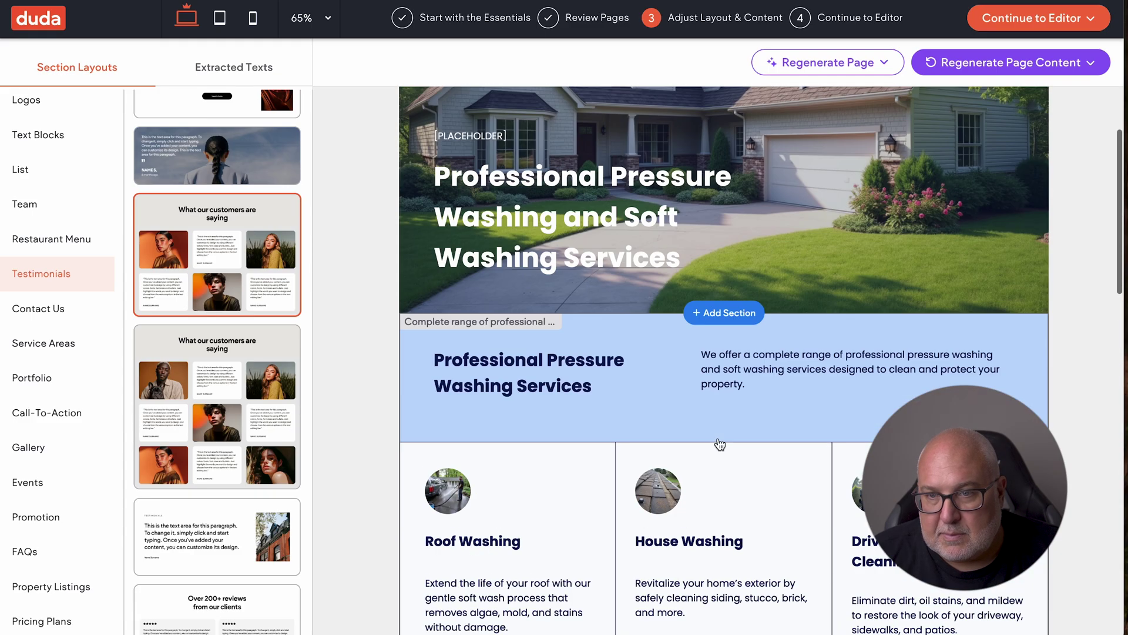
scroll(720, 445, "down", 15)
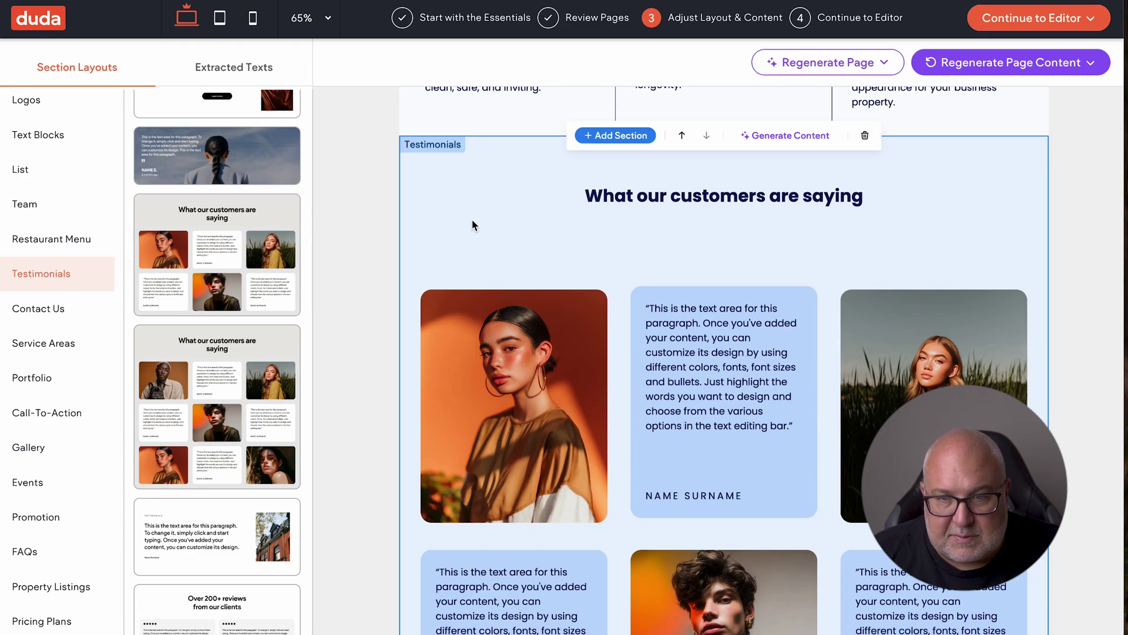
left_click(806, 141)
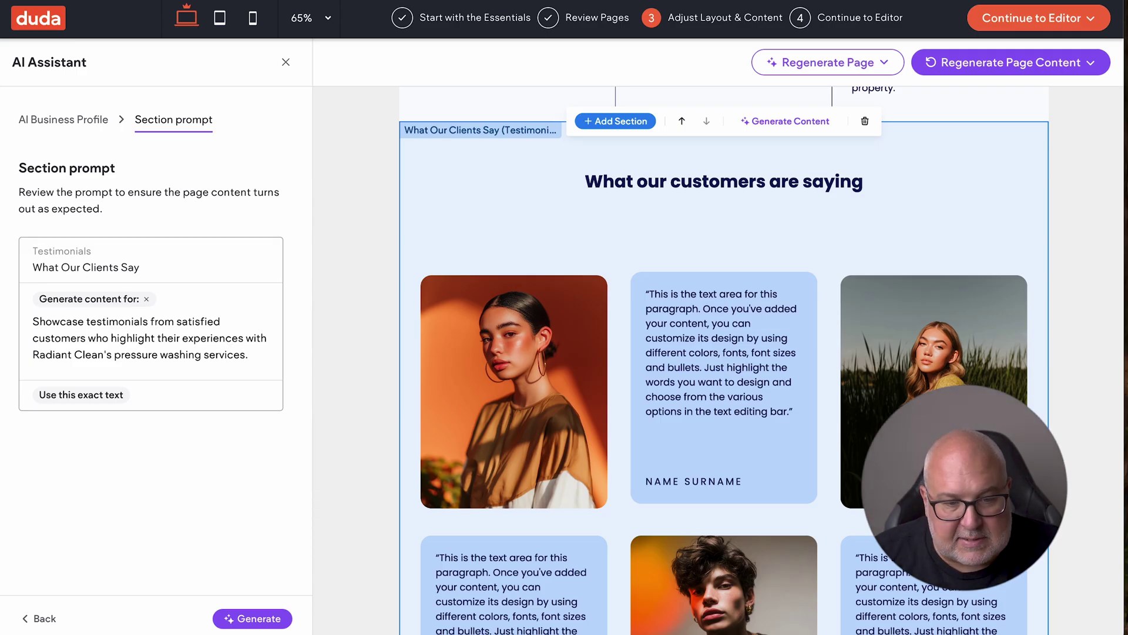
left_click(241, 617)
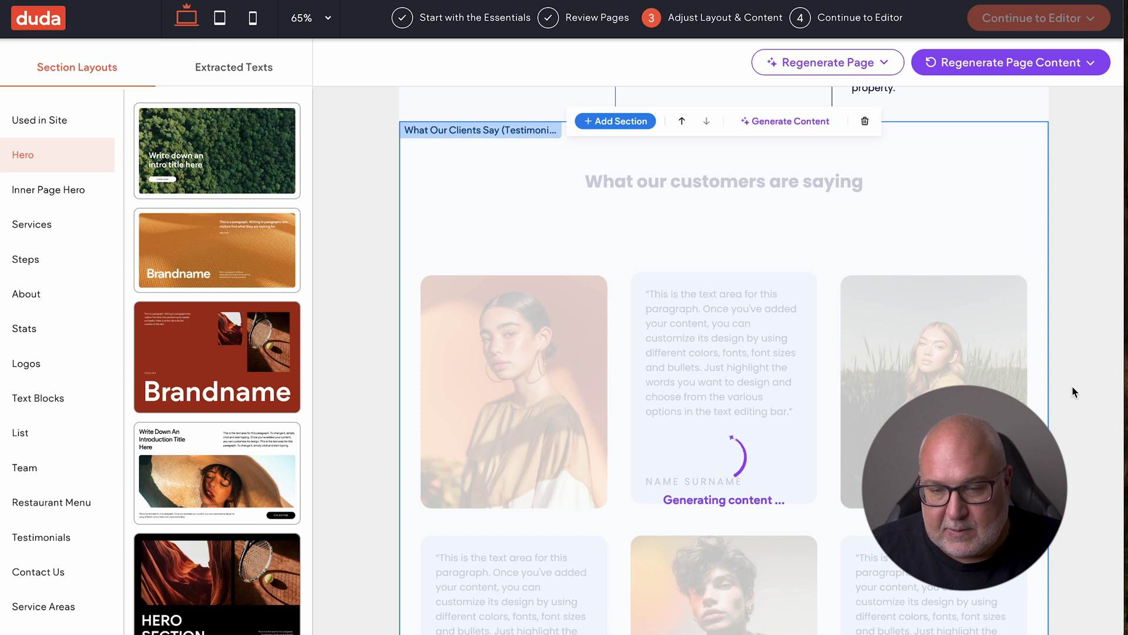
scroll(943, 382, "down", 2)
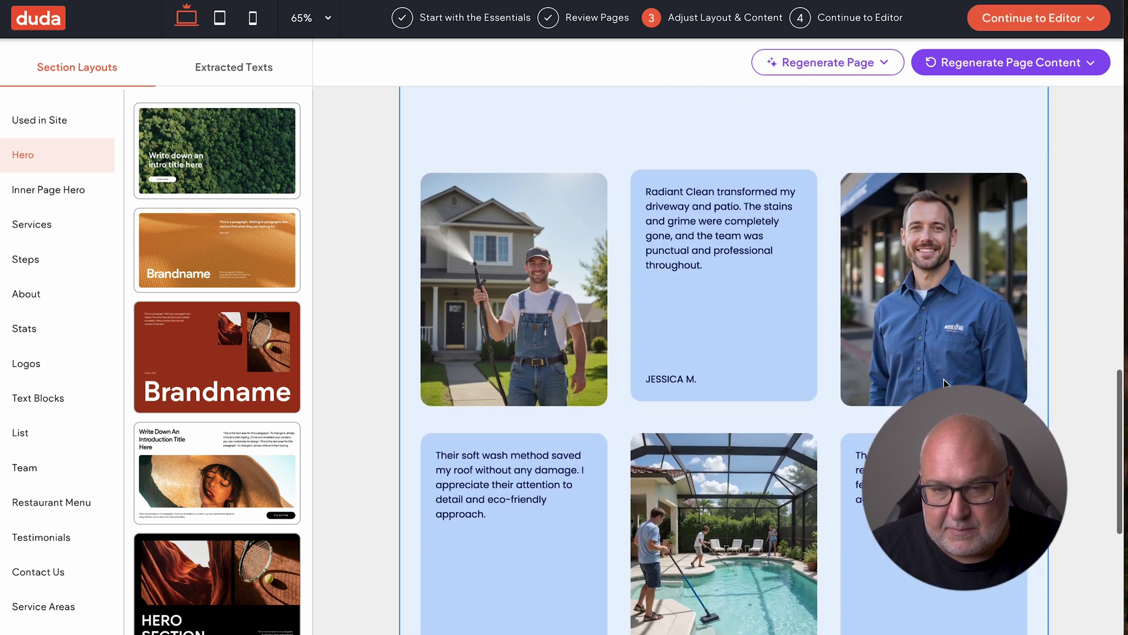
scroll(944, 383, "down", 2)
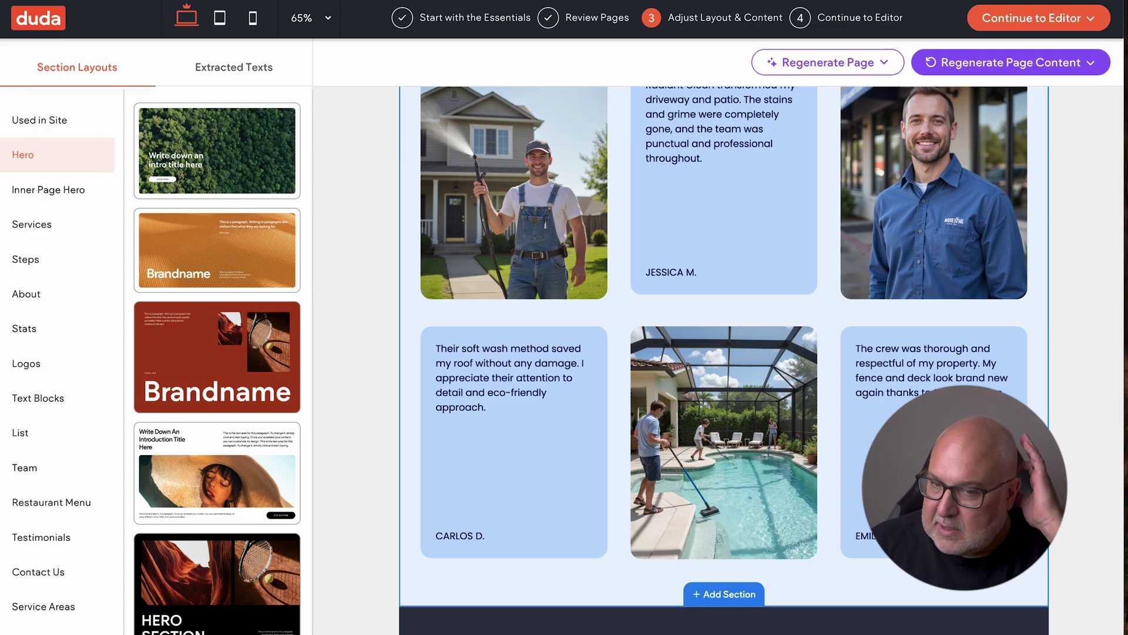
scroll(724, 360, "up", 2)
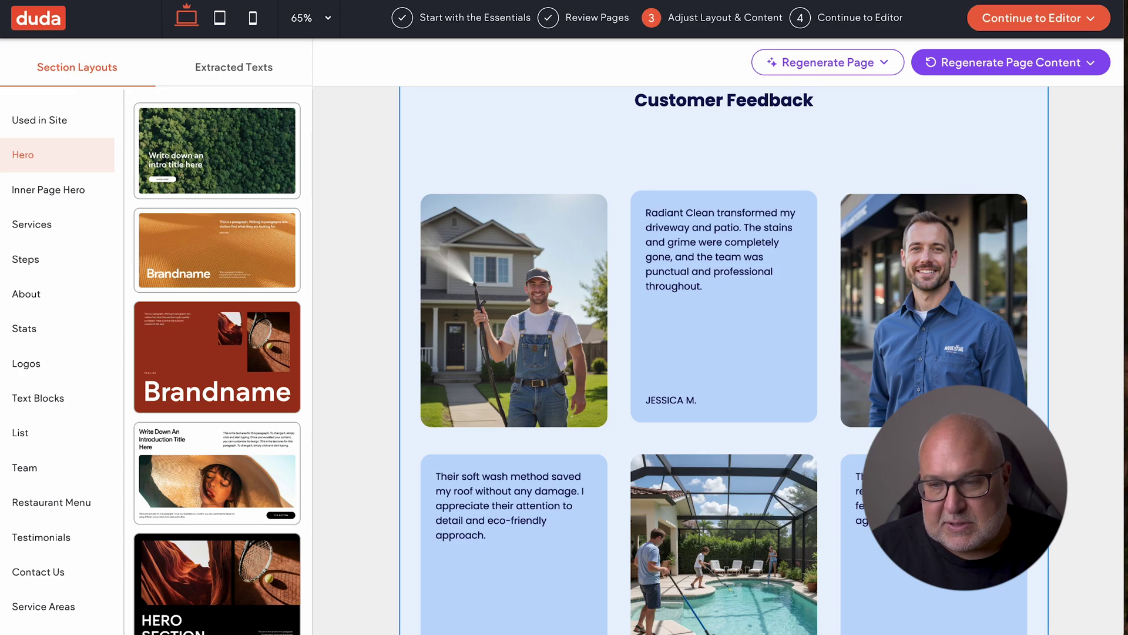
scroll(980, 328, "up", 10)
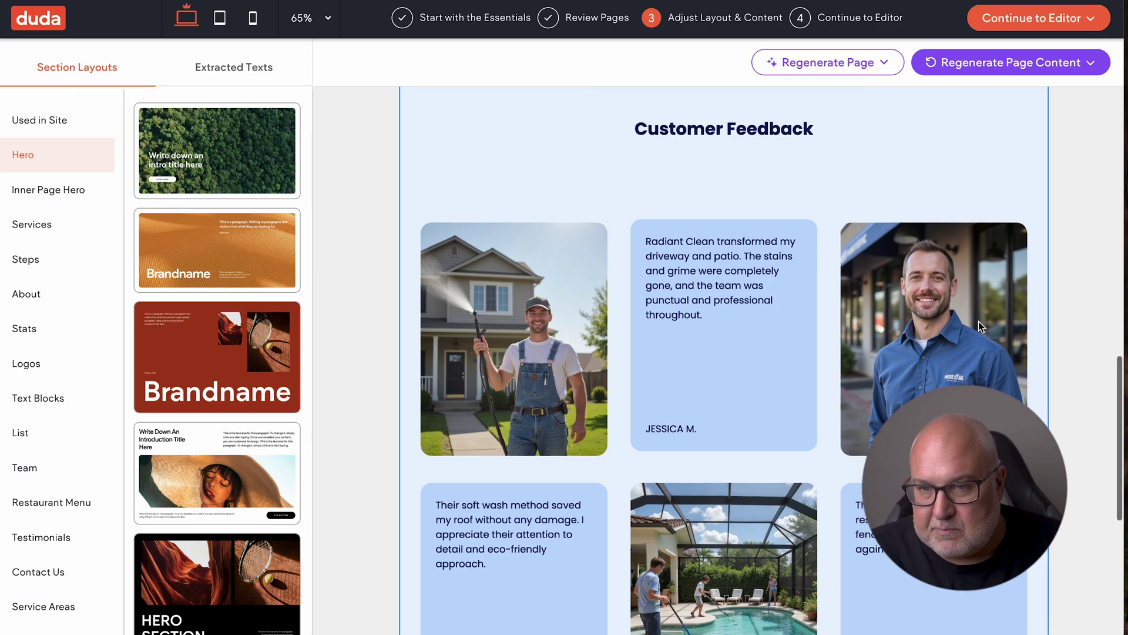
scroll(980, 327, "up", 2)
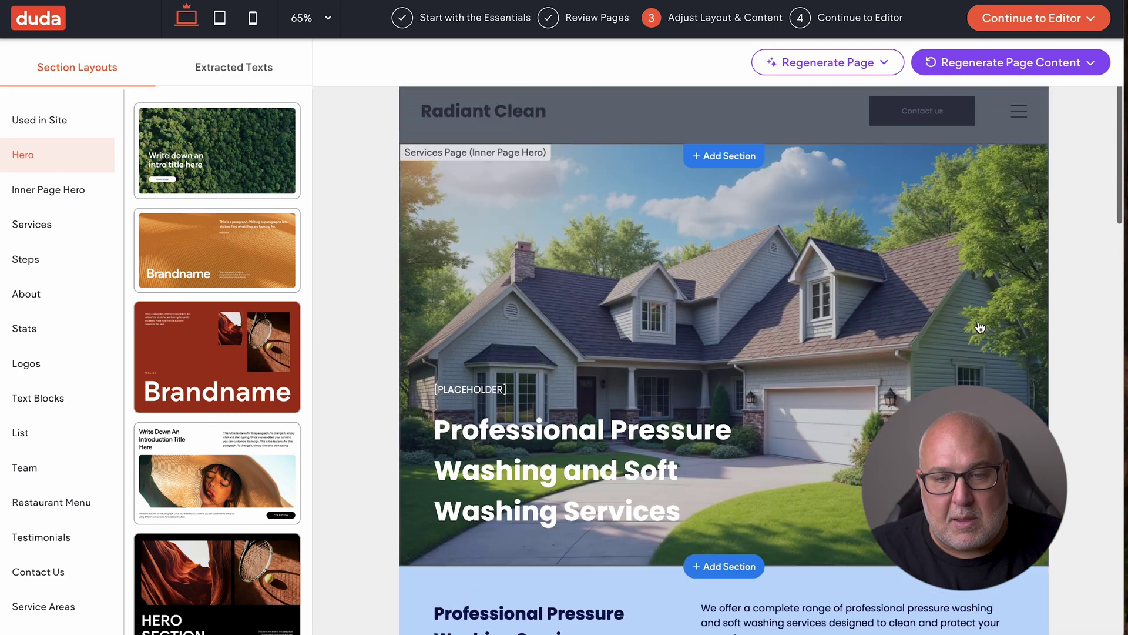
Continue to the editor With All Pages and close the 'Help us improve our product' survey.
left_click(1018, 24)
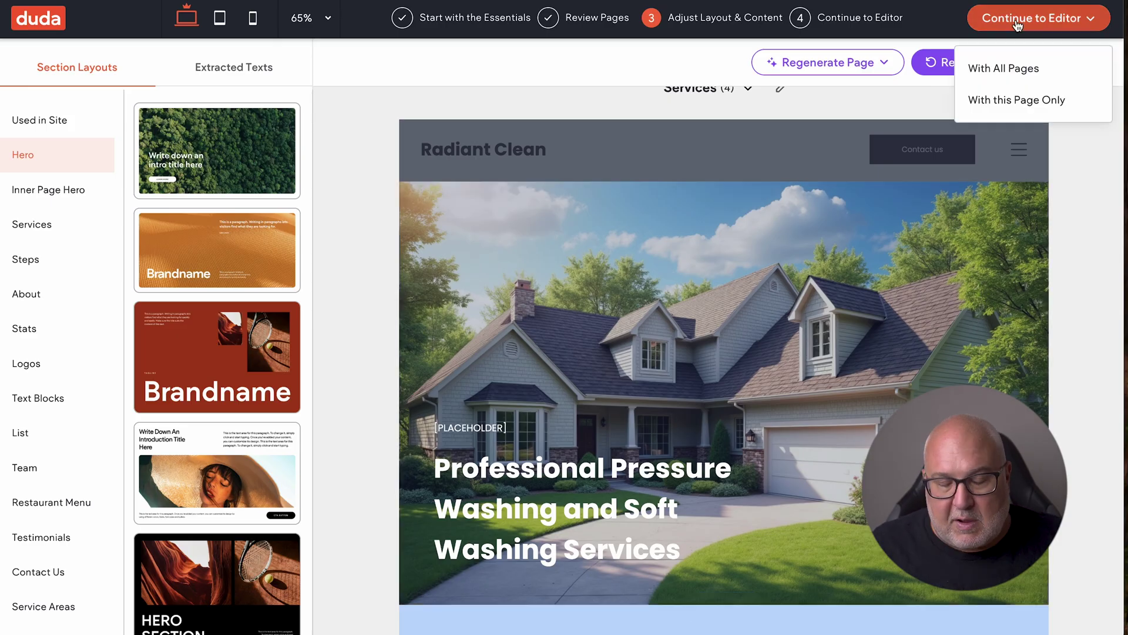
left_click(1015, 69)
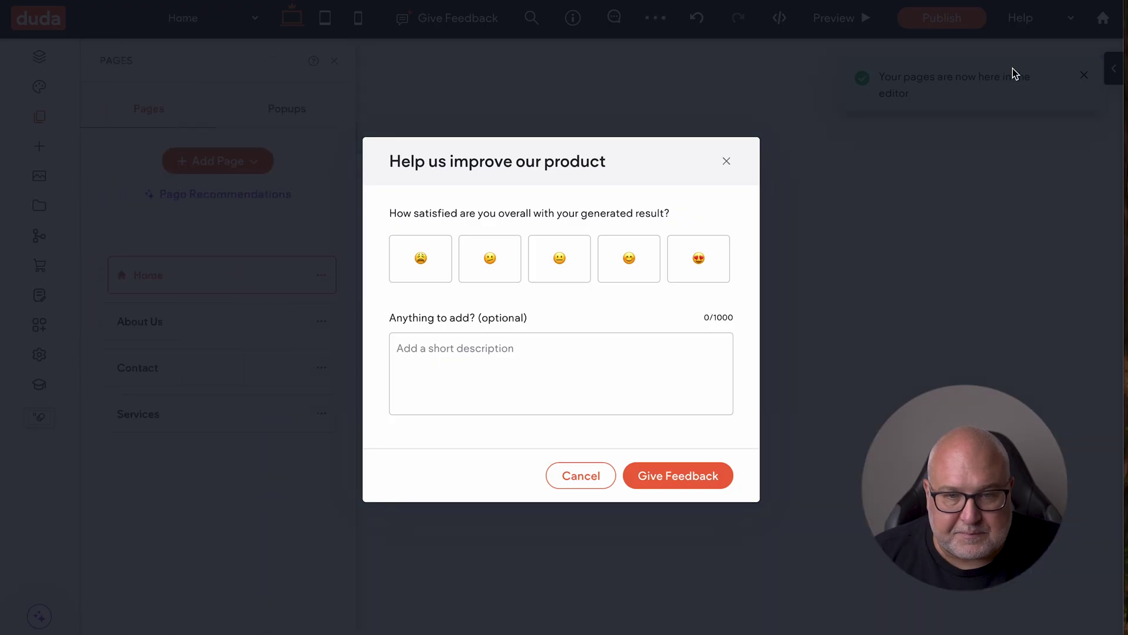
left_click(728, 164)
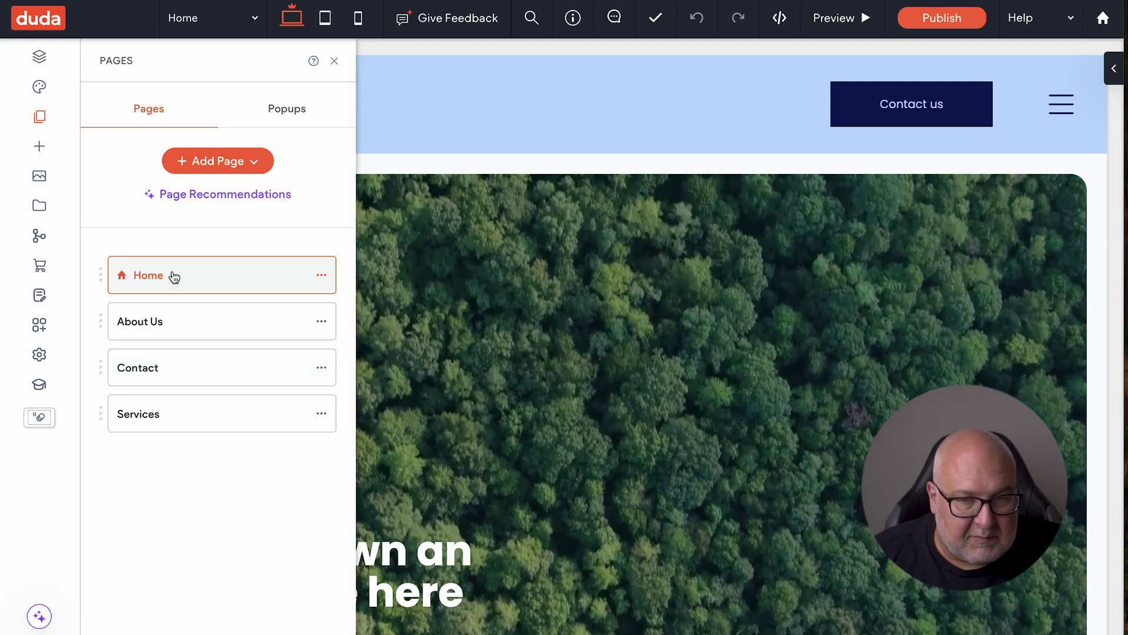
Open the About Us page from the Pages panel and close the panel.
scroll(554, 304, "down", 10)
scroll(554, 301, "down", 8)
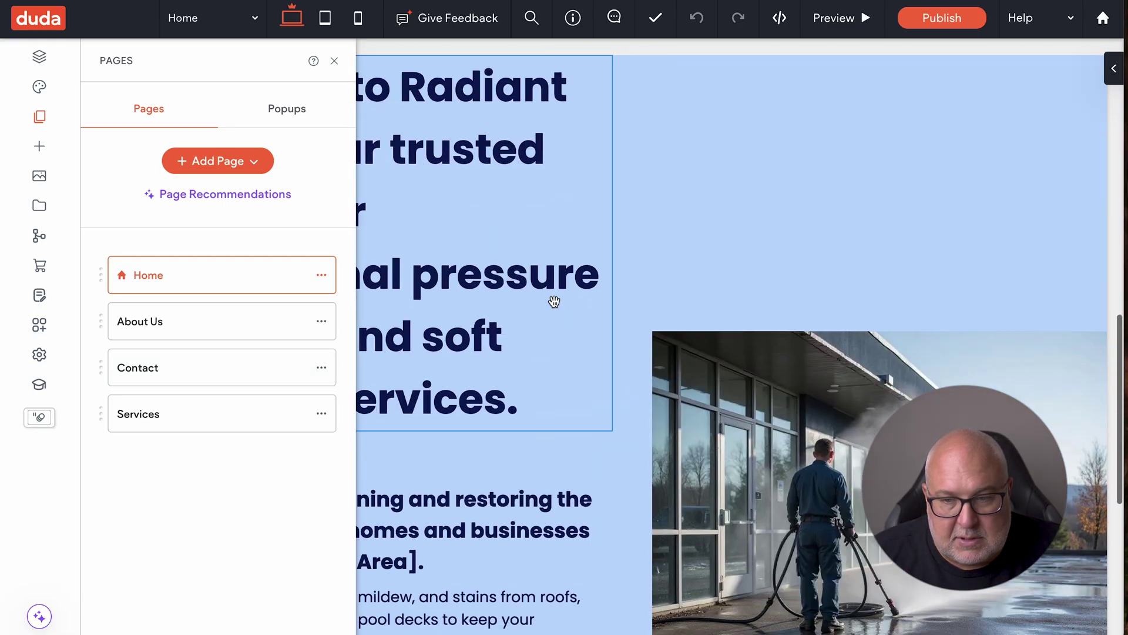
scroll(554, 302, "up", 12)
left_click(250, 321)
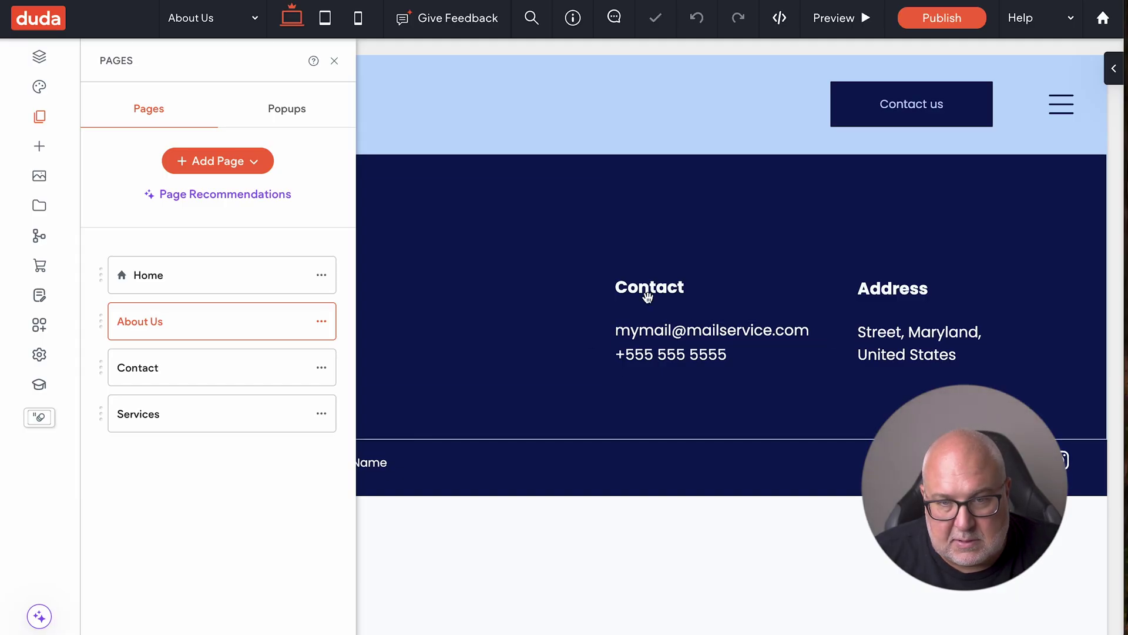
left_click(332, 64)
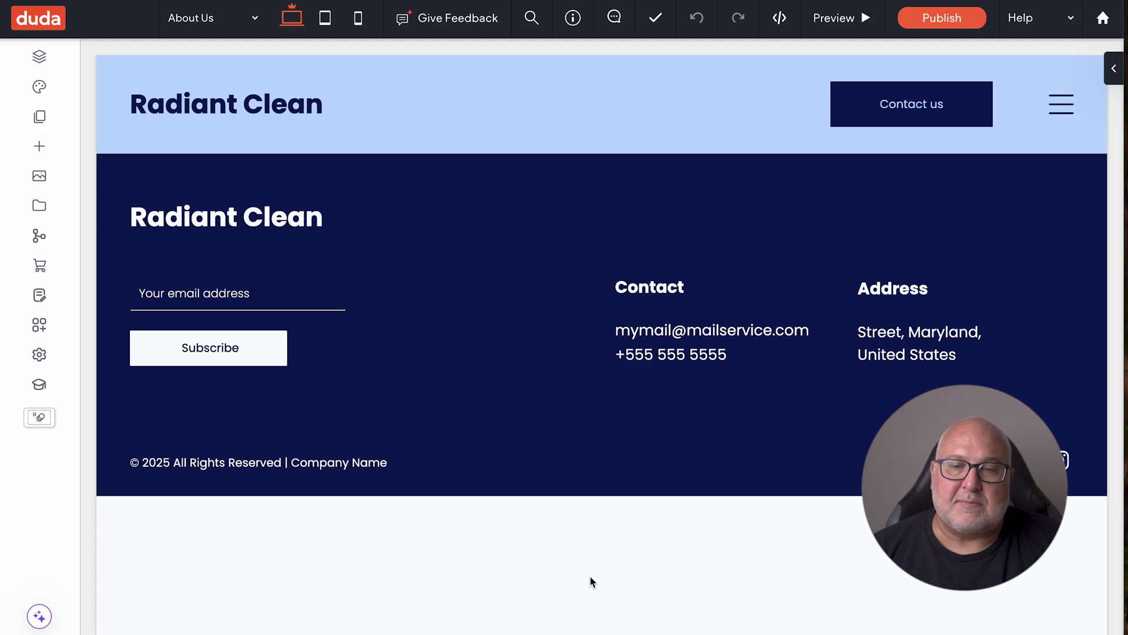
Open the Contact page and scroll through it.
left_click(38, 118)
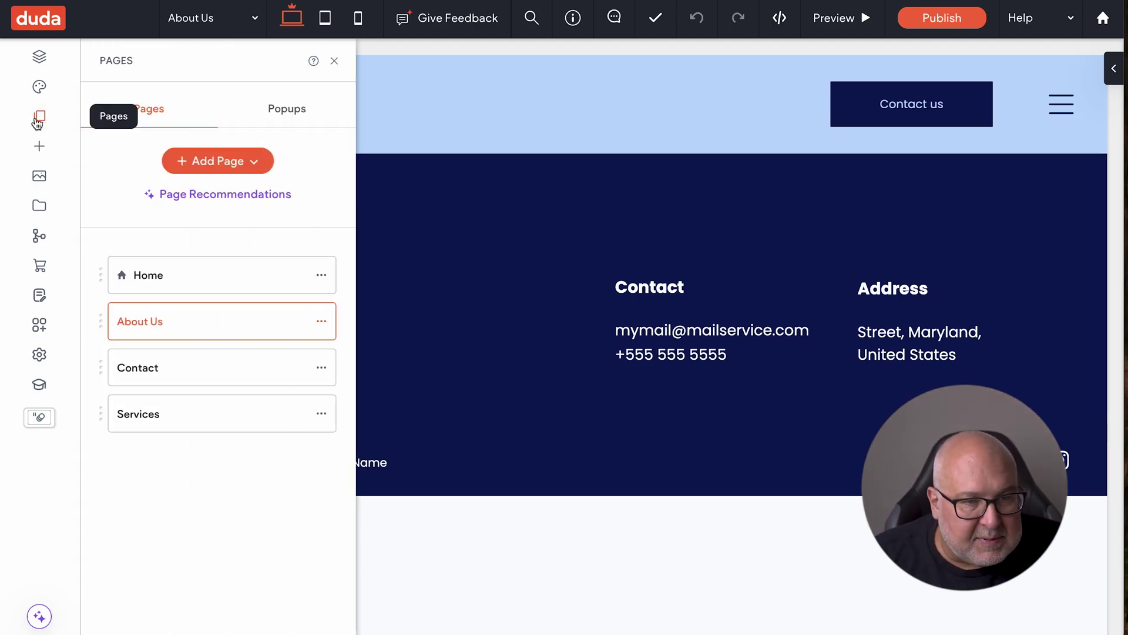
left_click(189, 367)
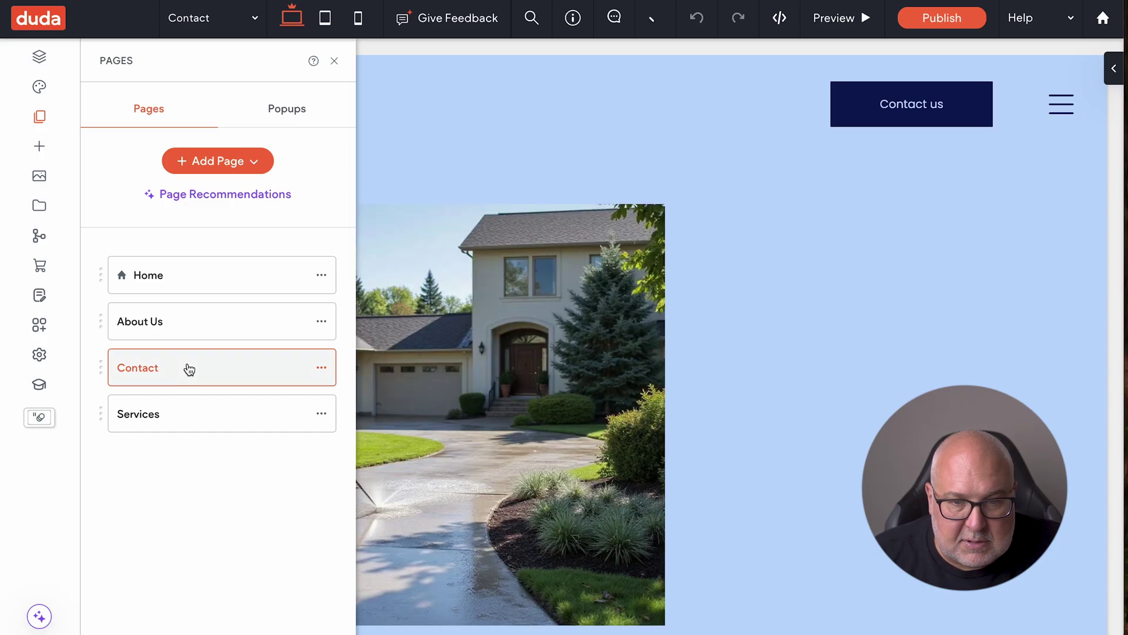
left_click(335, 61)
scroll(520, 391, "down", 10)
scroll(519, 391, "up", 8)
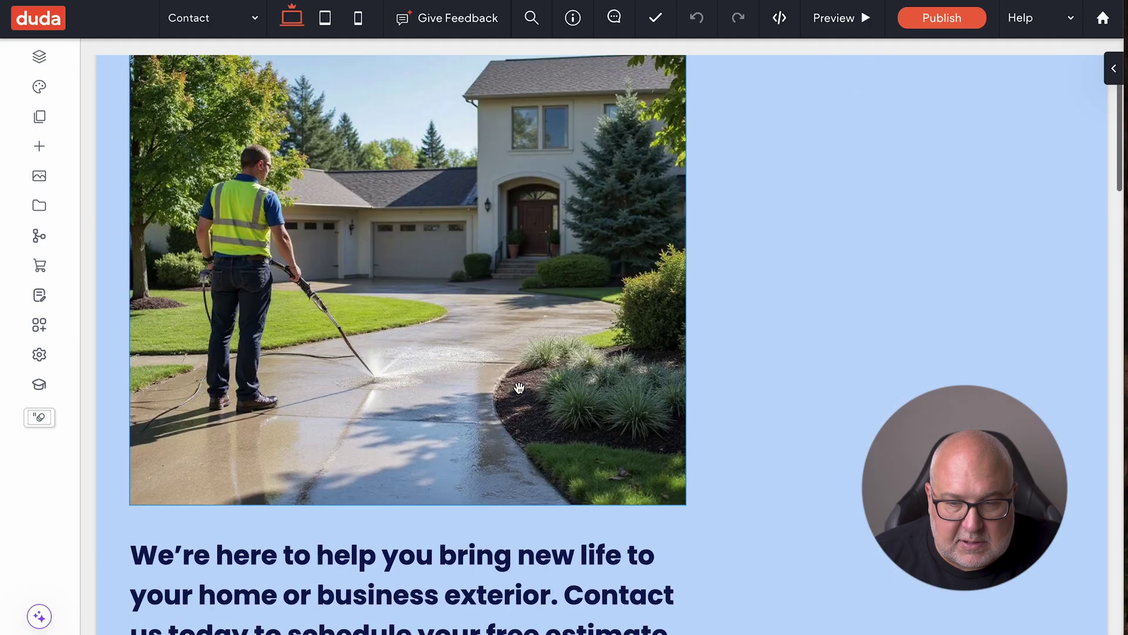
scroll(519, 388, "down", 15)
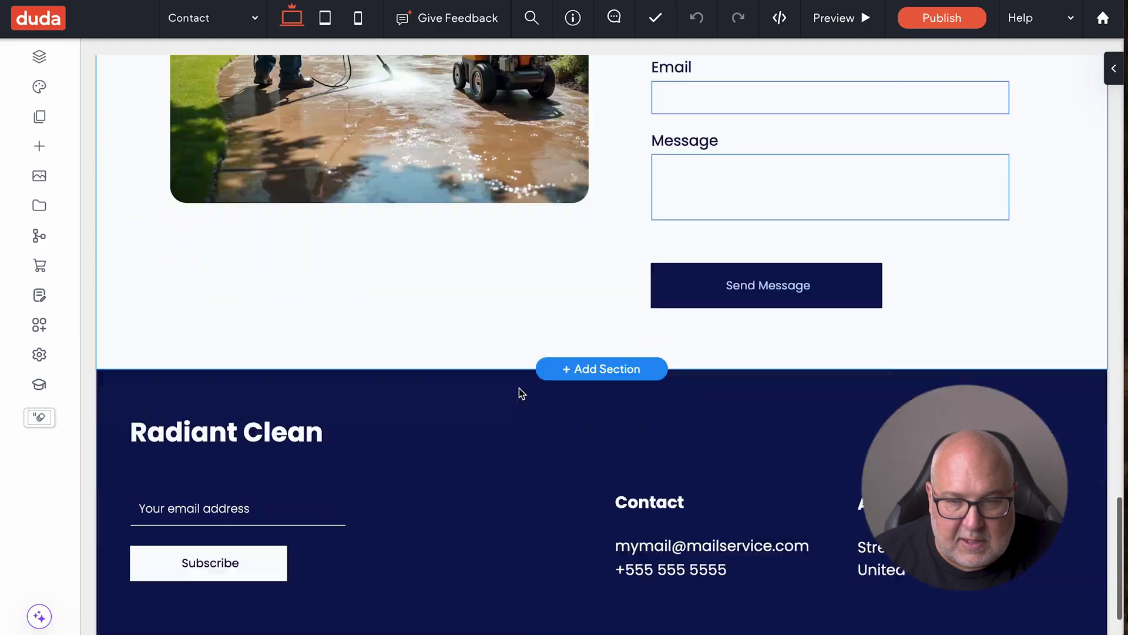
scroll(519, 388, "down", 2)
scroll(519, 388, "up", 20)
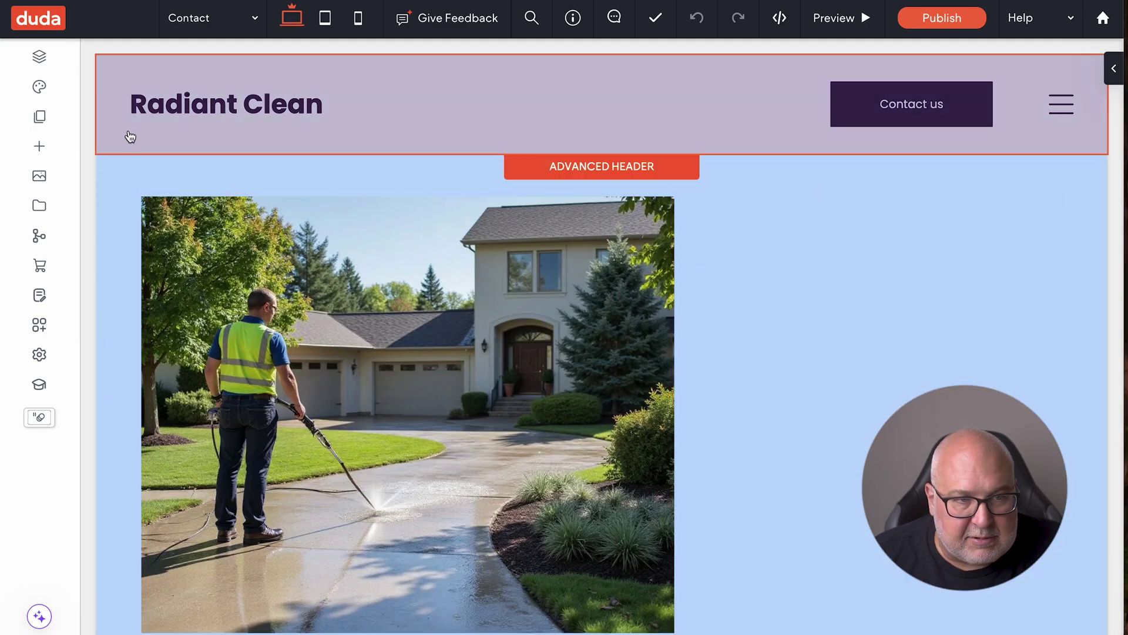
Open the Services page and scroll through it.
left_click(40, 116)
left_click(207, 424)
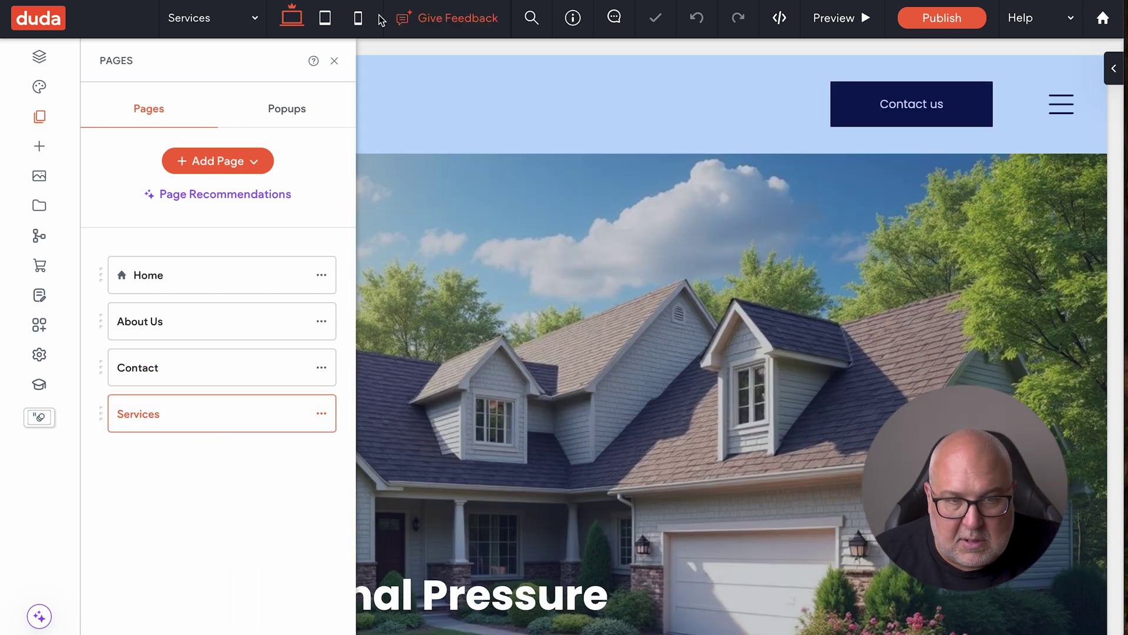
left_click(334, 61)
scroll(625, 302, "down", 15)
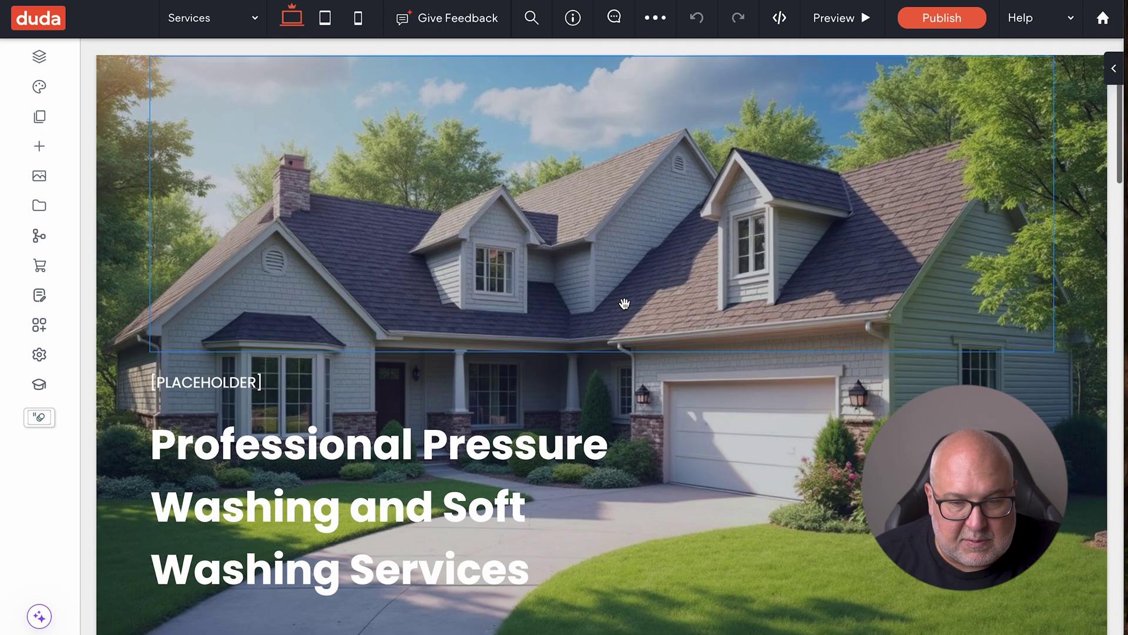
scroll(627, 305, "down", 10)
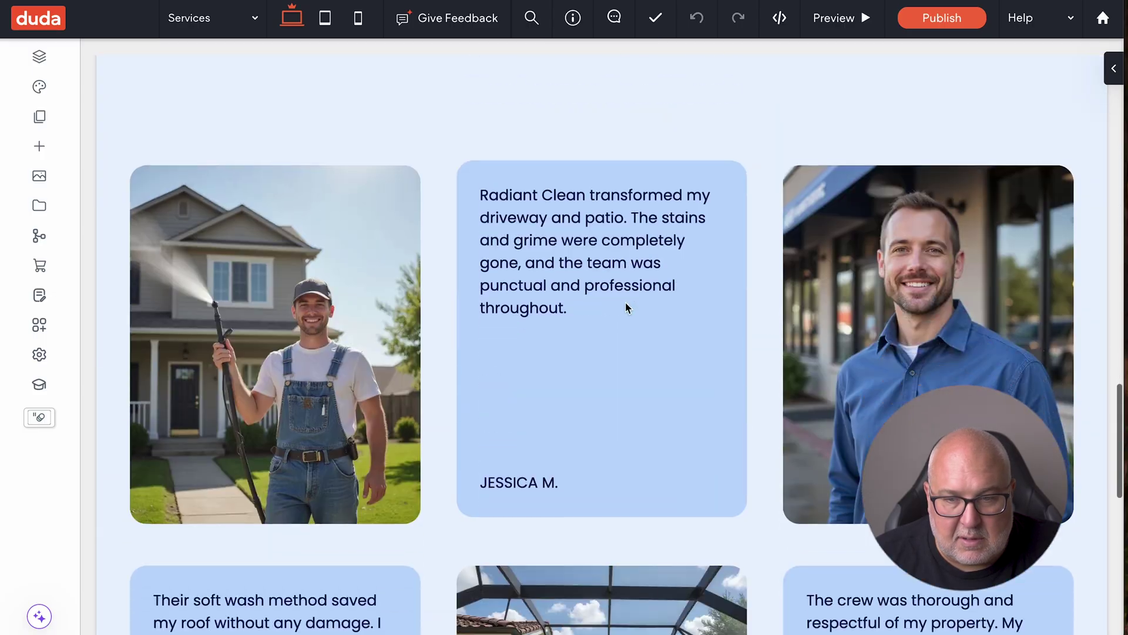
scroll(626, 305, "down", 5)
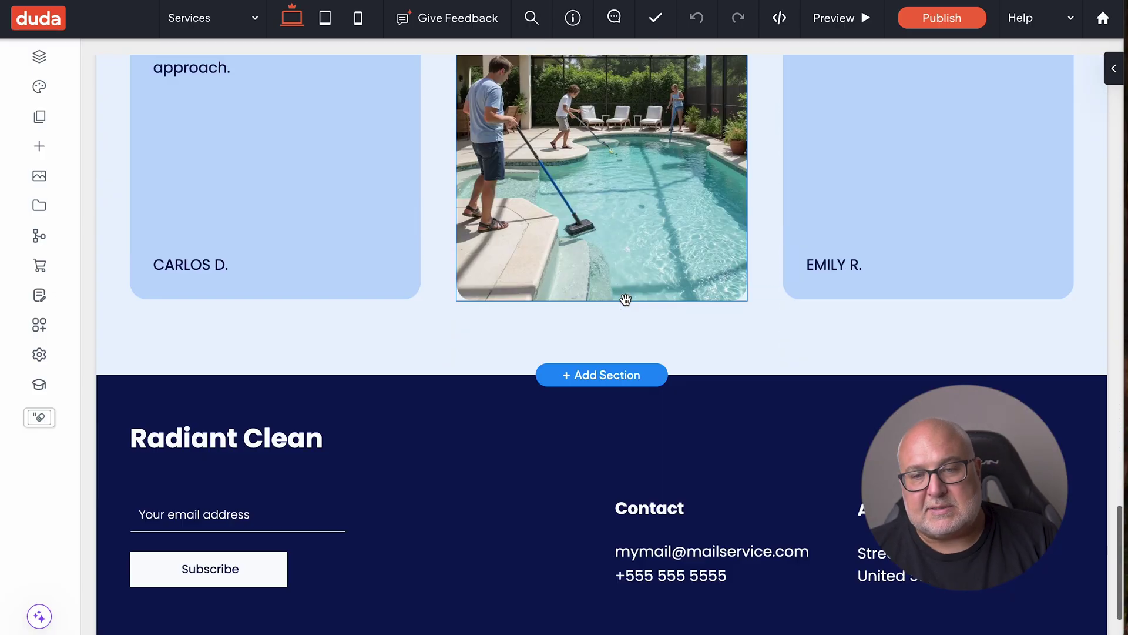
scroll(606, 281, "up", 20)
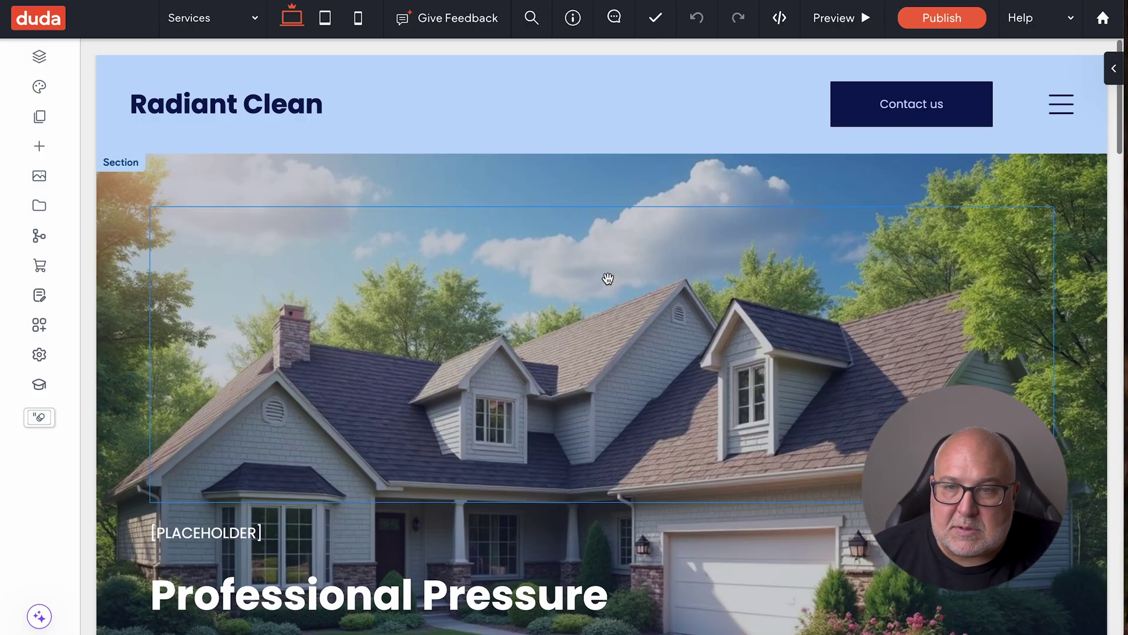
Visit About Us and Home, then return to Services and close the Pages panel.
left_click(46, 125)
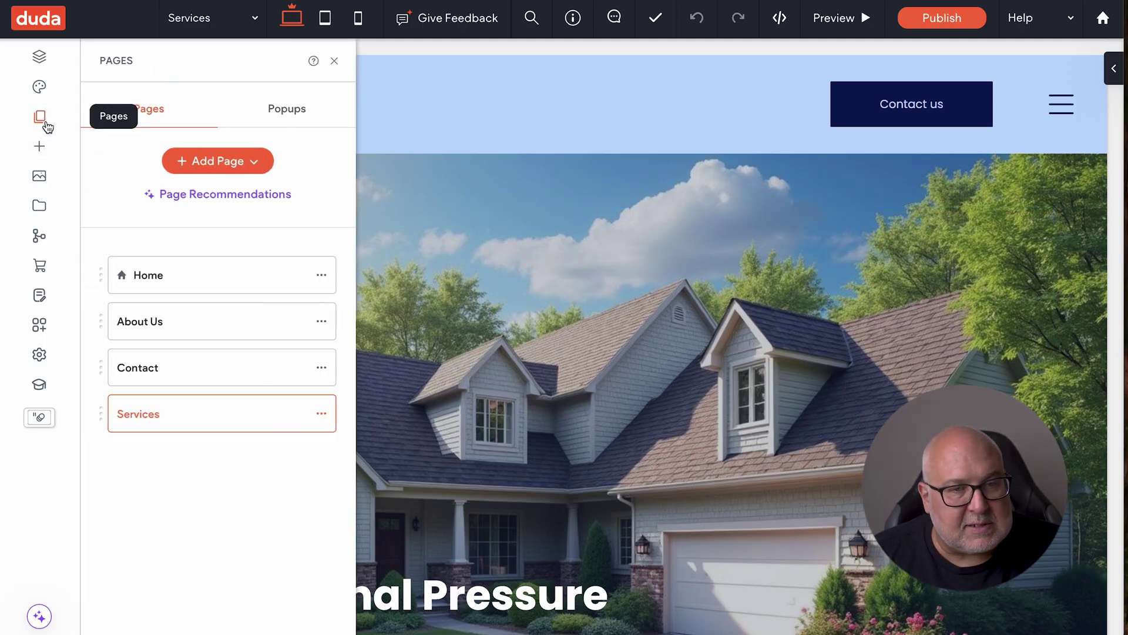
left_click(206, 320)
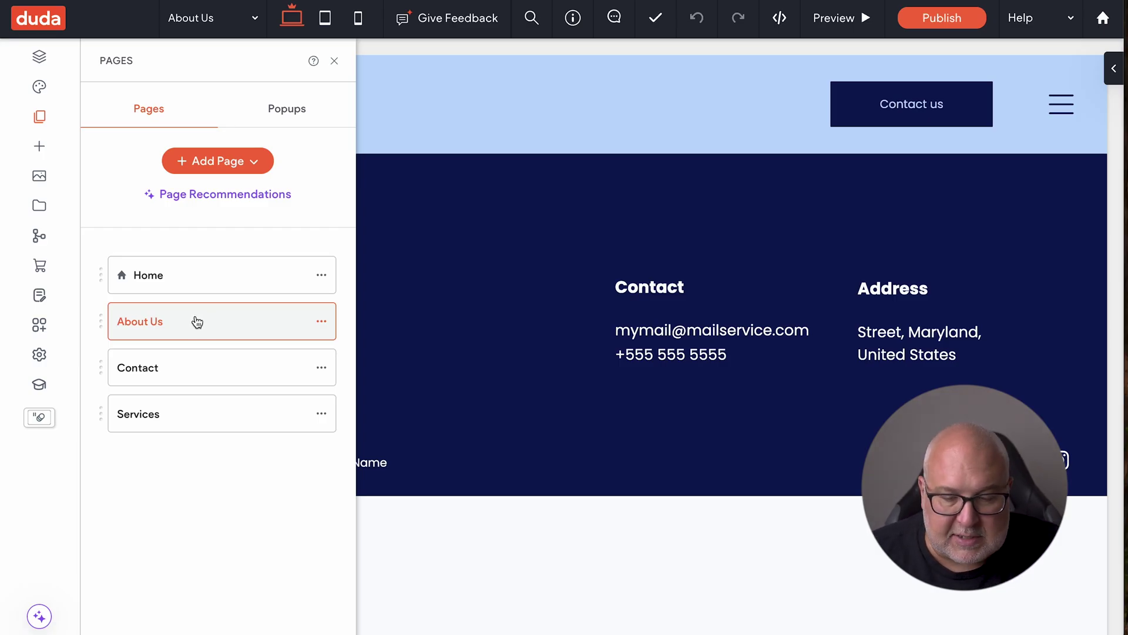
left_click(196, 286)
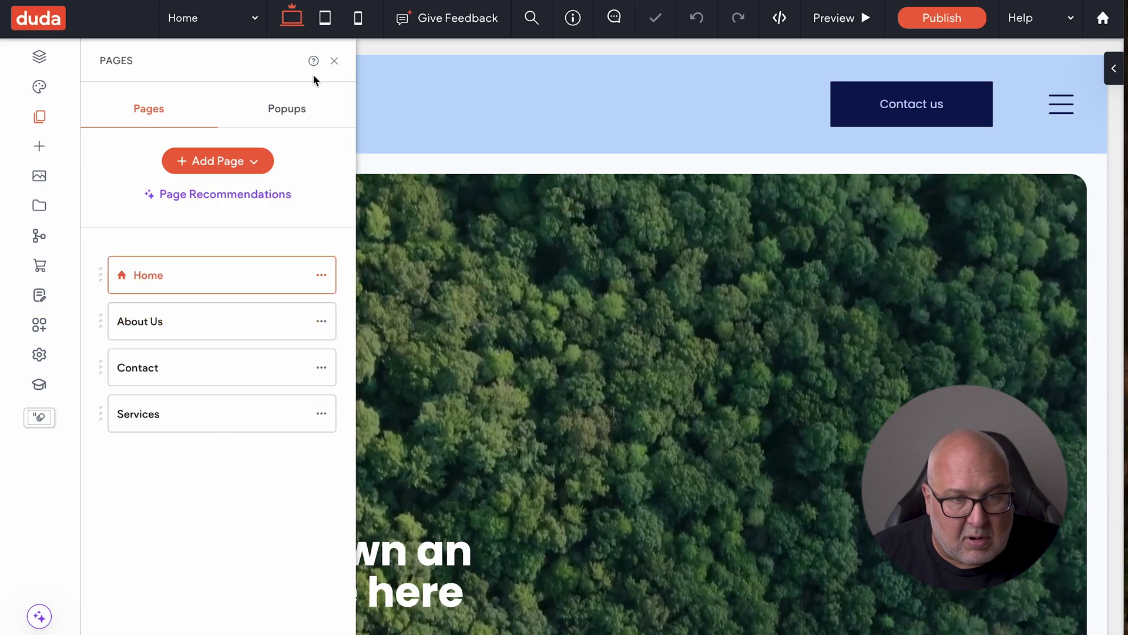
left_click(174, 414)
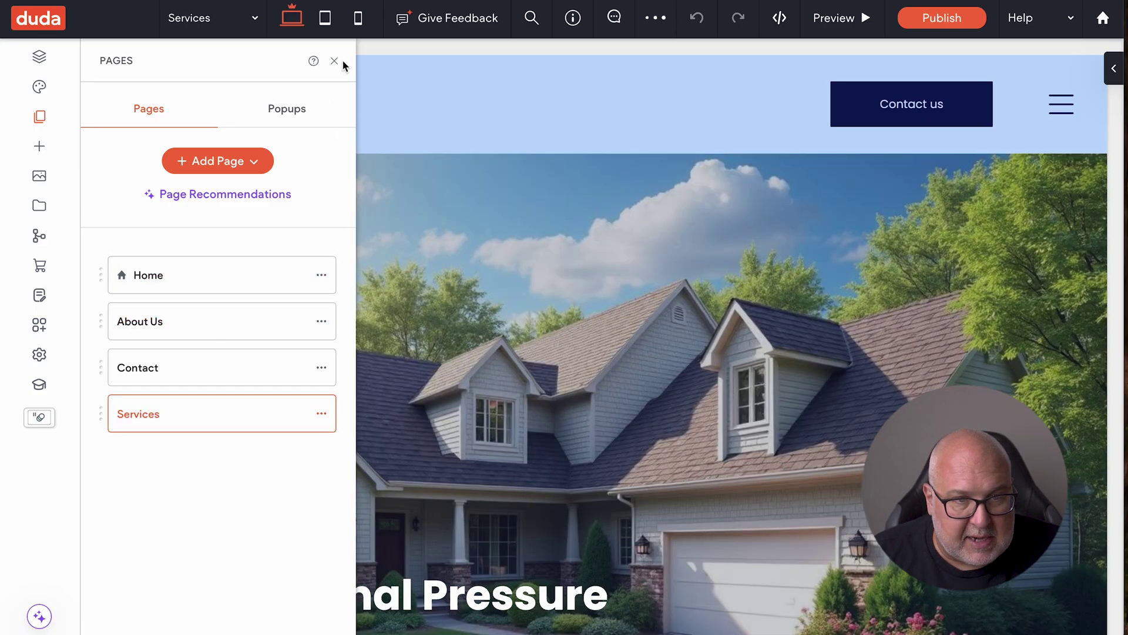
left_click(336, 62)
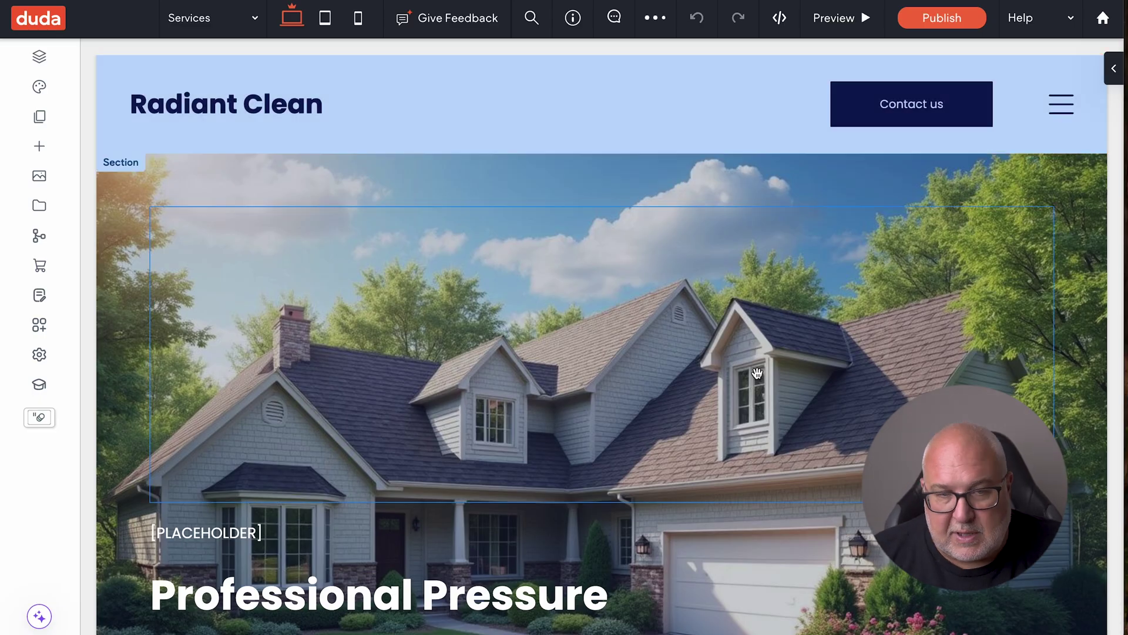
scroll(663, 315, "down", 6)
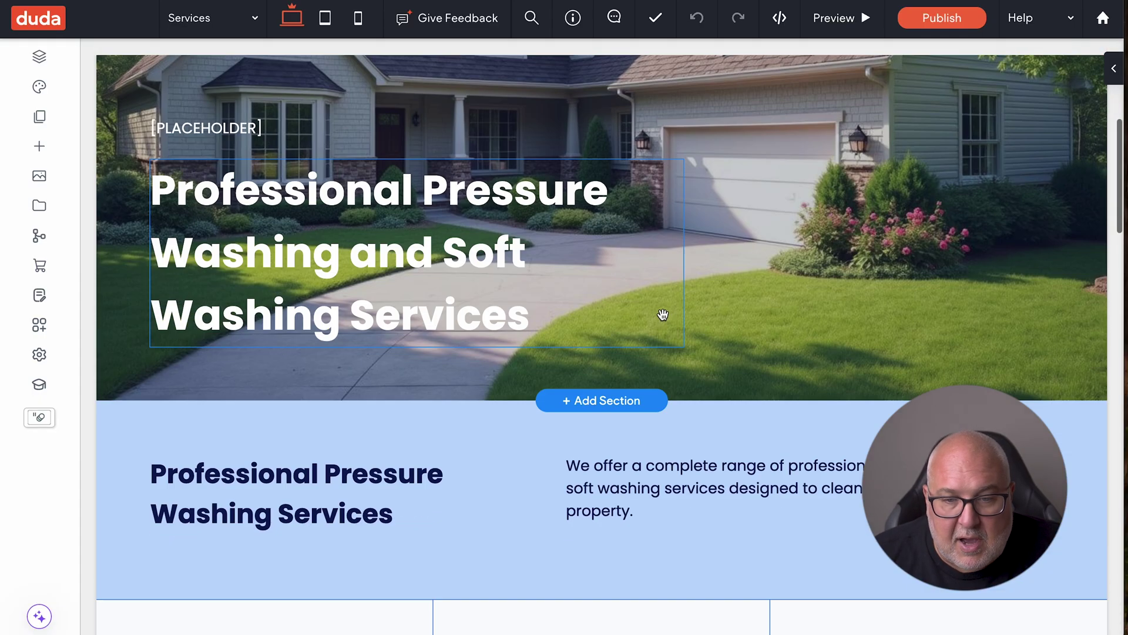
scroll(662, 315, "down", 6)
scroll(665, 319, "down", 2)
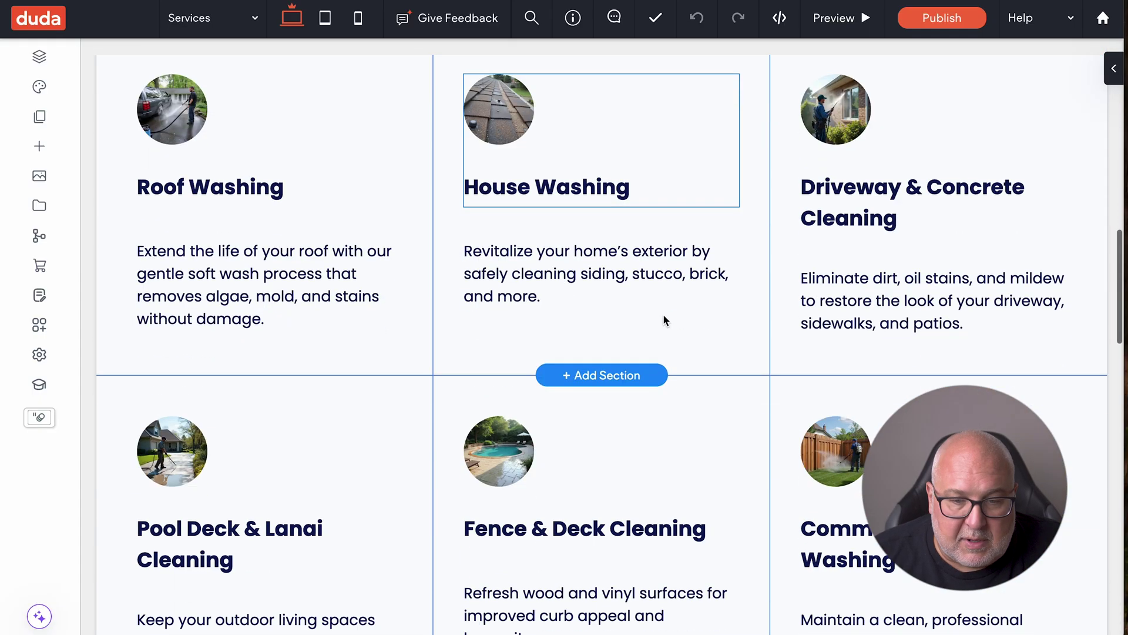
scroll(665, 320, "down", 5)
scroll(665, 320, "up", 3)
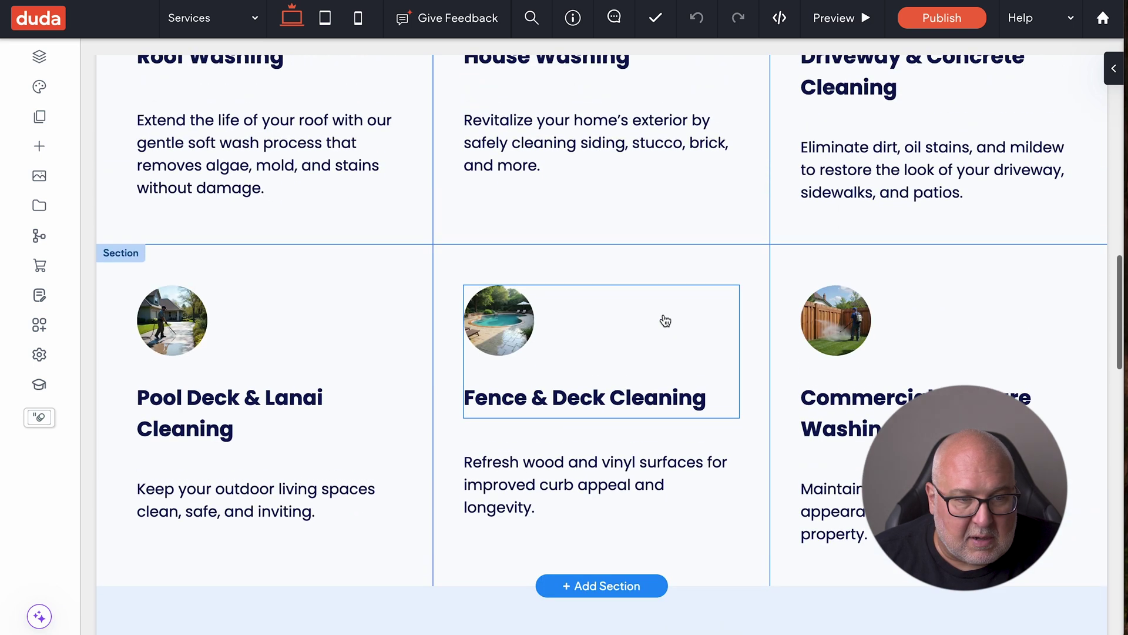
left_click(184, 329)
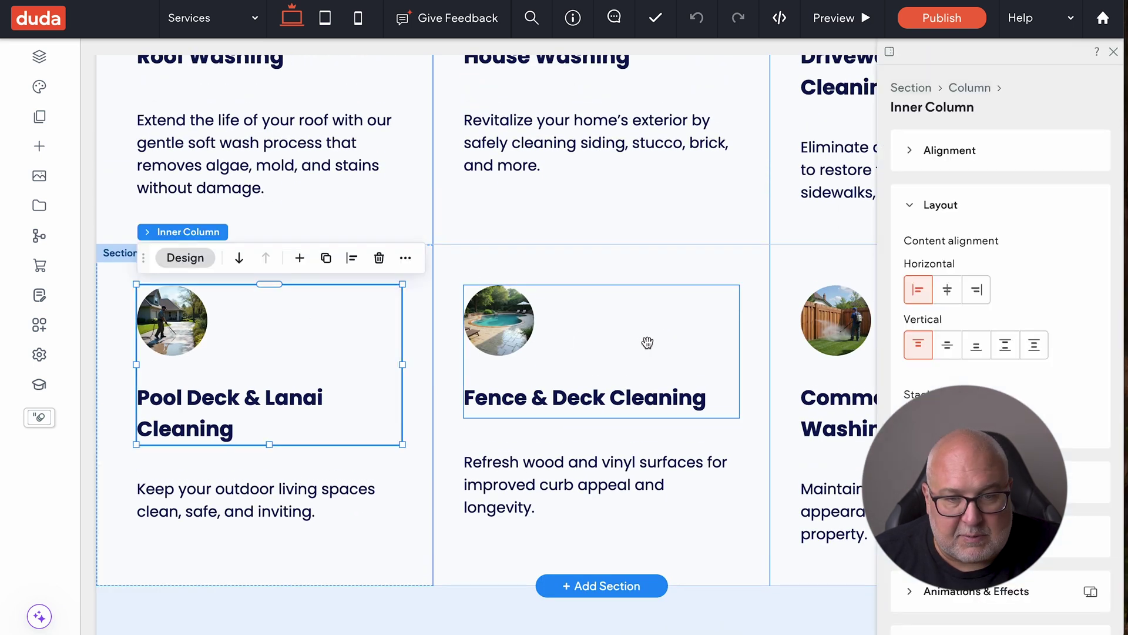
left_click(1115, 52)
scroll(434, 247, "up", 10)
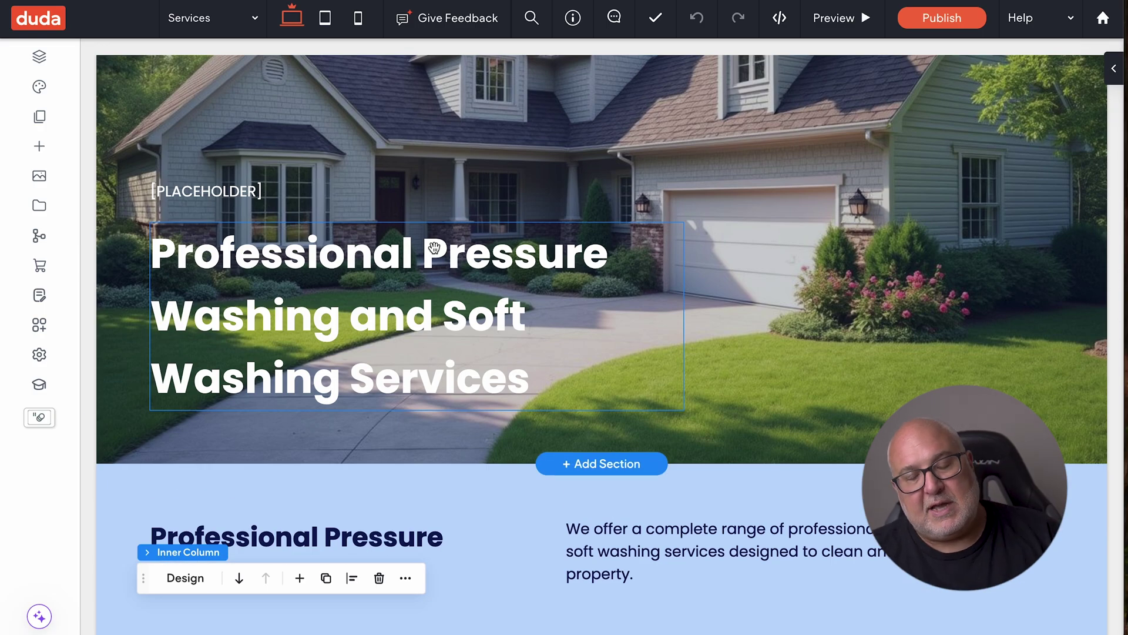
scroll(434, 247, "up", 5)
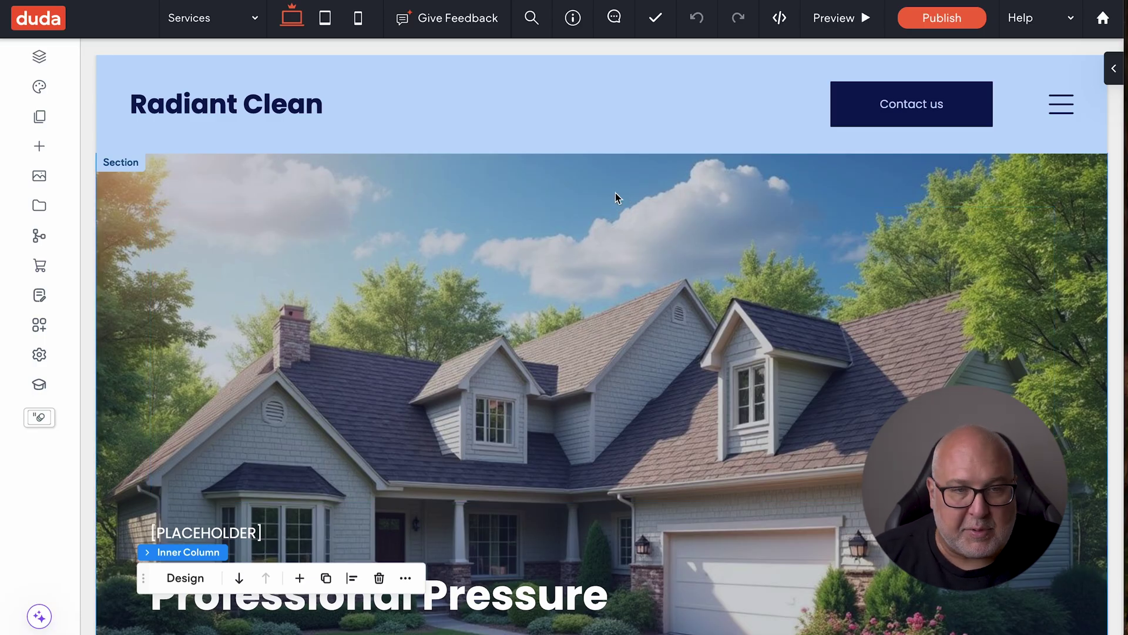
left_click(211, 107)
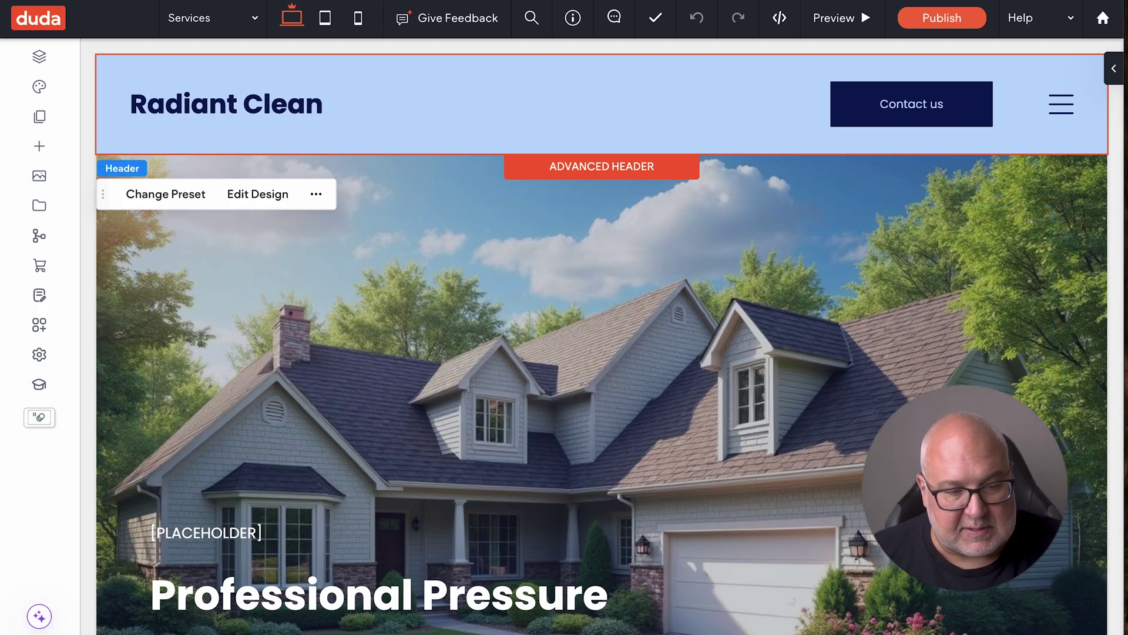
Open and close the AI Assistant, then select the Services hero section.
left_click(38, 617)
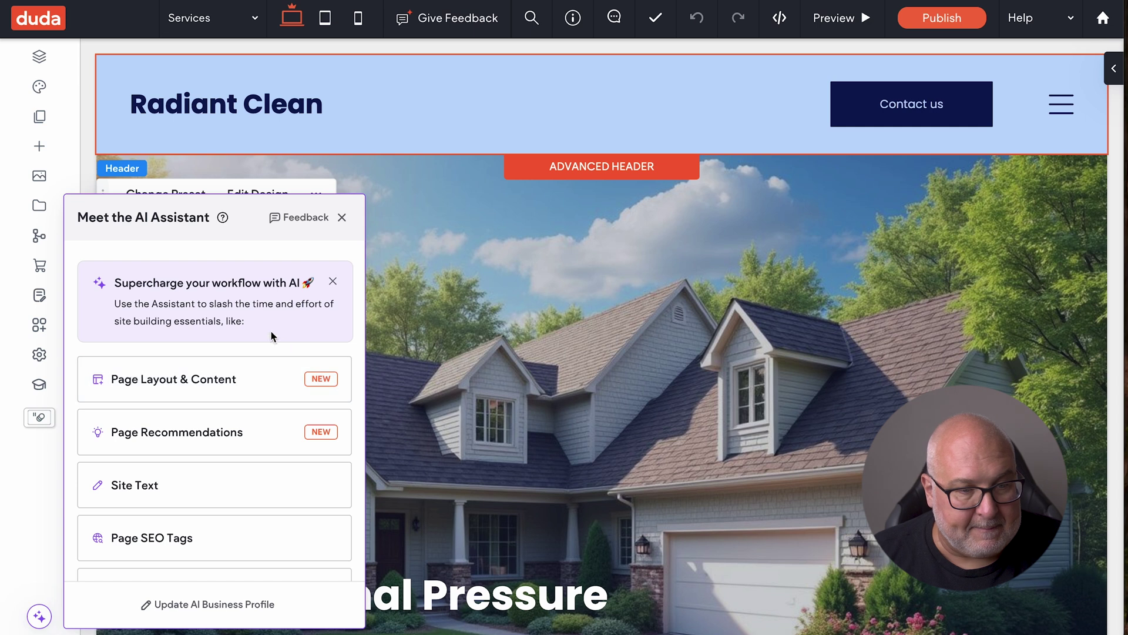
left_click(342, 218)
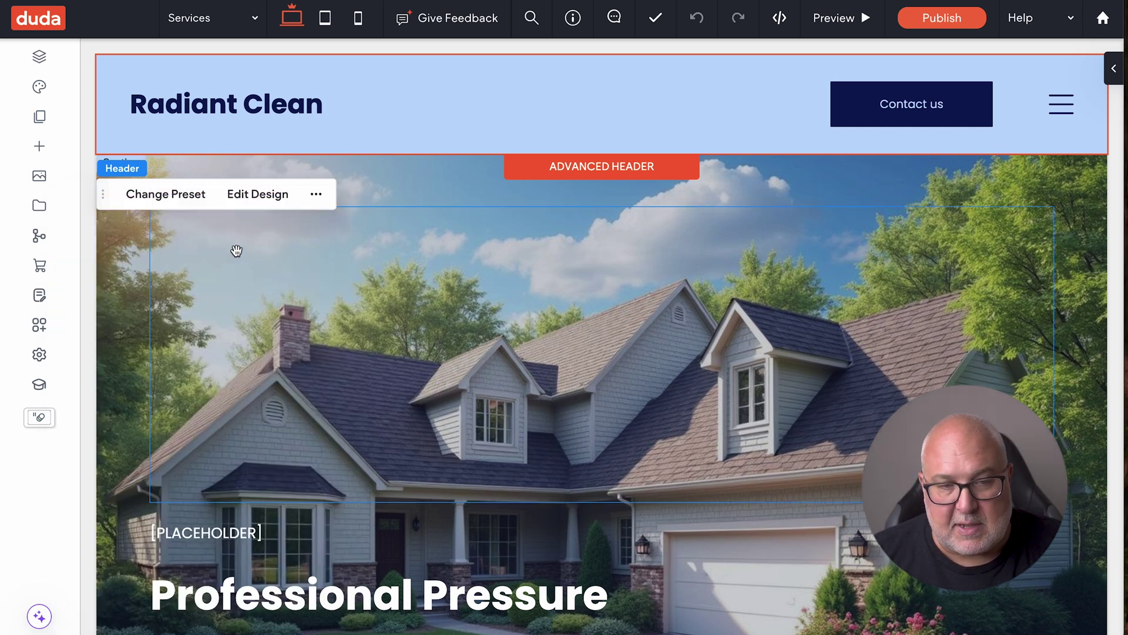
left_click(114, 243)
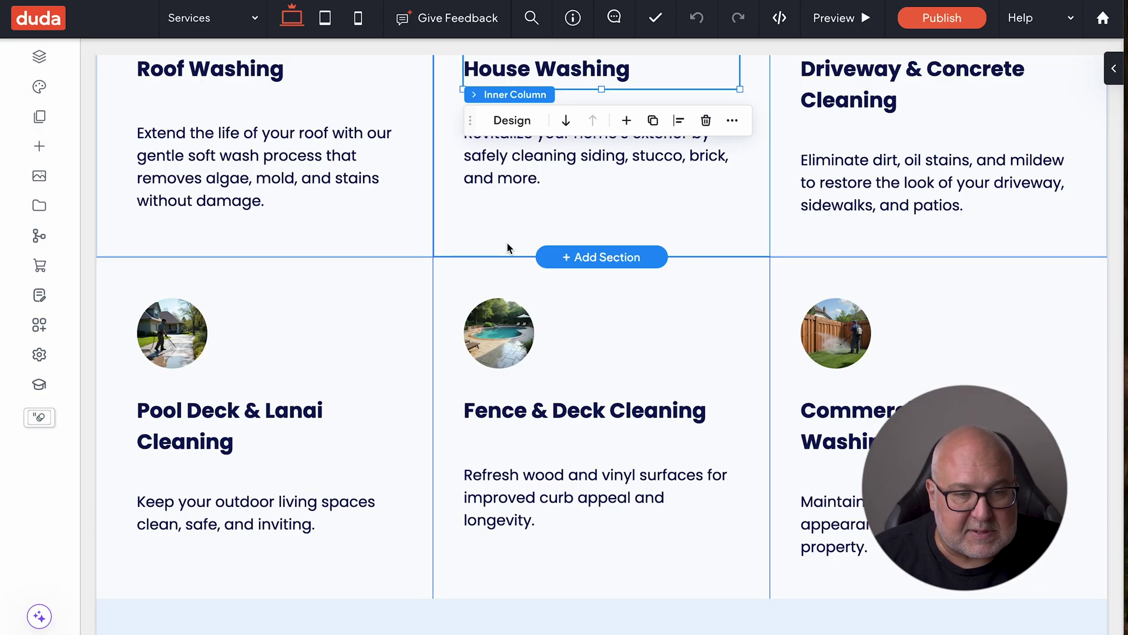
Select the Pool Deck & Lanai Cleaning column and open its Background & Style image options.
scroll(509, 248, "down", 2)
left_click(175, 247)
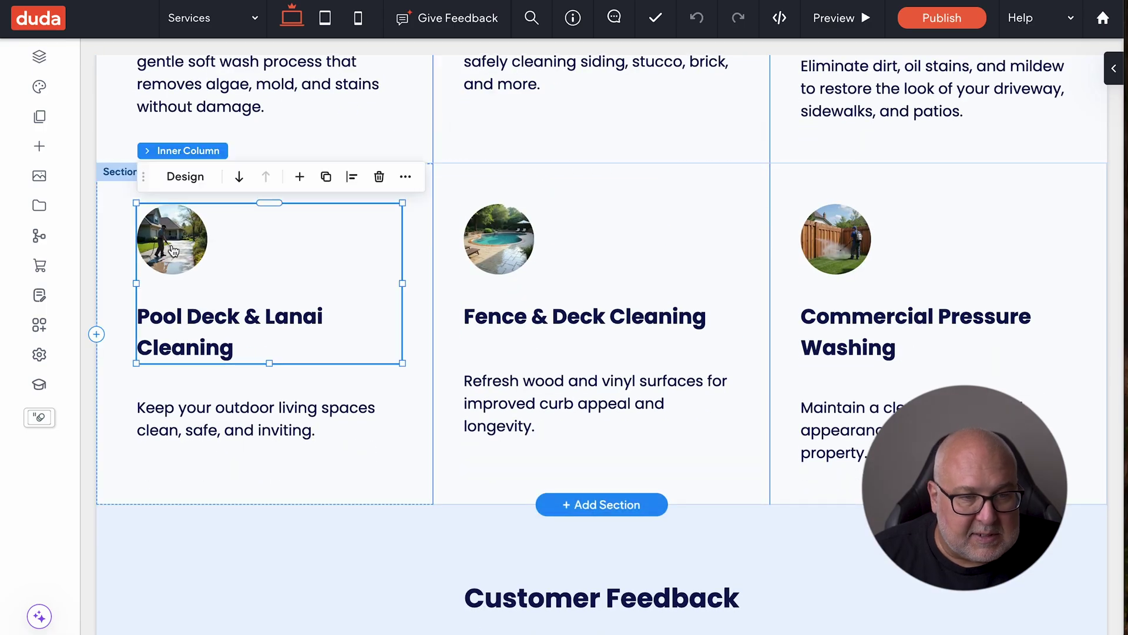
left_click(183, 178)
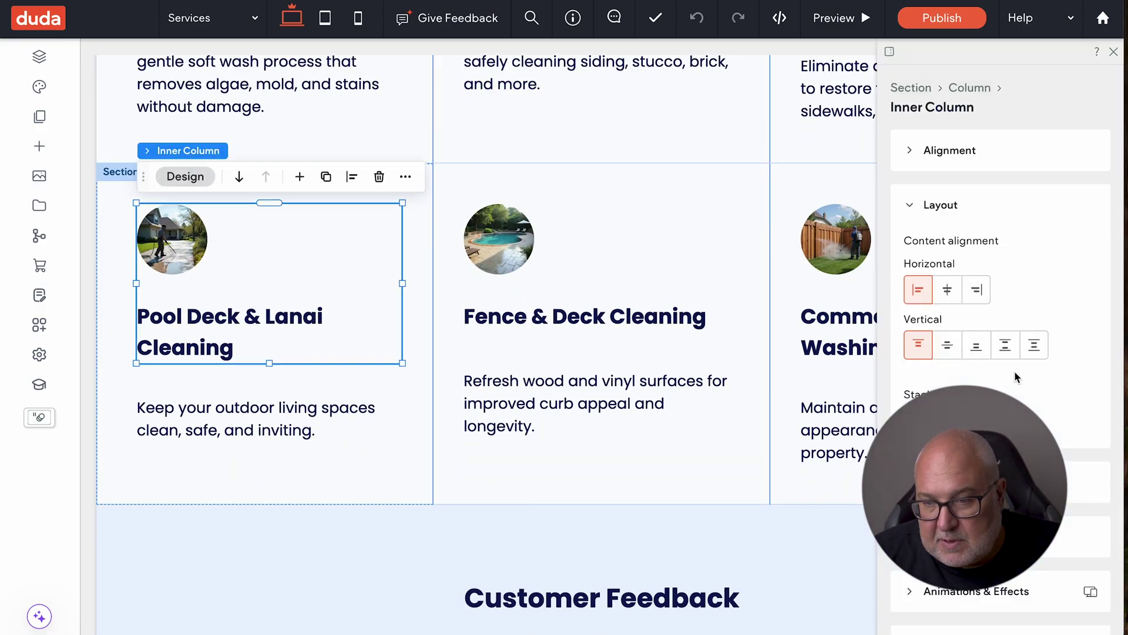
scroll(1016, 376, "down", 3)
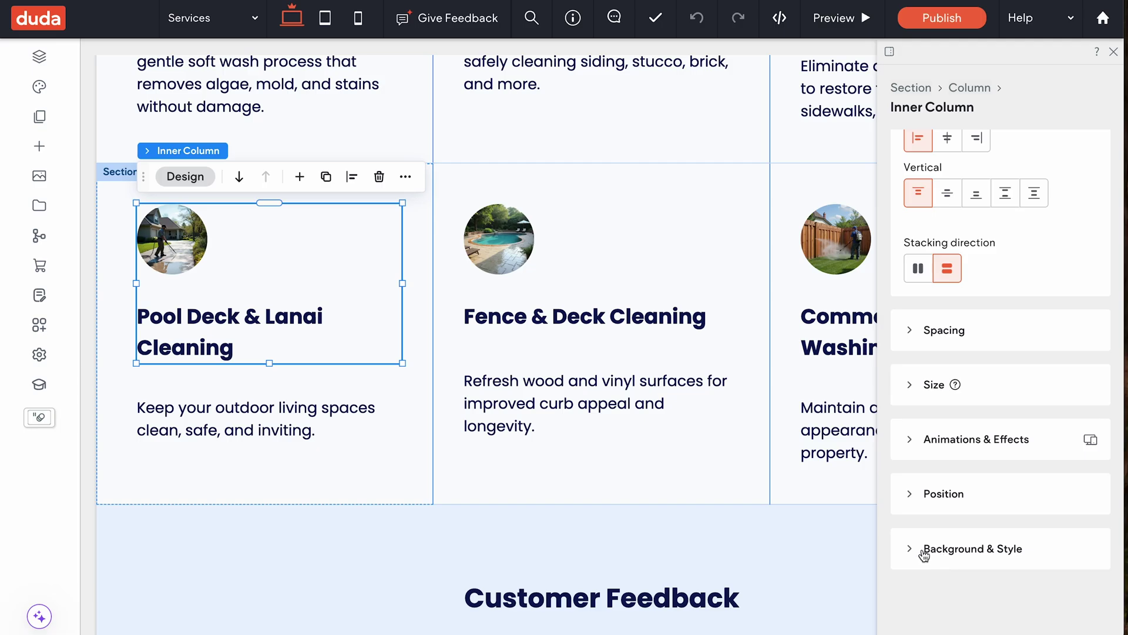
left_click(1008, 547)
scroll(1022, 544, "down", 5)
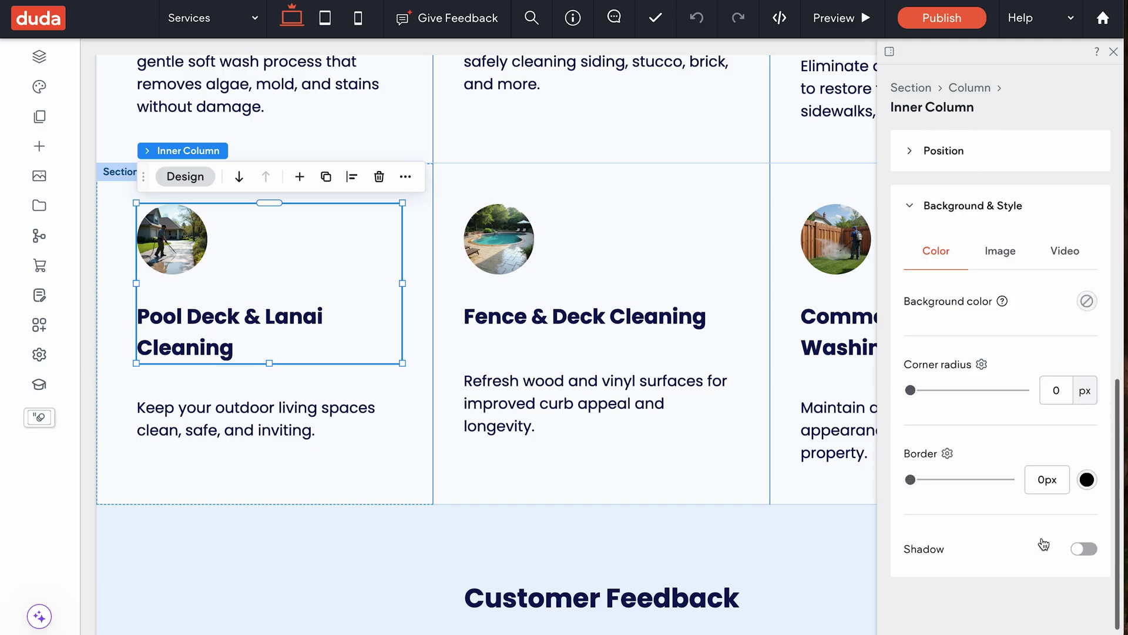
left_click(989, 239)
Select the Pool Deck & Lanai photo and open its Manage Image content details.
scroll(1023, 304, "down", 5)
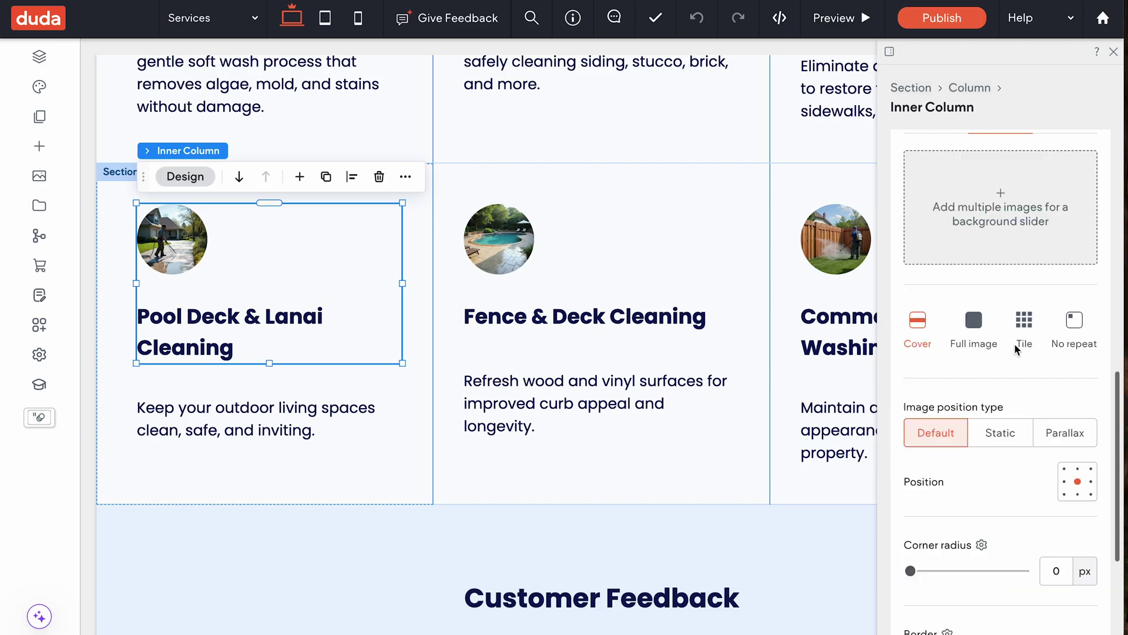
scroll(1017, 348, "up", 10)
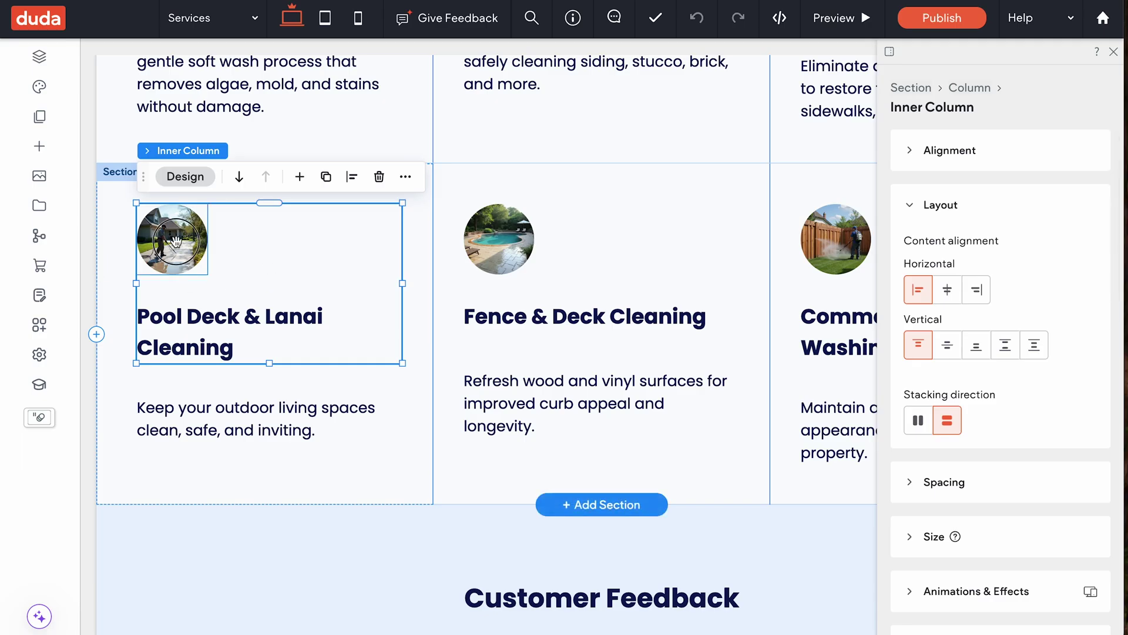
left_click(158, 254)
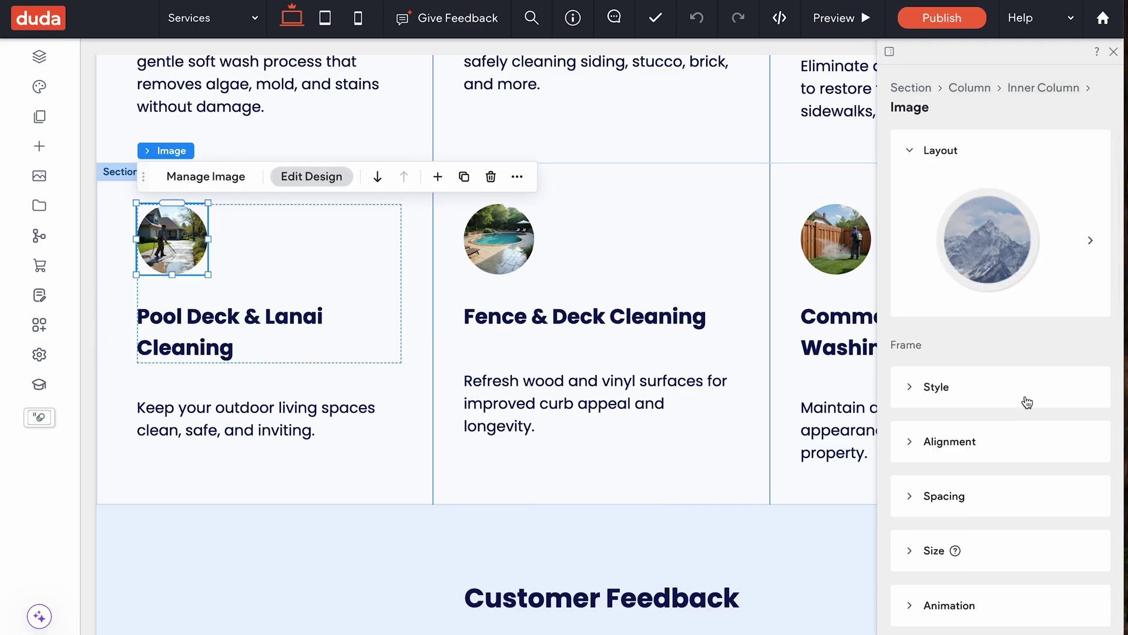
scroll(1025, 394, "down", 3)
scroll(1024, 418, "up", 3)
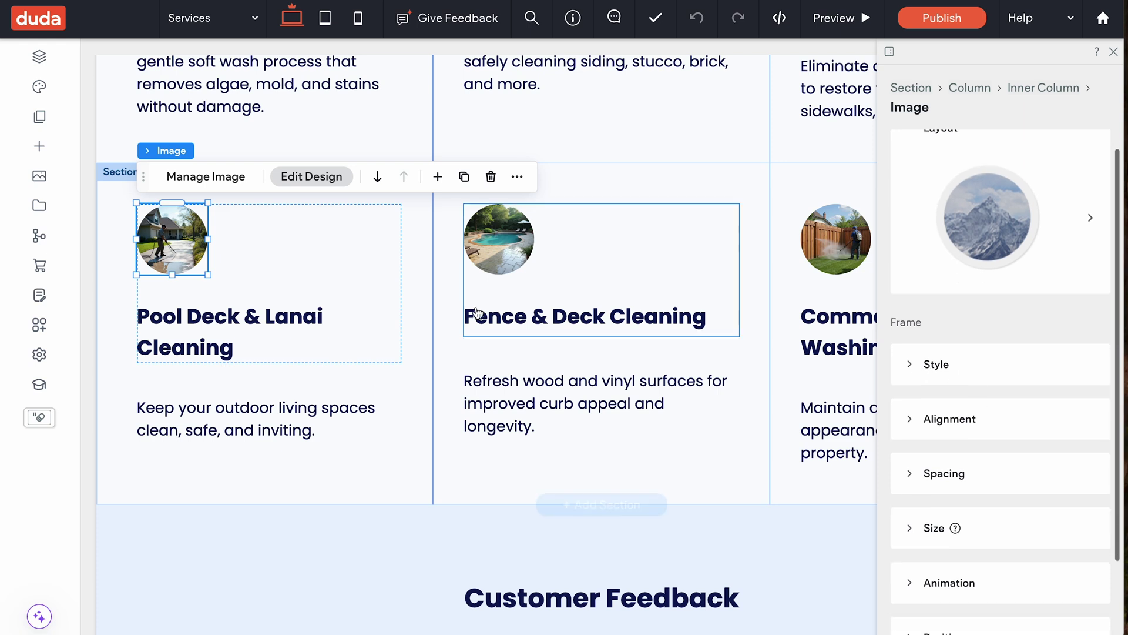
left_click(200, 182)
Replace the Pool Deck & Lanai photo with the worker-washing-driveway image.
left_click(200, 178)
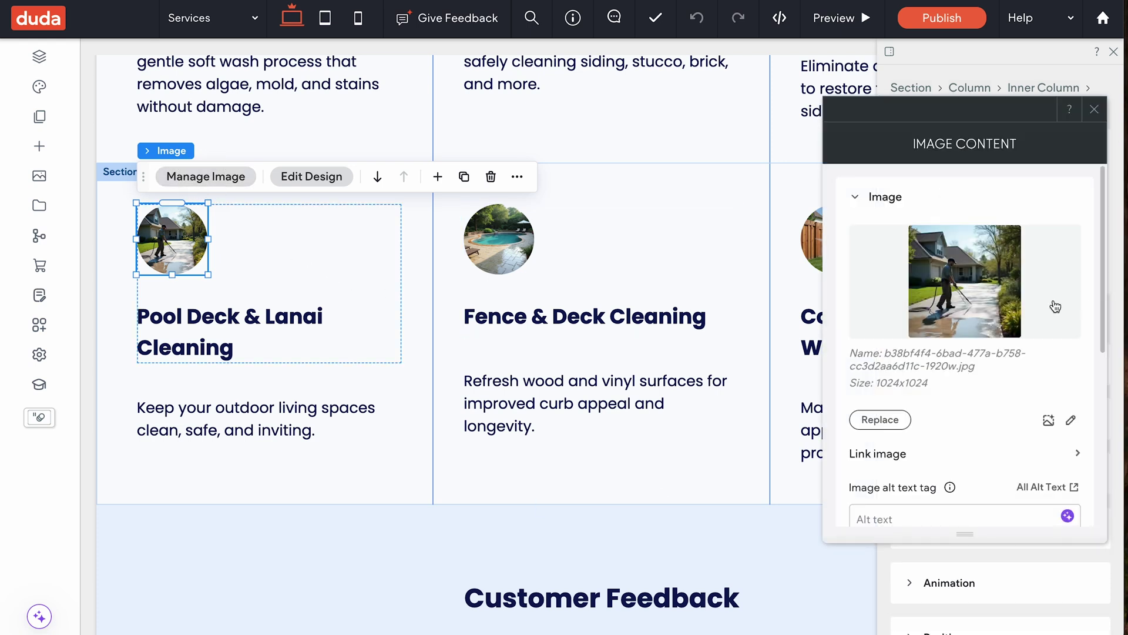
left_click(967, 297)
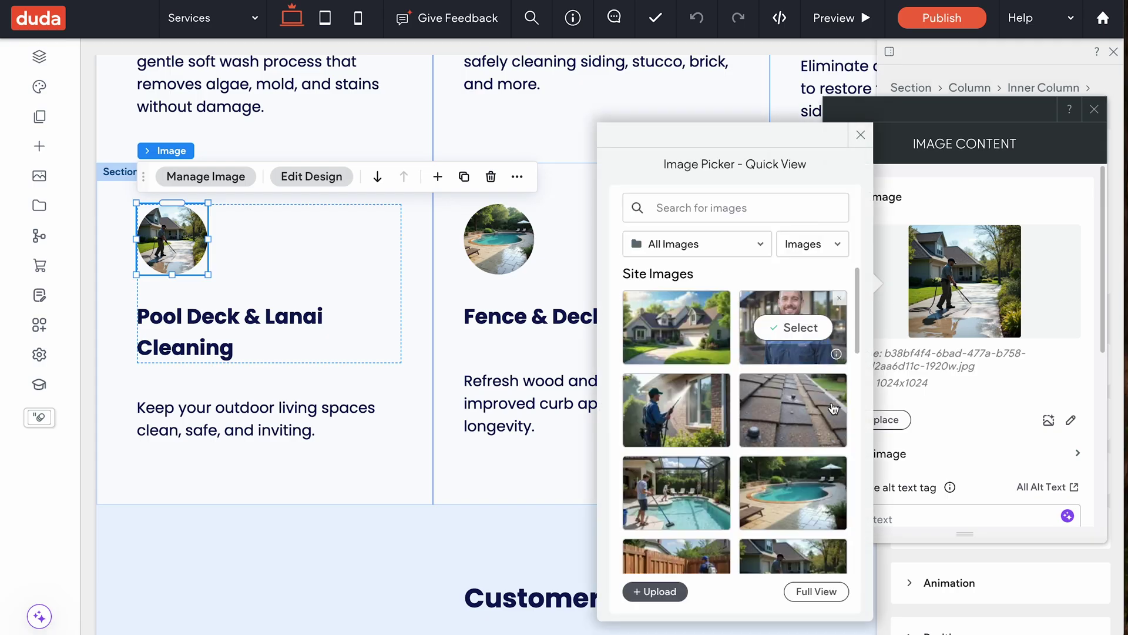
scroll(799, 405, "down", 1)
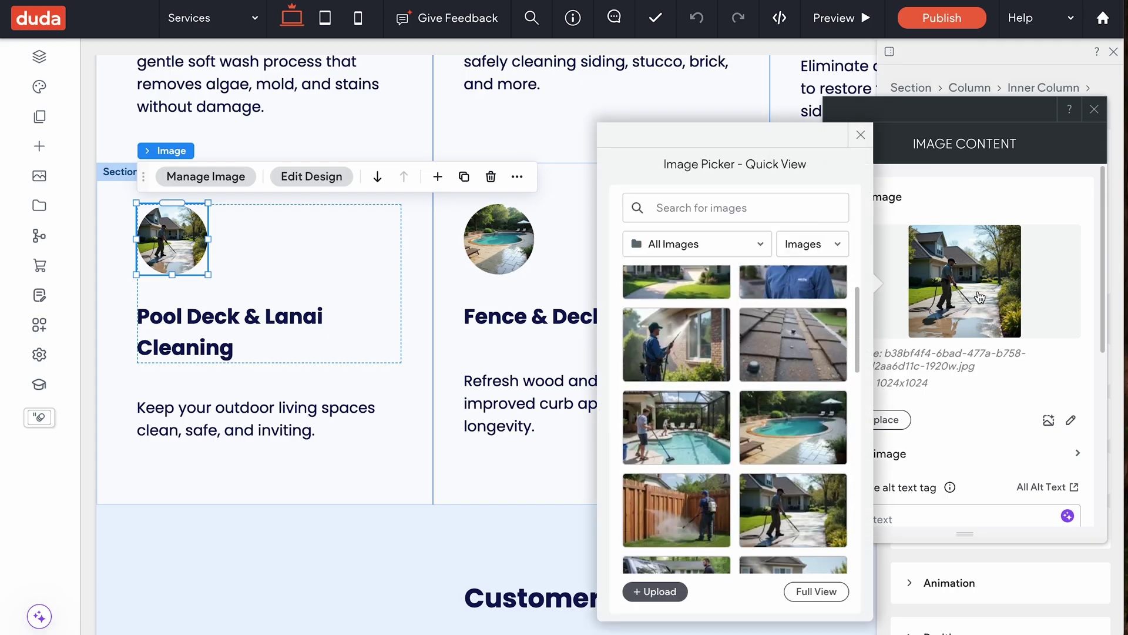
scroll(764, 353, "up", 1)
scroll(736, 356, "down", 2)
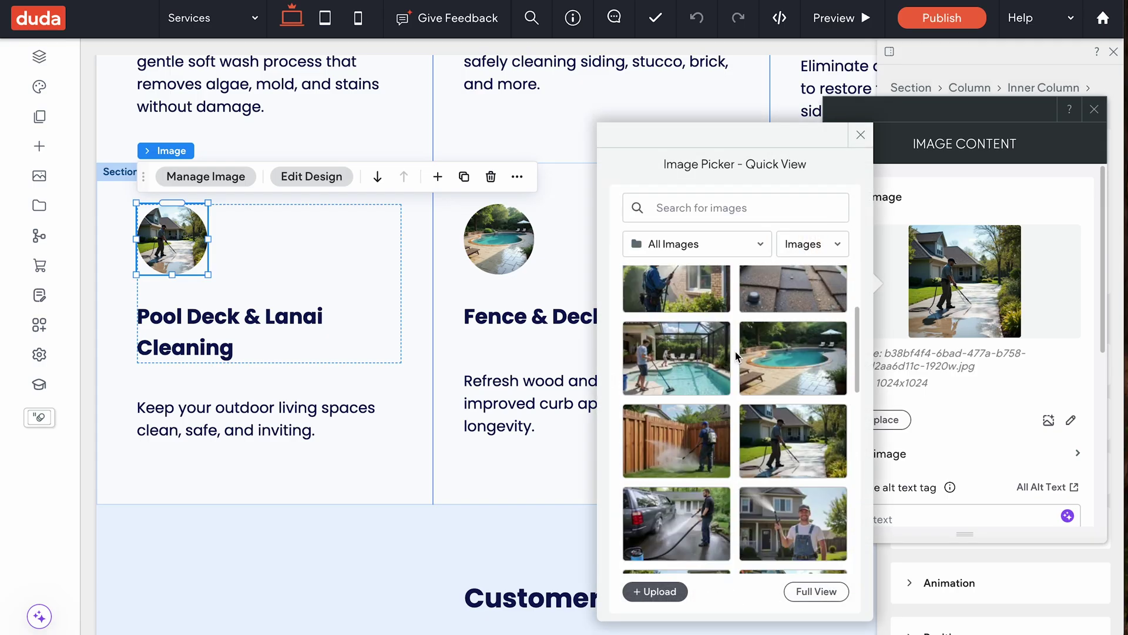
scroll(758, 382, "down", 1)
left_click(769, 411)
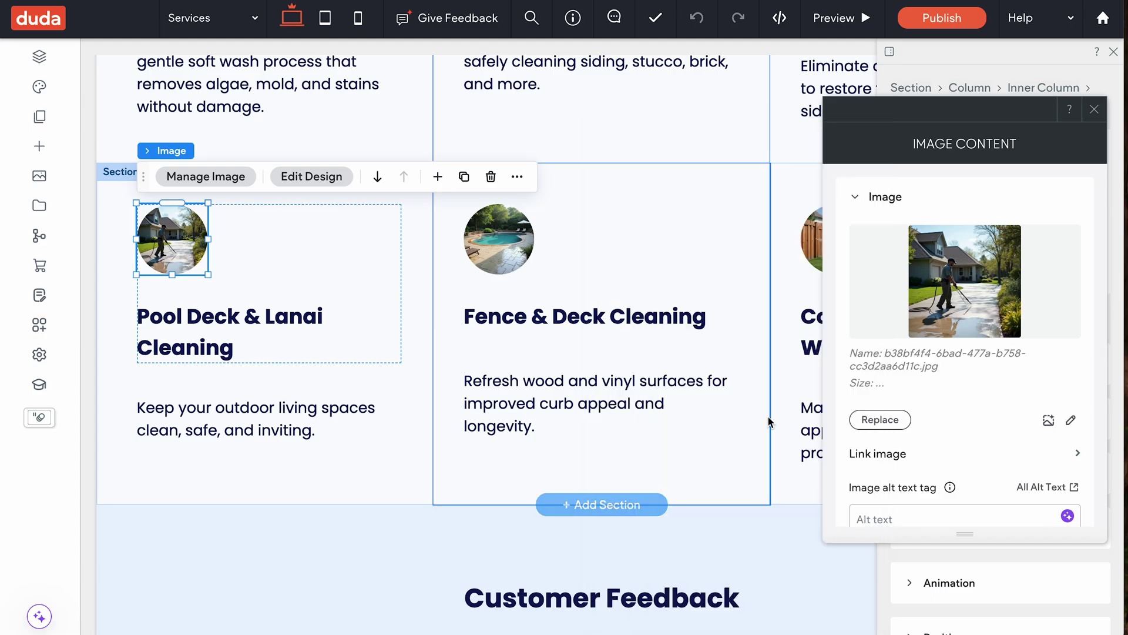
Close the image picker without choosing and close the Image Content panel.
left_click(966, 314)
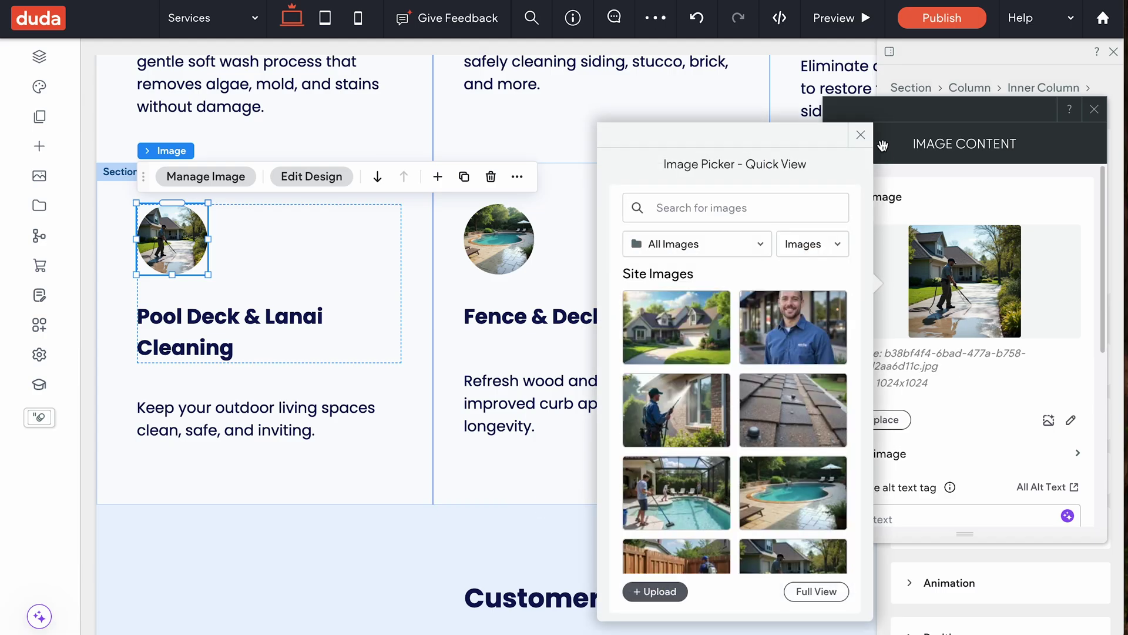
left_click(861, 135)
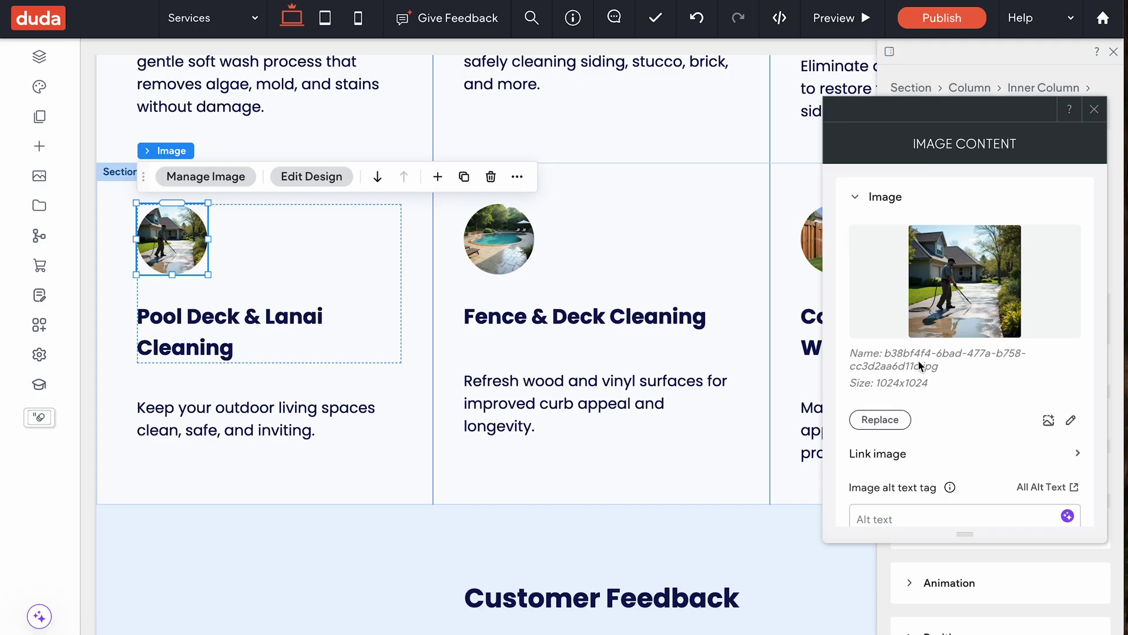
left_click(1103, 110)
scroll(773, 275, "up", 3)
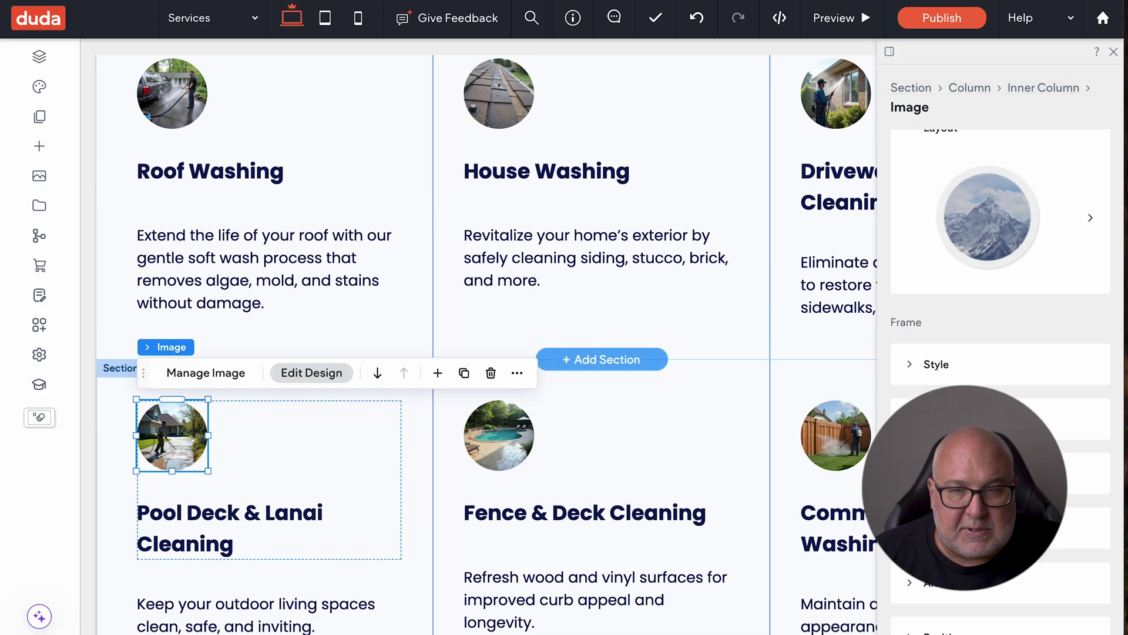
Close the Image design panel and return to the Services page's Radiant Clean header.
left_click(1113, 52)
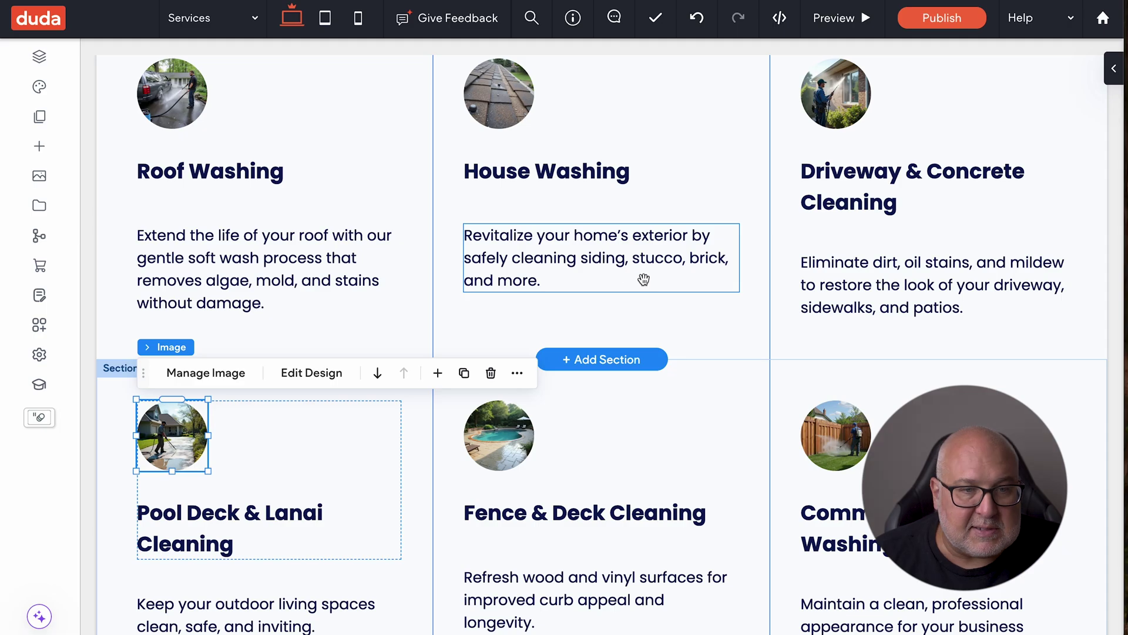
scroll(644, 280, "up", 3)
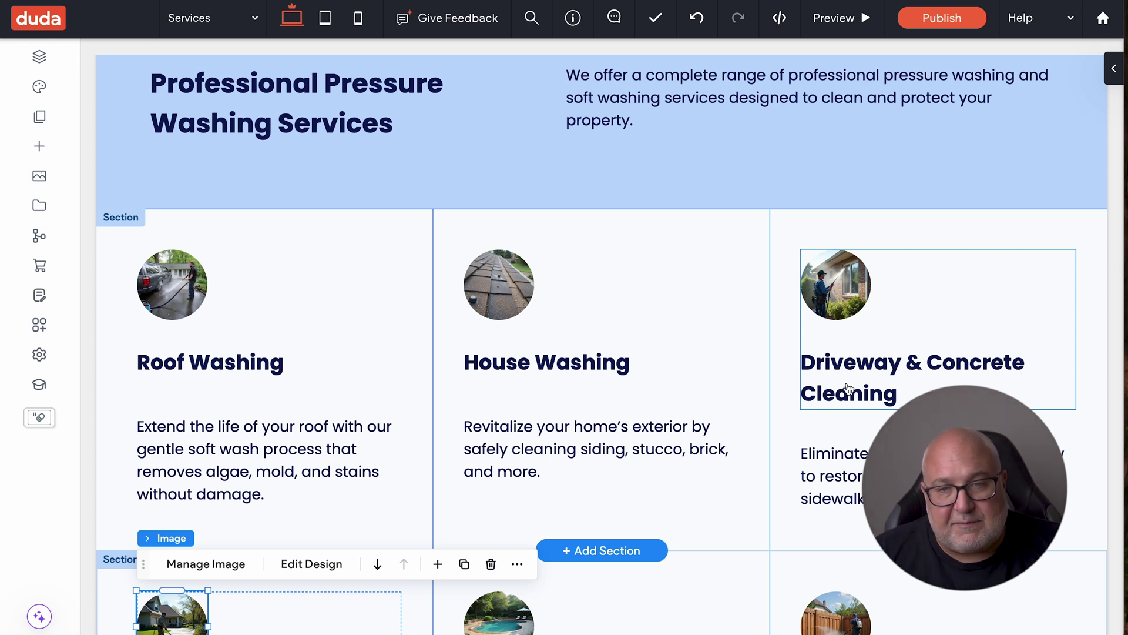
scroll(749, 318, "up", 3)
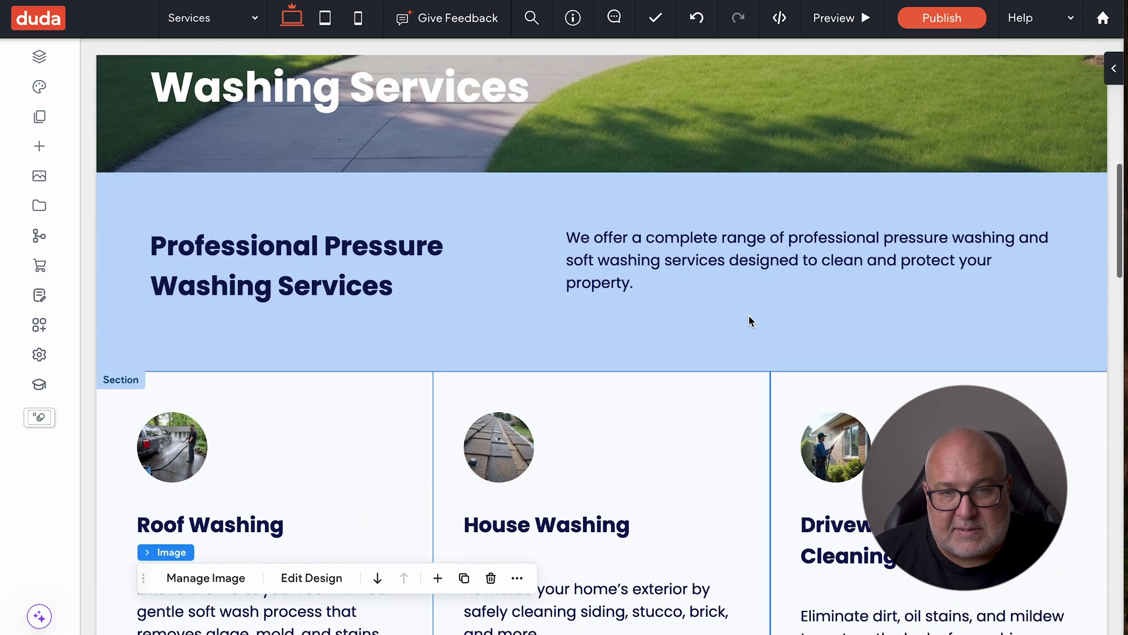
scroll(748, 321, "up", 10)
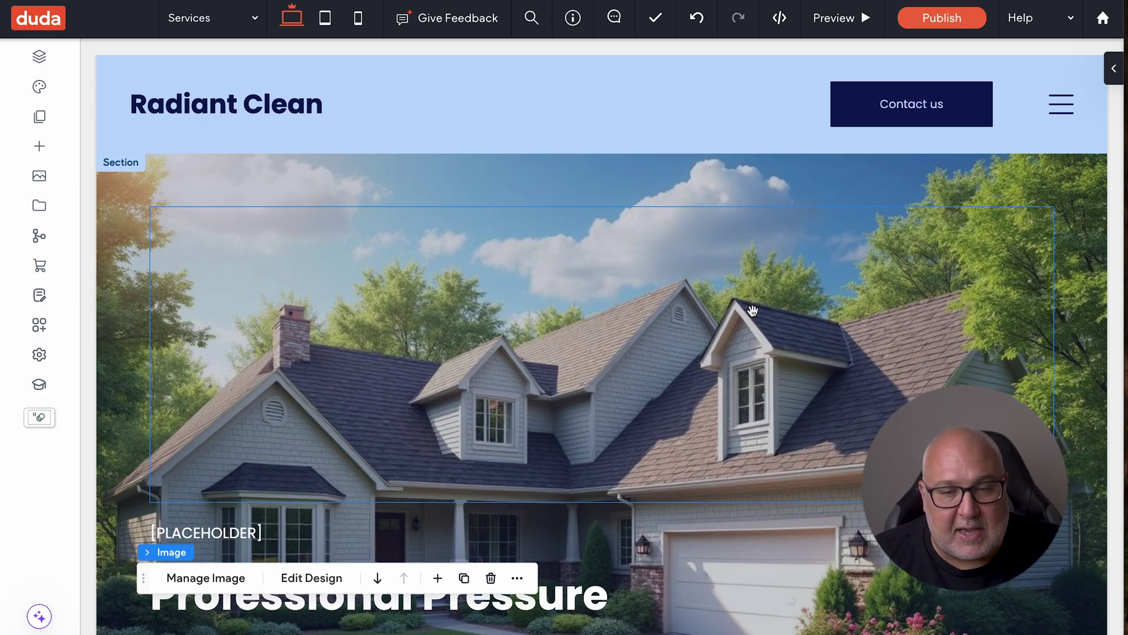
scroll(750, 312, "down", 3)
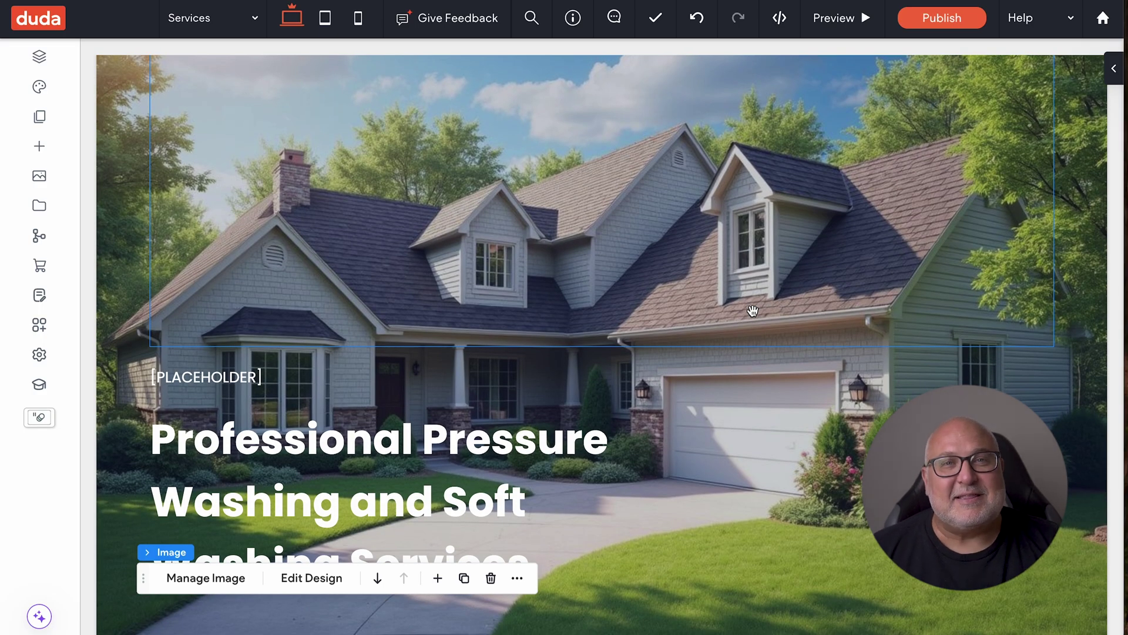